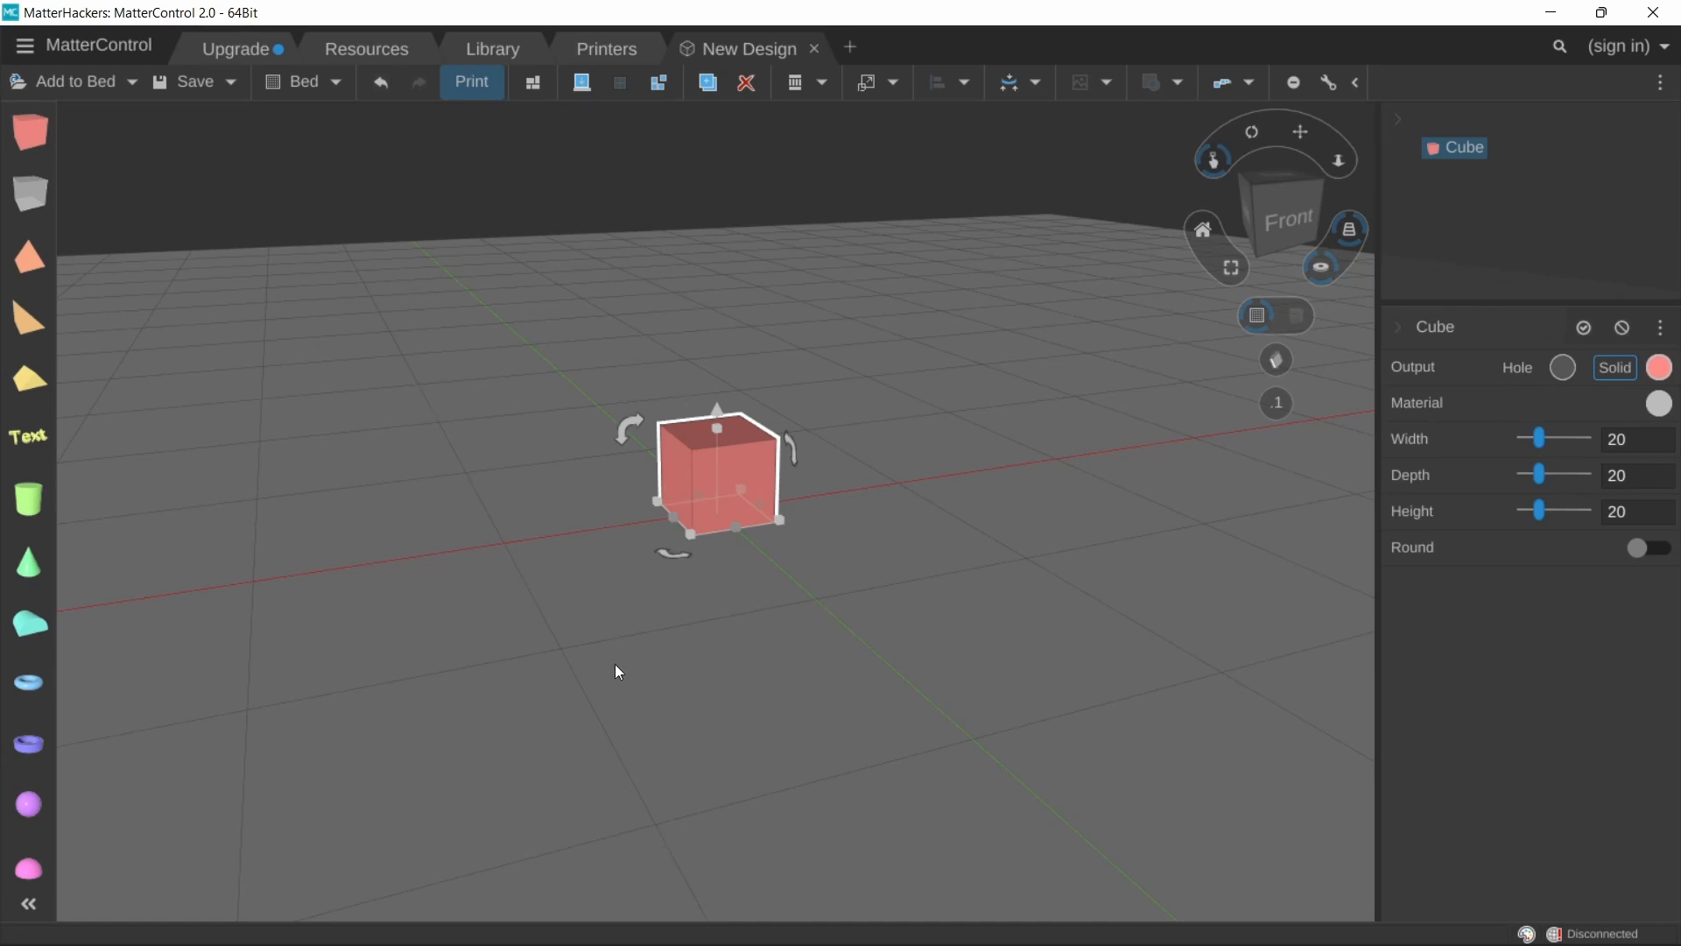
Step: Add a cylinder onto the bed beside the cube
drag(422, 480, 375, 488)
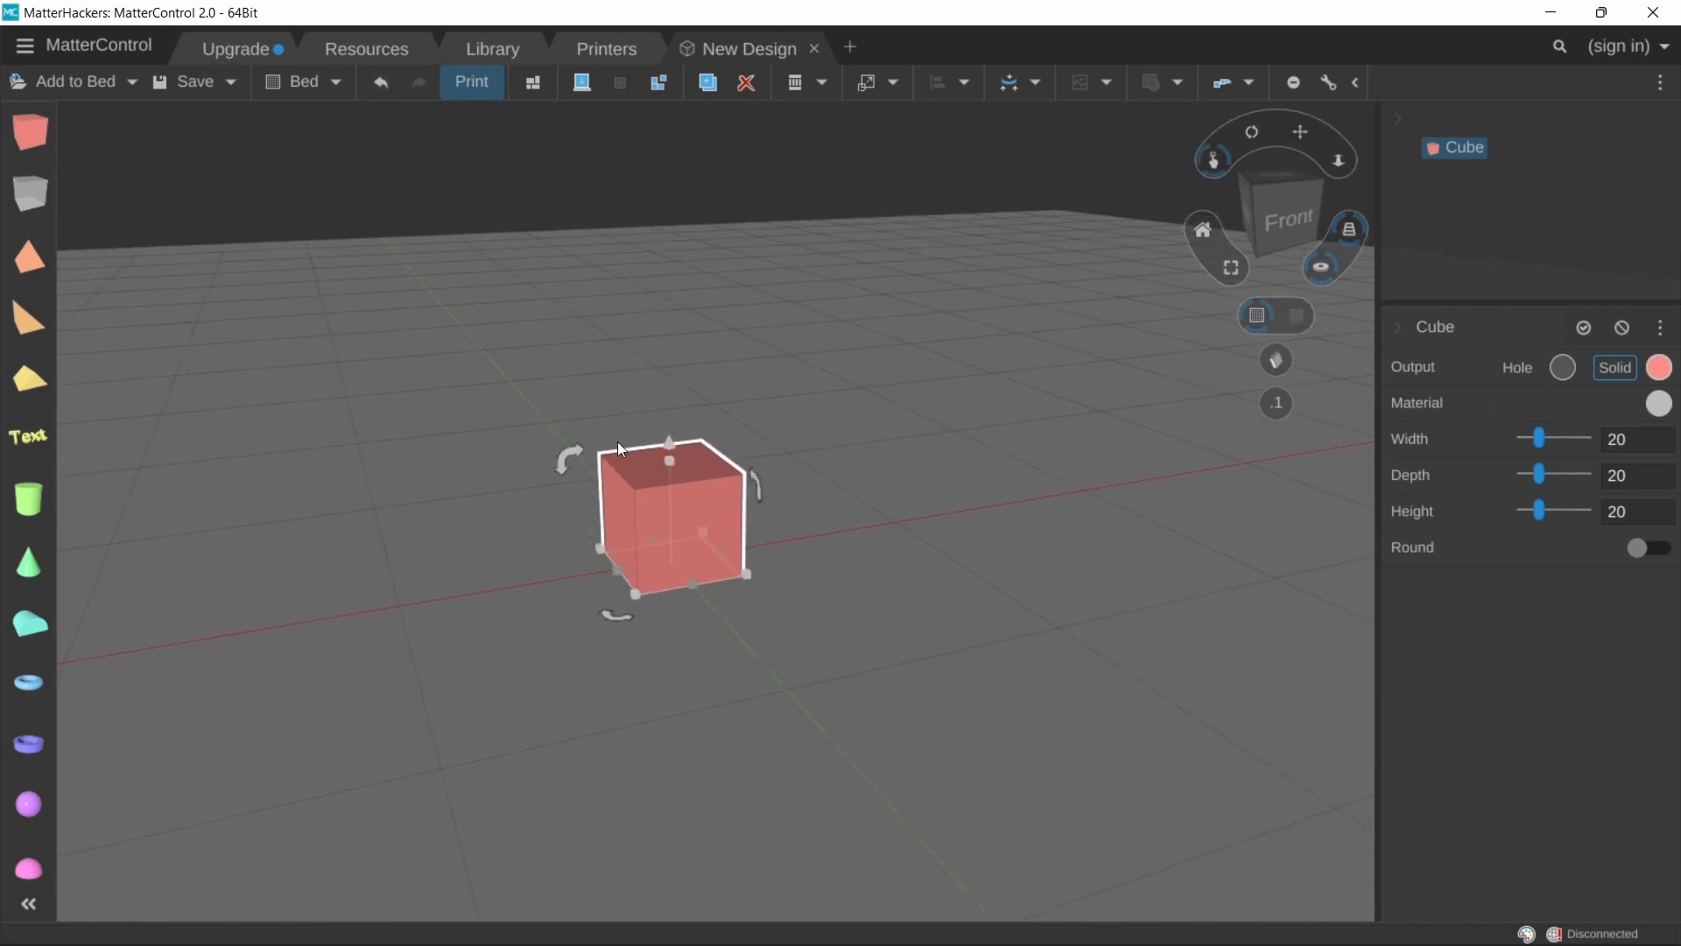
click(638, 492)
drag(31, 509, 755, 514)
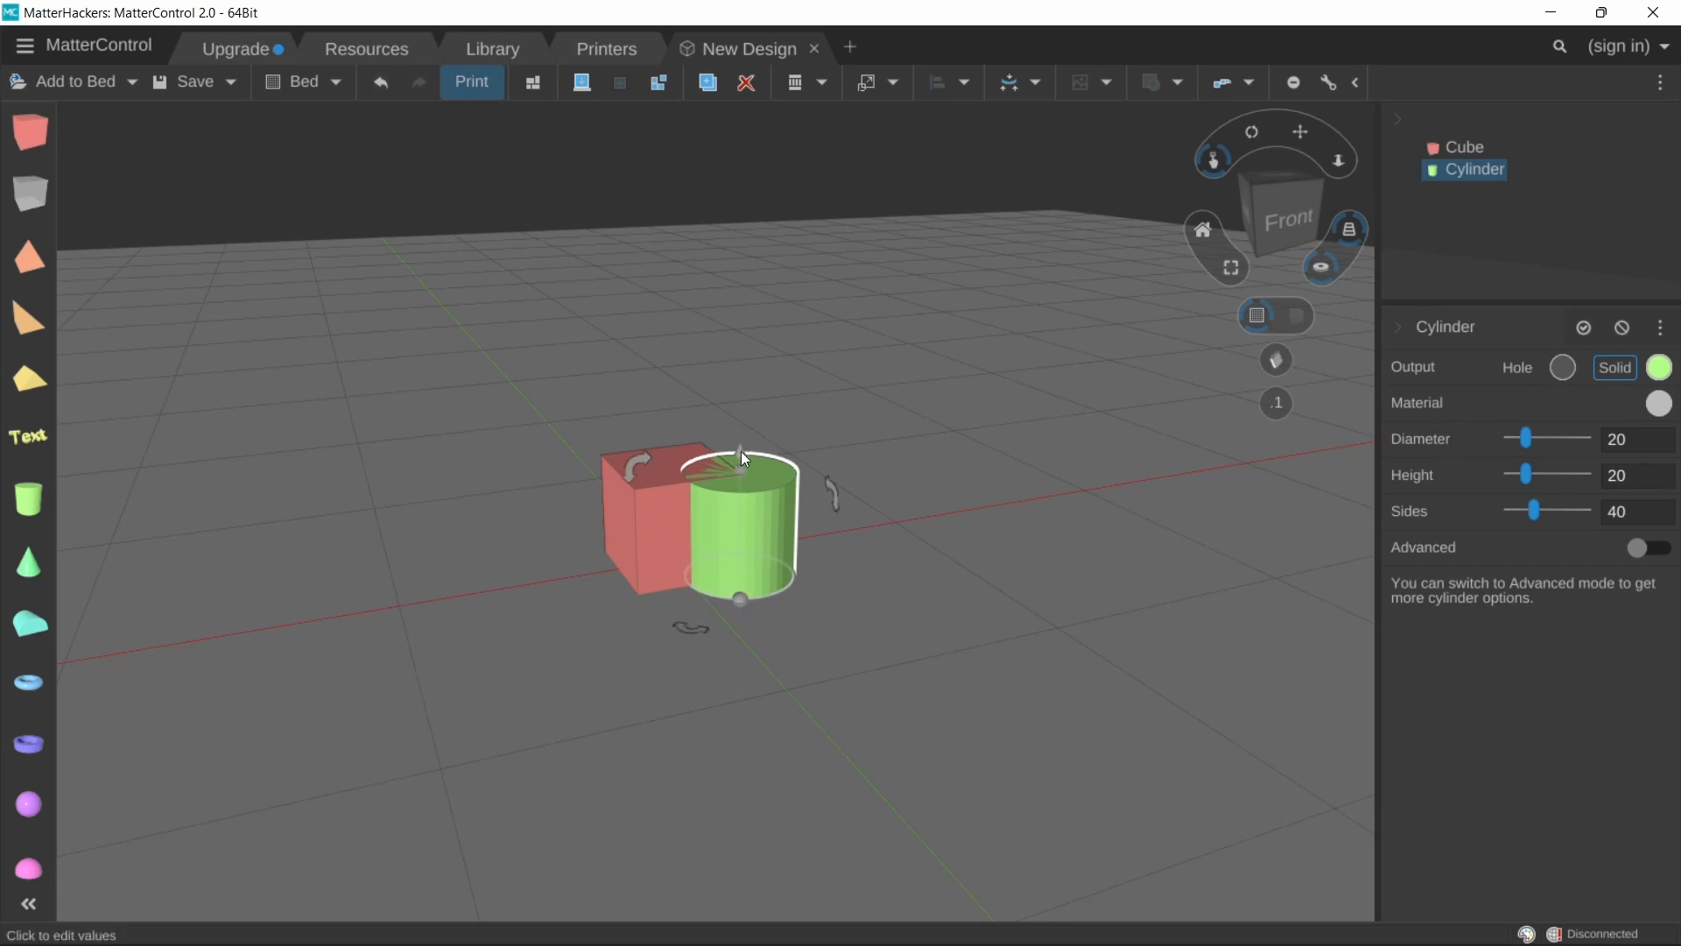
Step: Raise the cylinder about 12 mm above the bed and group it with the cube
drag(741, 450, 741, 378)
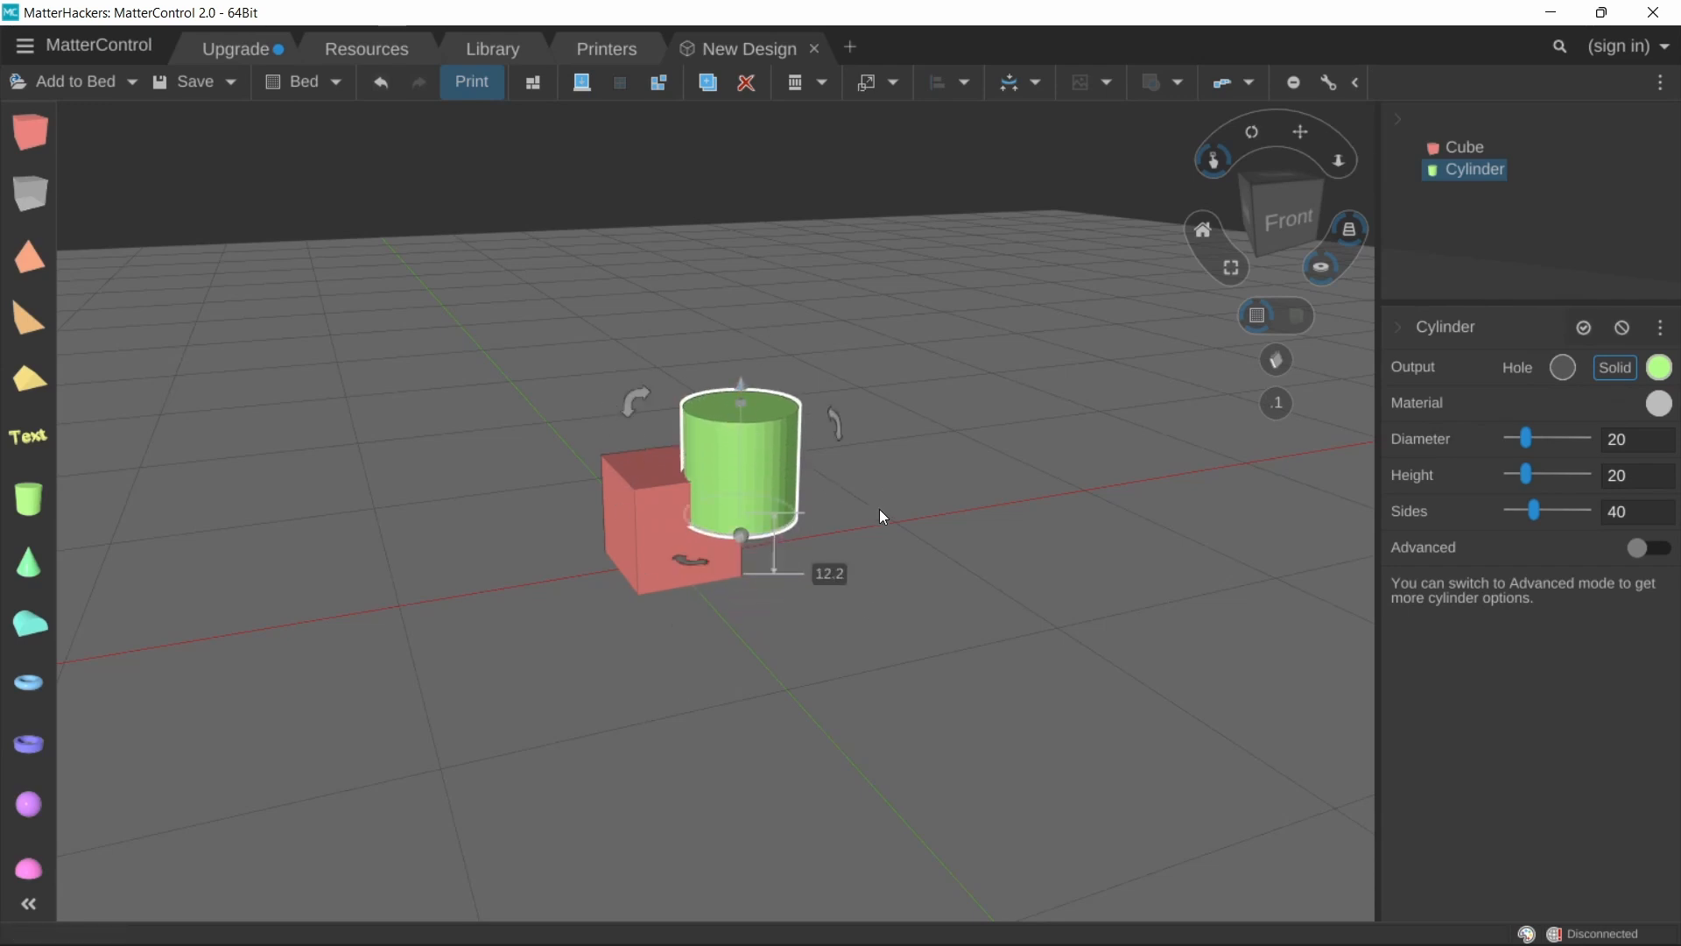
click(658, 88)
drag(612, 390, 834, 638)
click(630, 87)
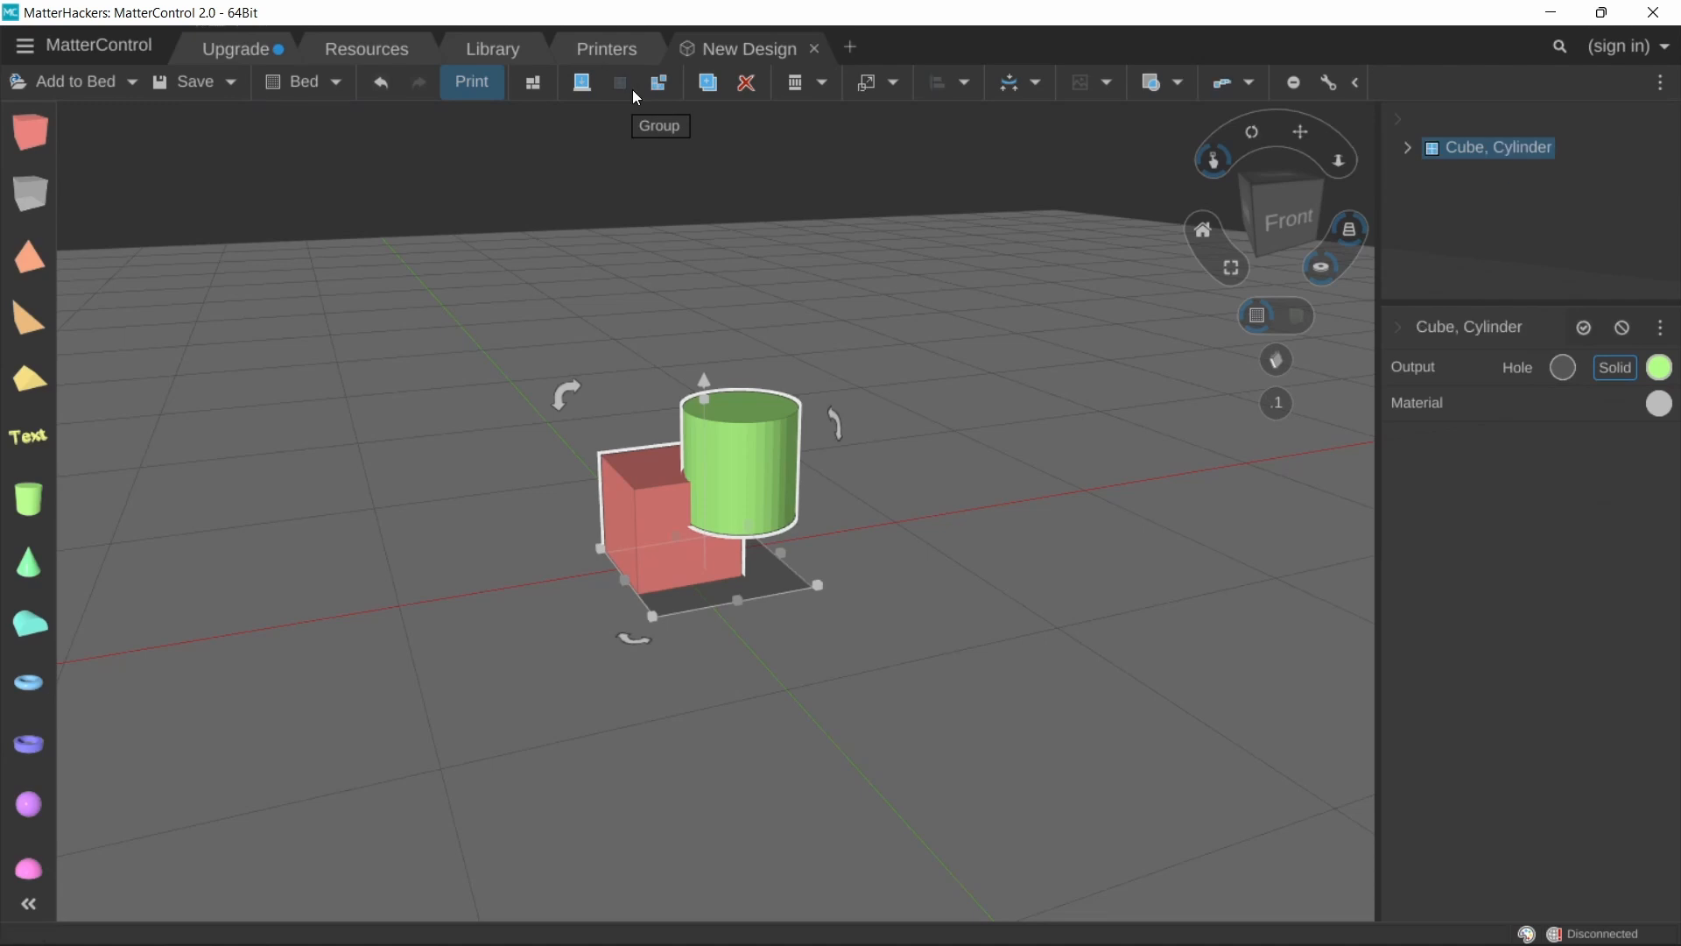
Step: Move the grouped cube and cylinder slightly across the bed
click(869, 504)
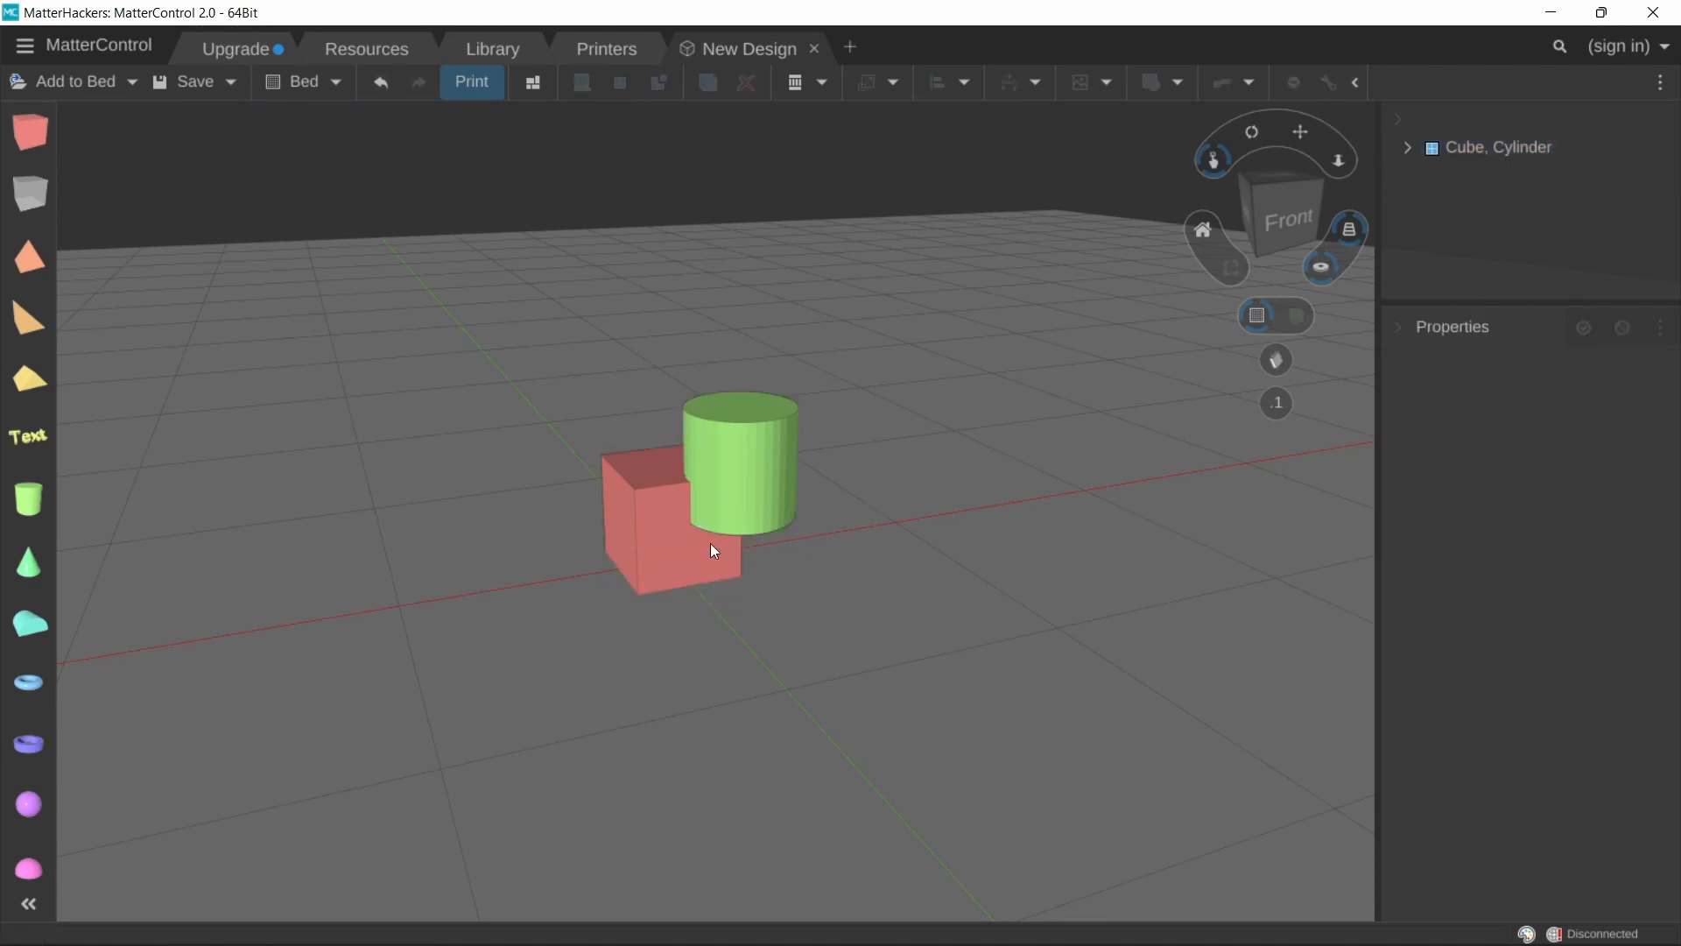
drag(711, 545, 788, 556)
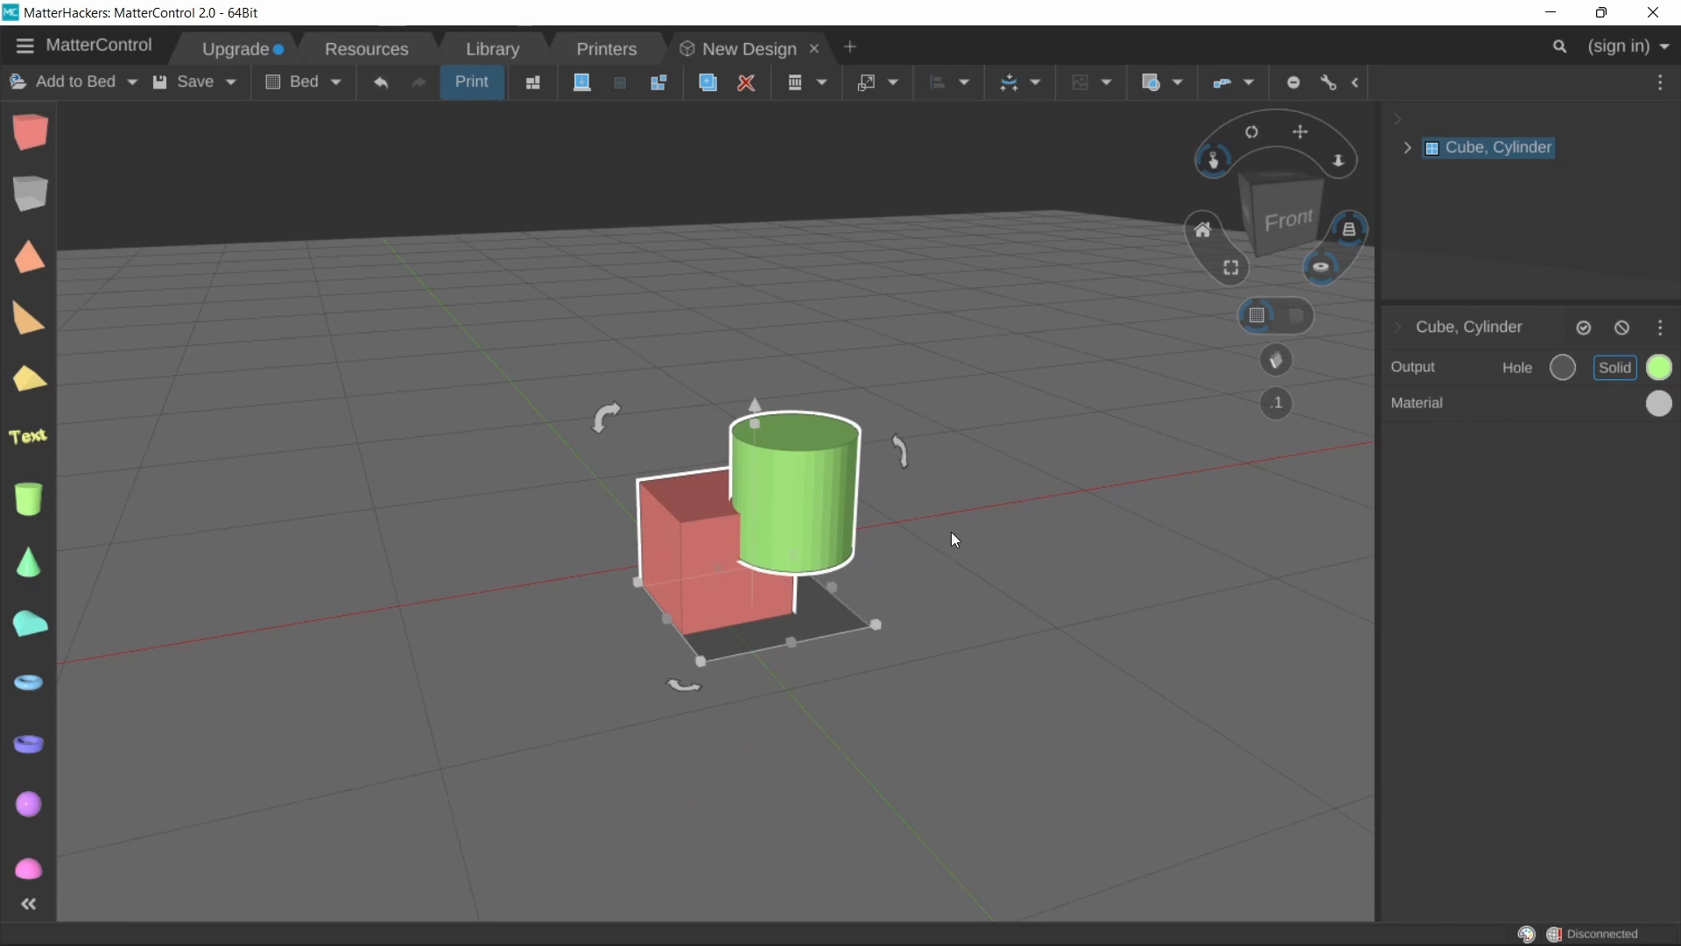
right_drag(939, 539, 944, 539)
Step: Ungroup the cube and cylinder
click(660, 93)
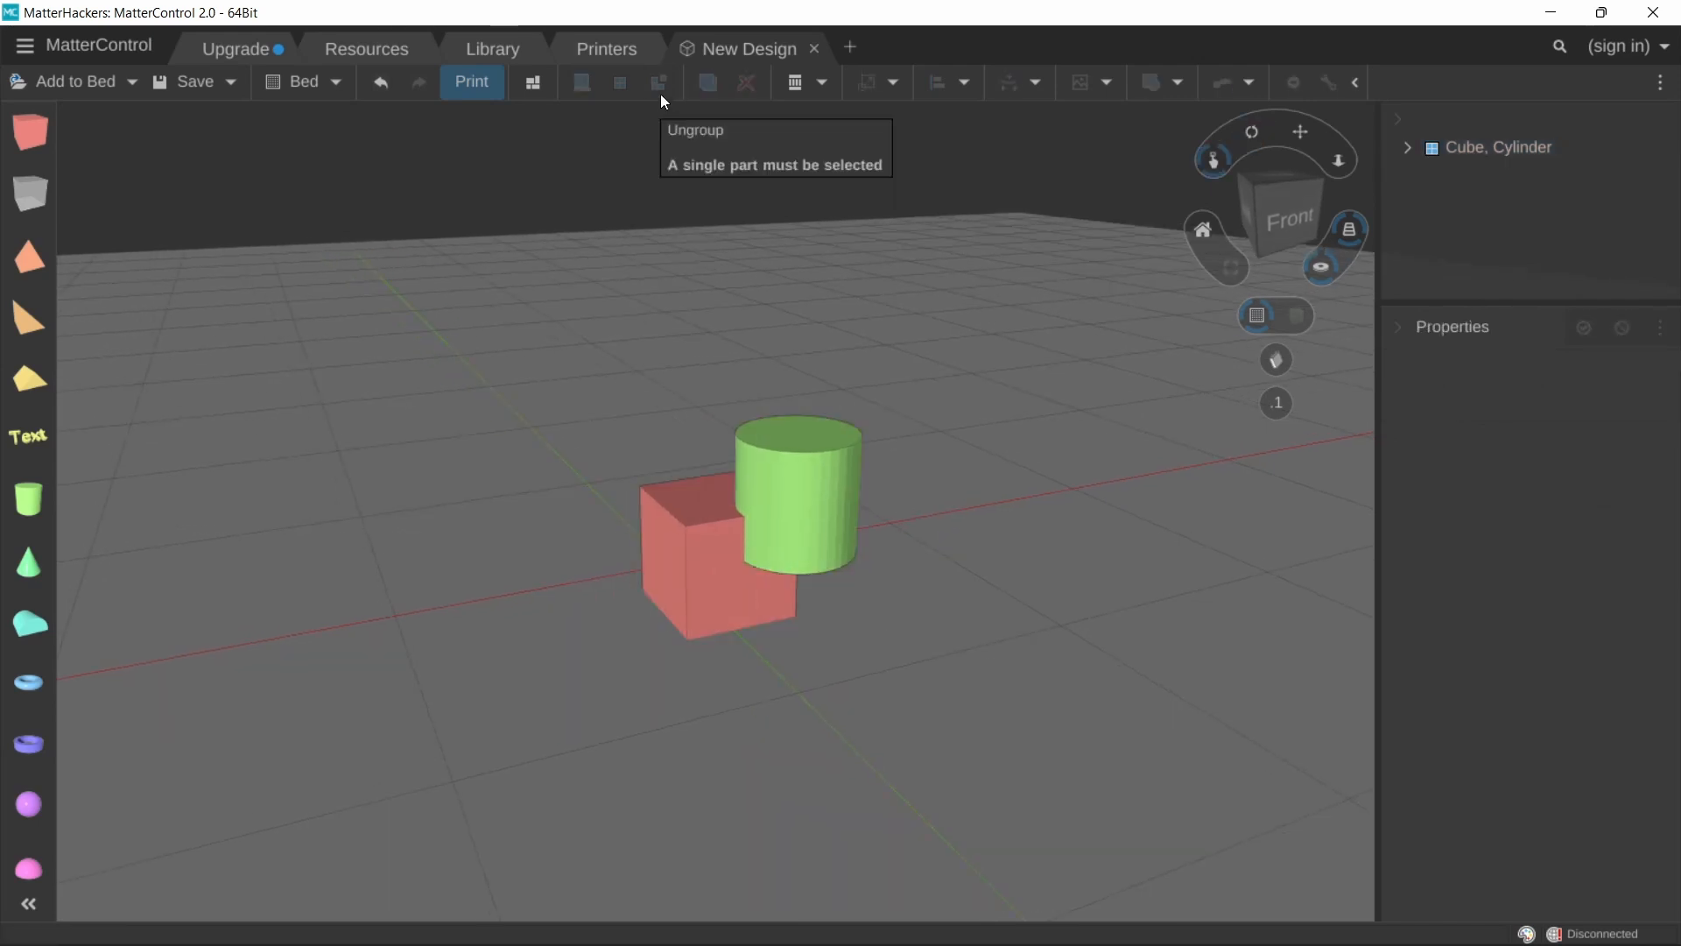
click(758, 631)
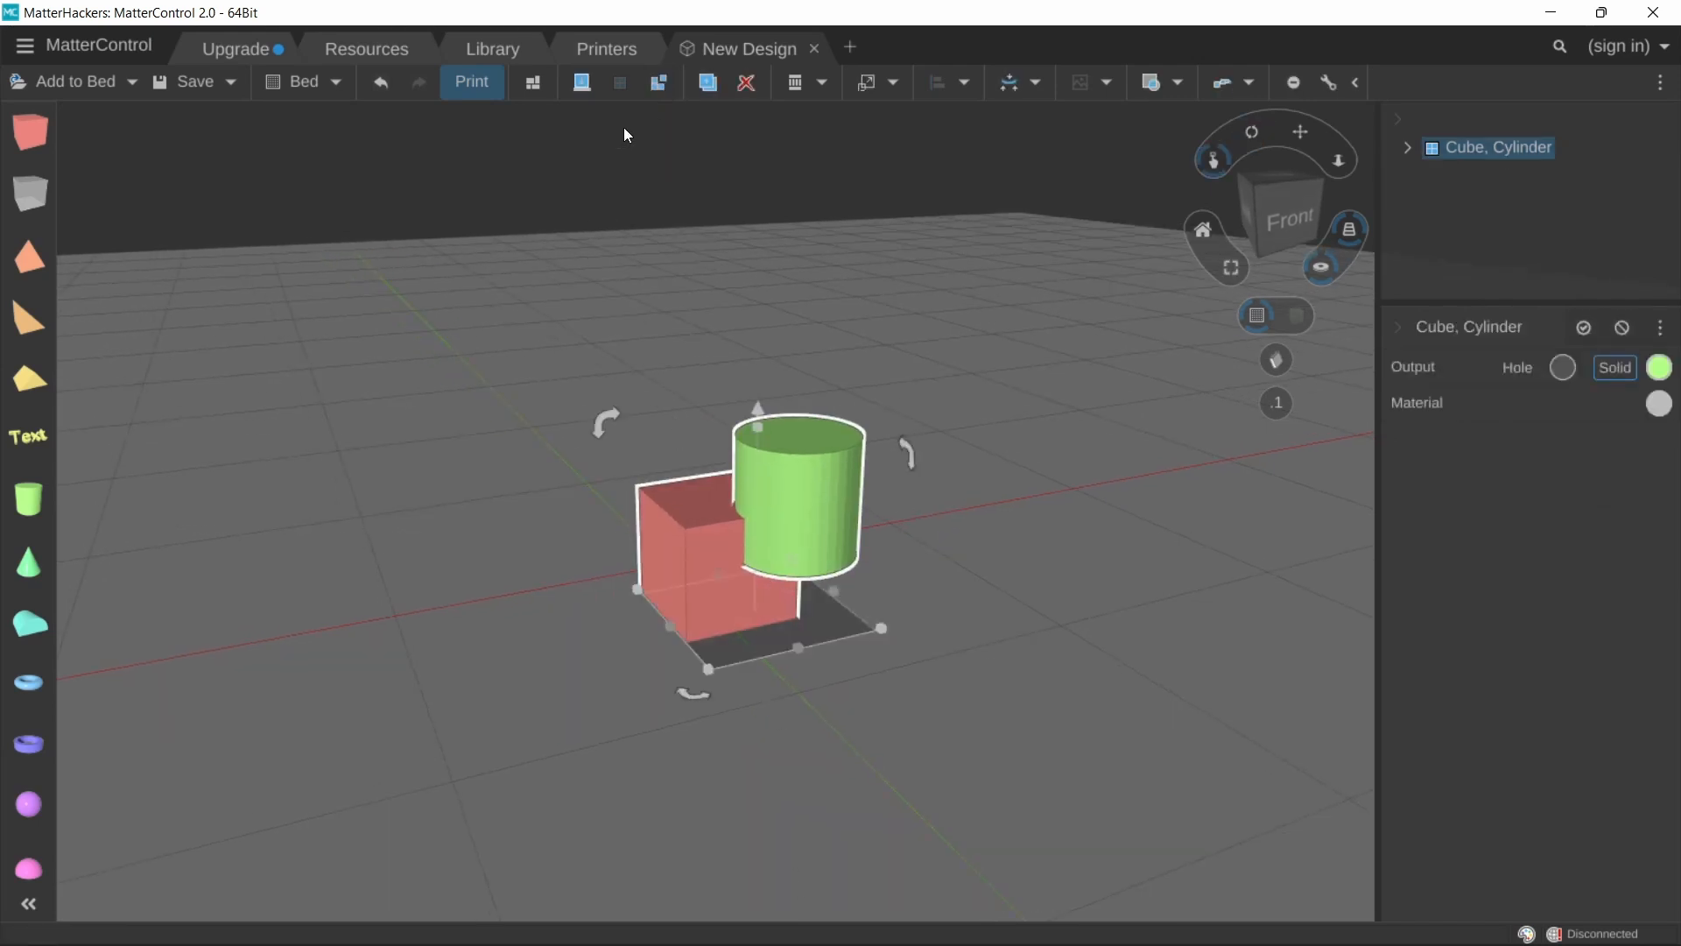
click(660, 84)
Step: Select both the cube and cylinder and Combine them into one shape
drag(568, 422, 997, 721)
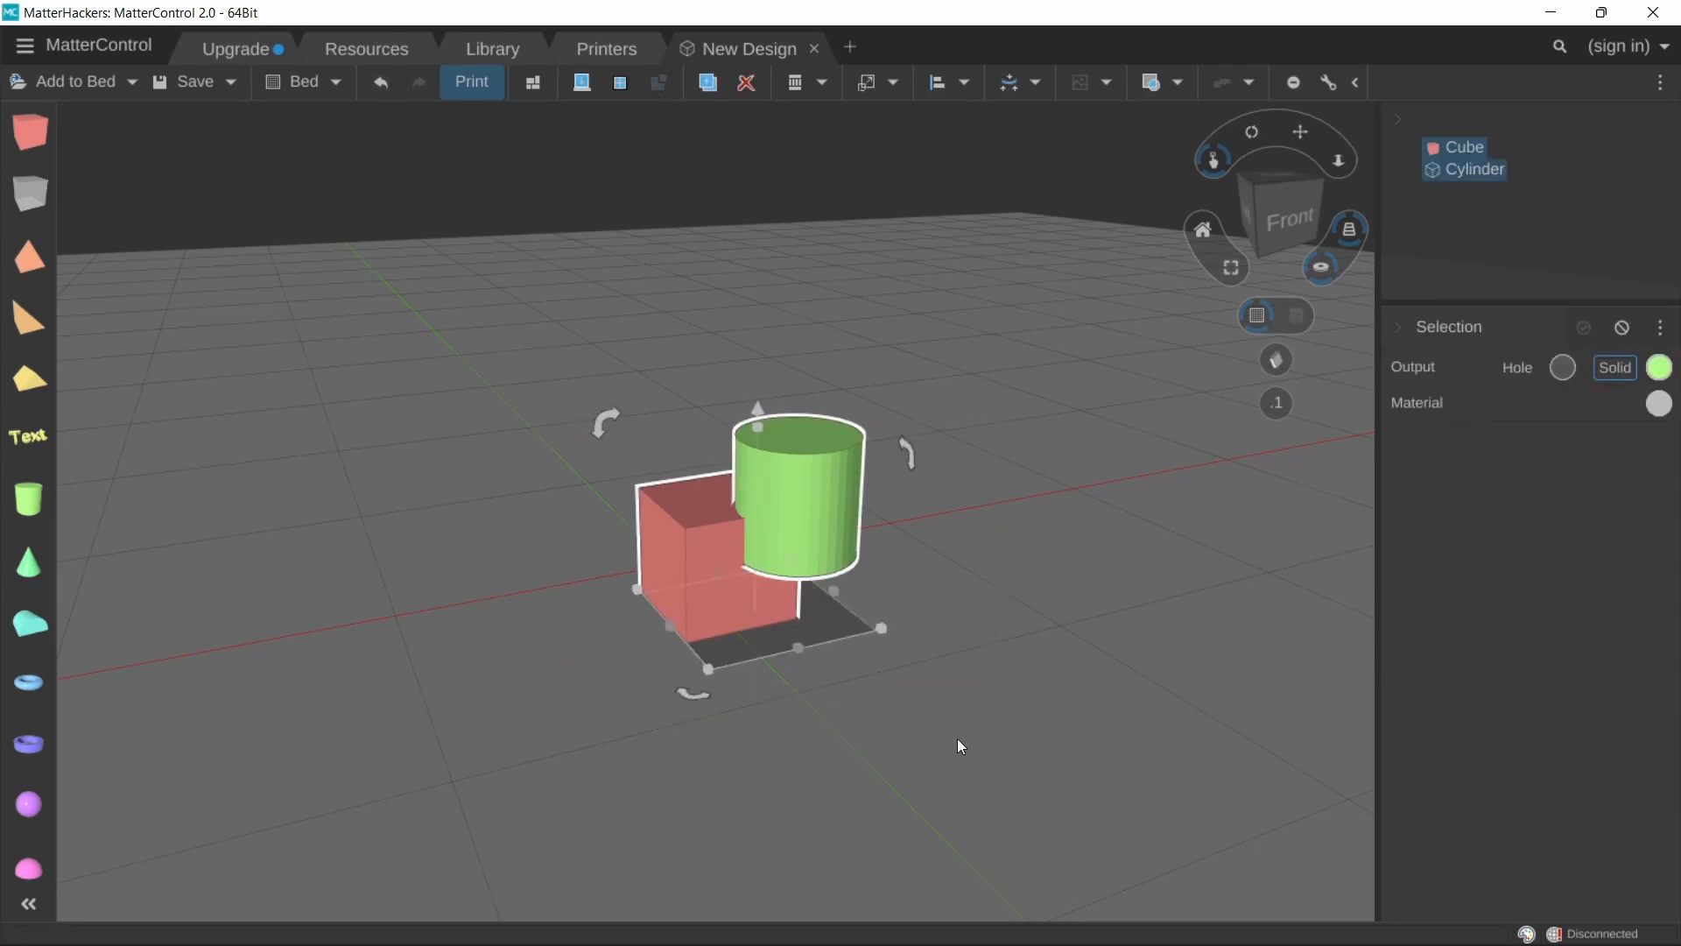
click(1189, 91)
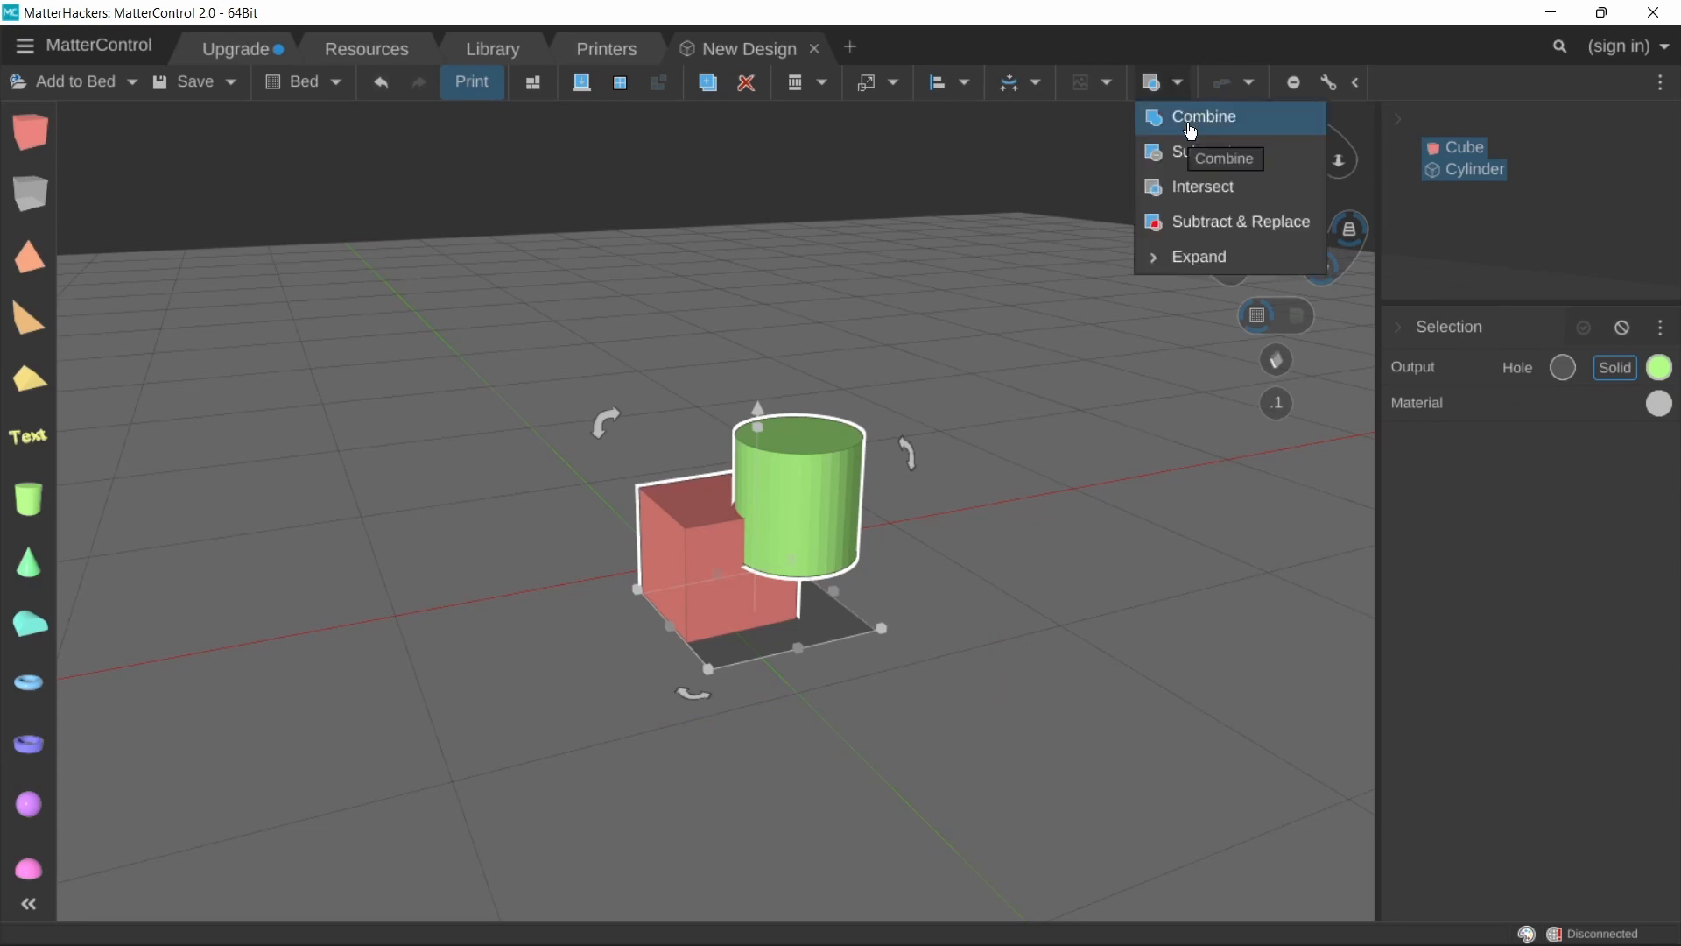
click(1191, 122)
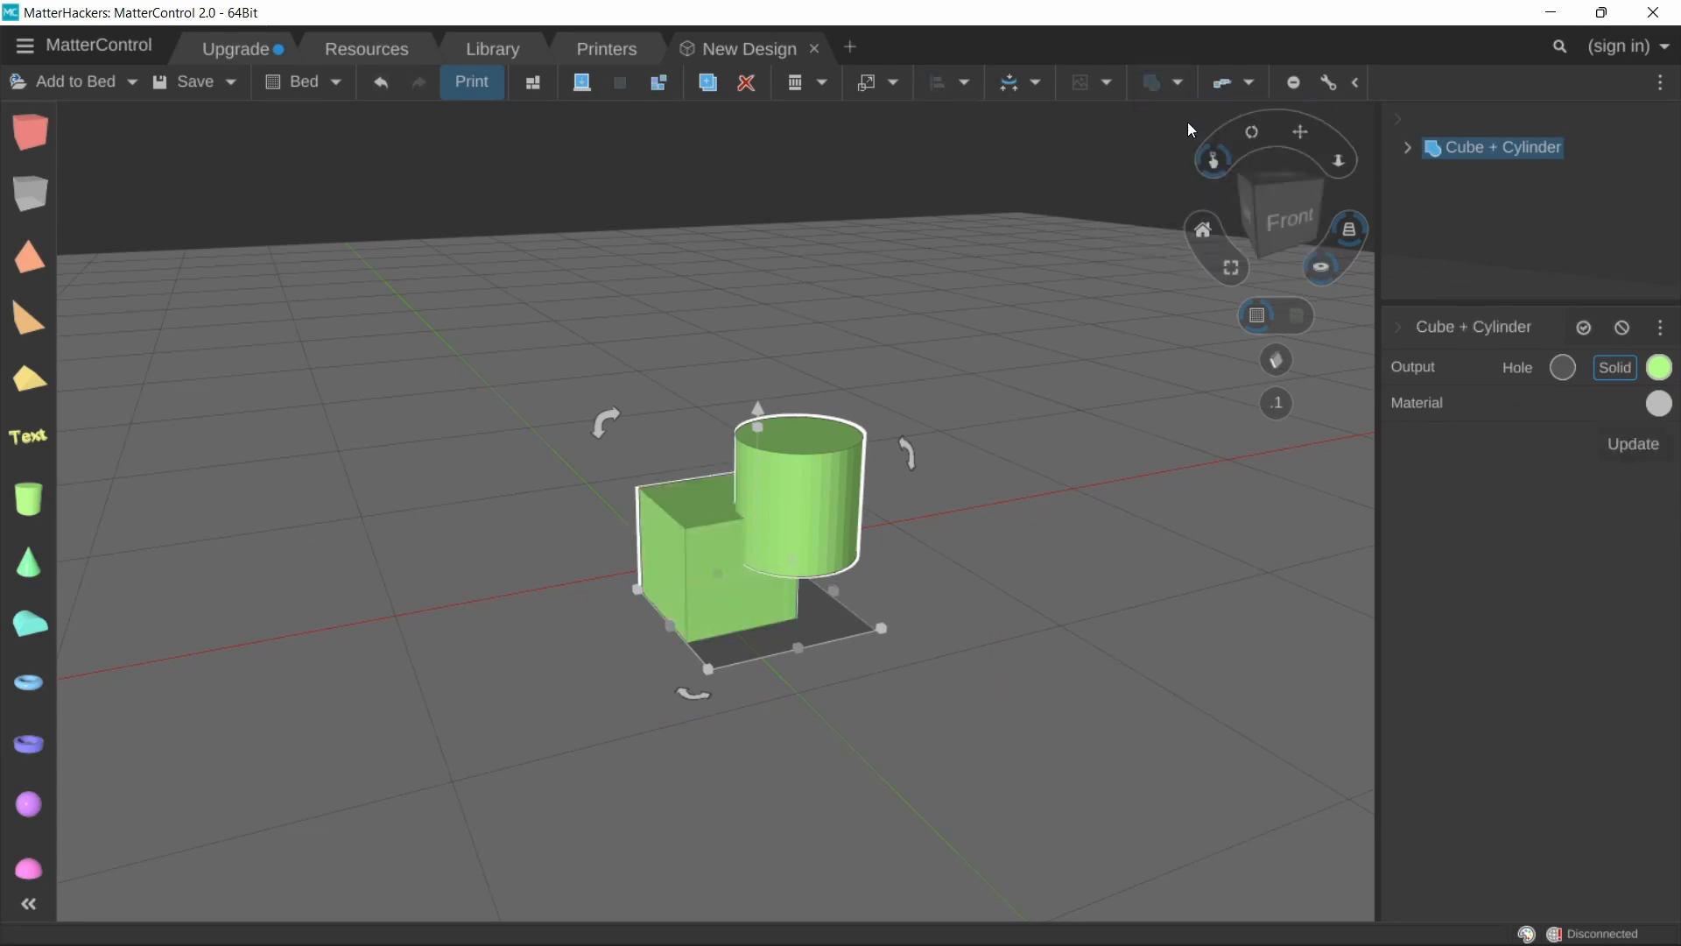
mouse_move(565, 583)
right_down()
mouse_move(909, 543)
mouse_move(570, 574)
mouse_move(537, 450)
mouse_move(593, 608)
mouse_move(749, 541)
right_up()
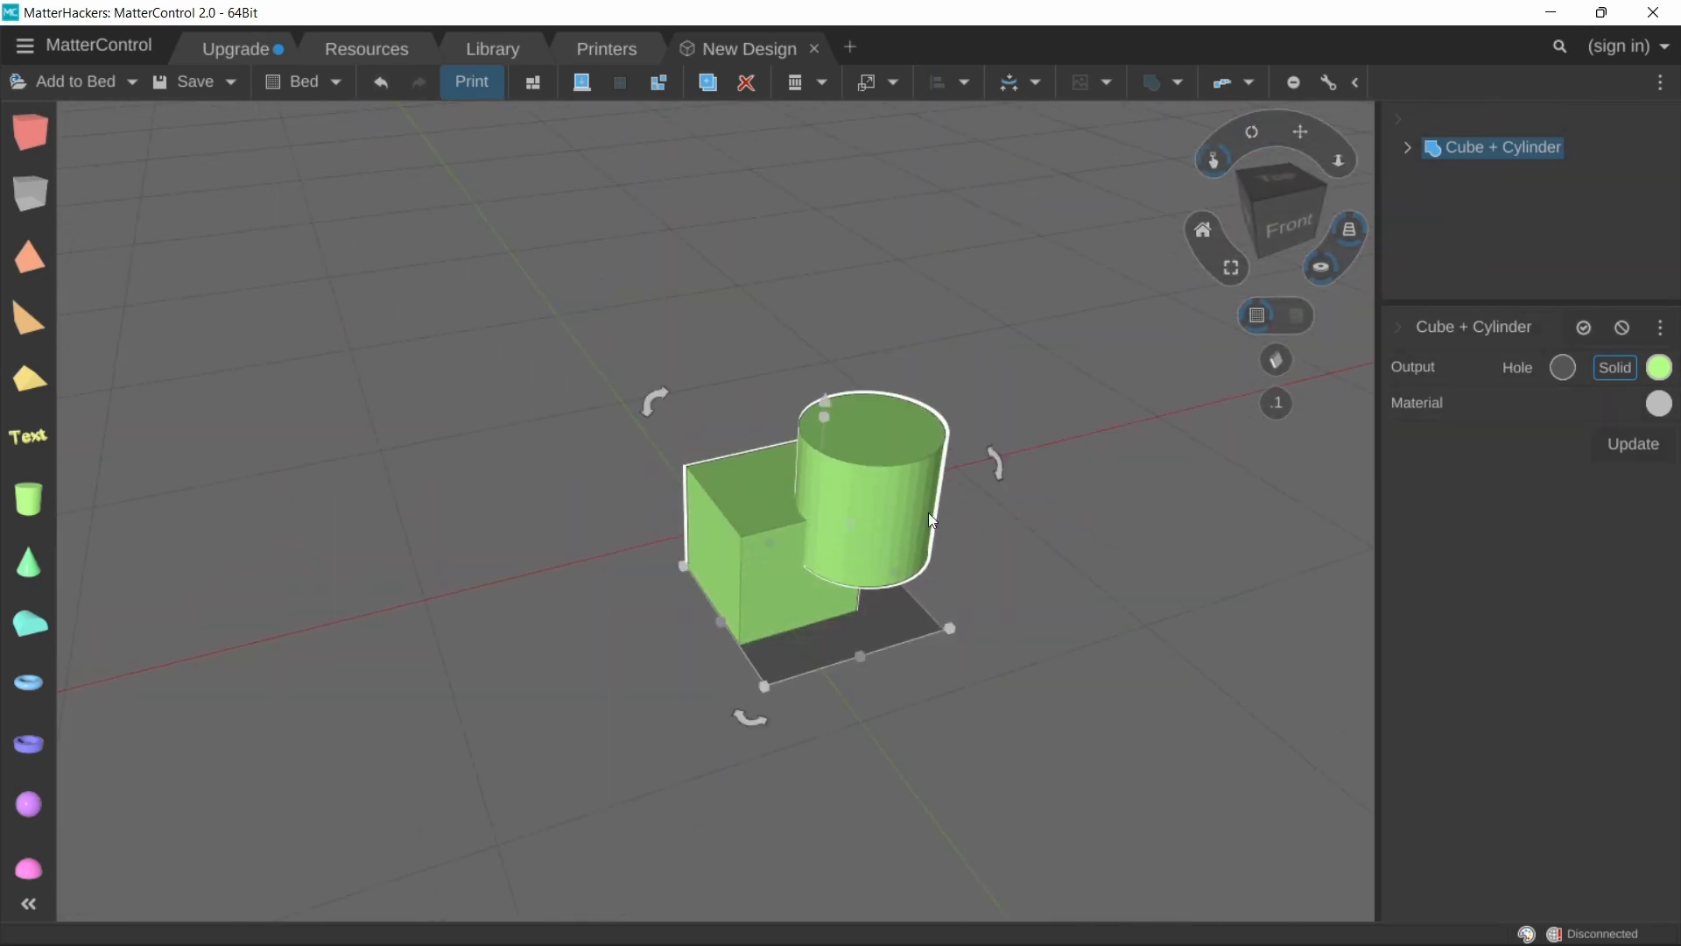
click(658, 91)
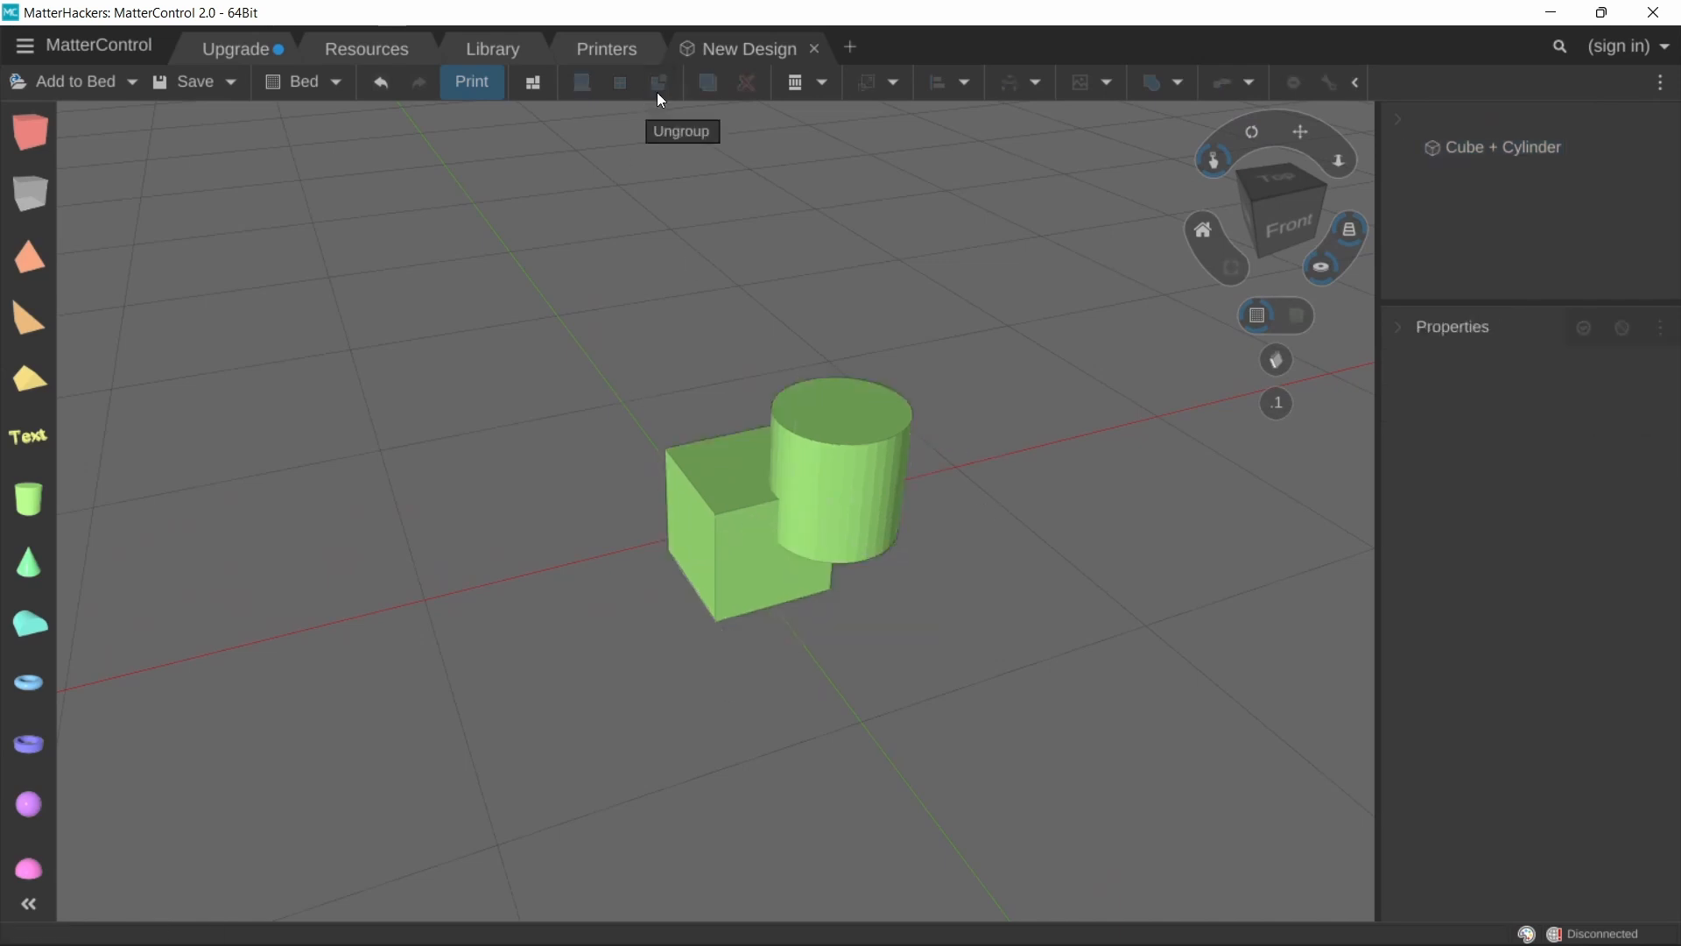
click(843, 535)
drag(800, 505, 849, 500)
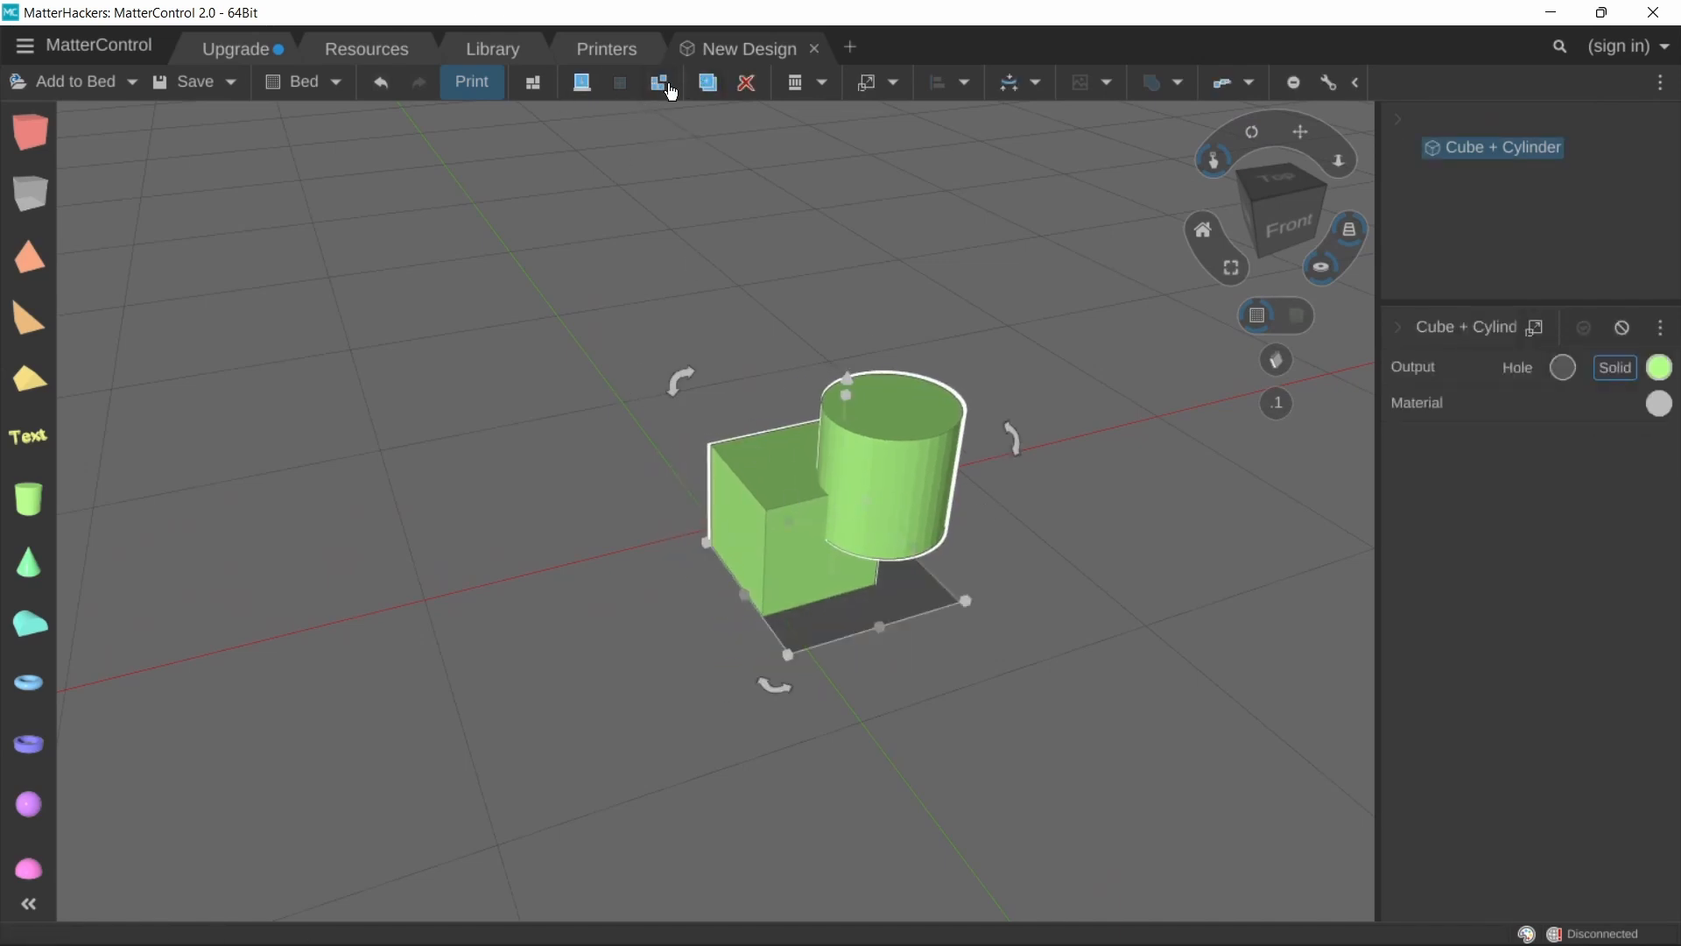
click(878, 347)
click(927, 543)
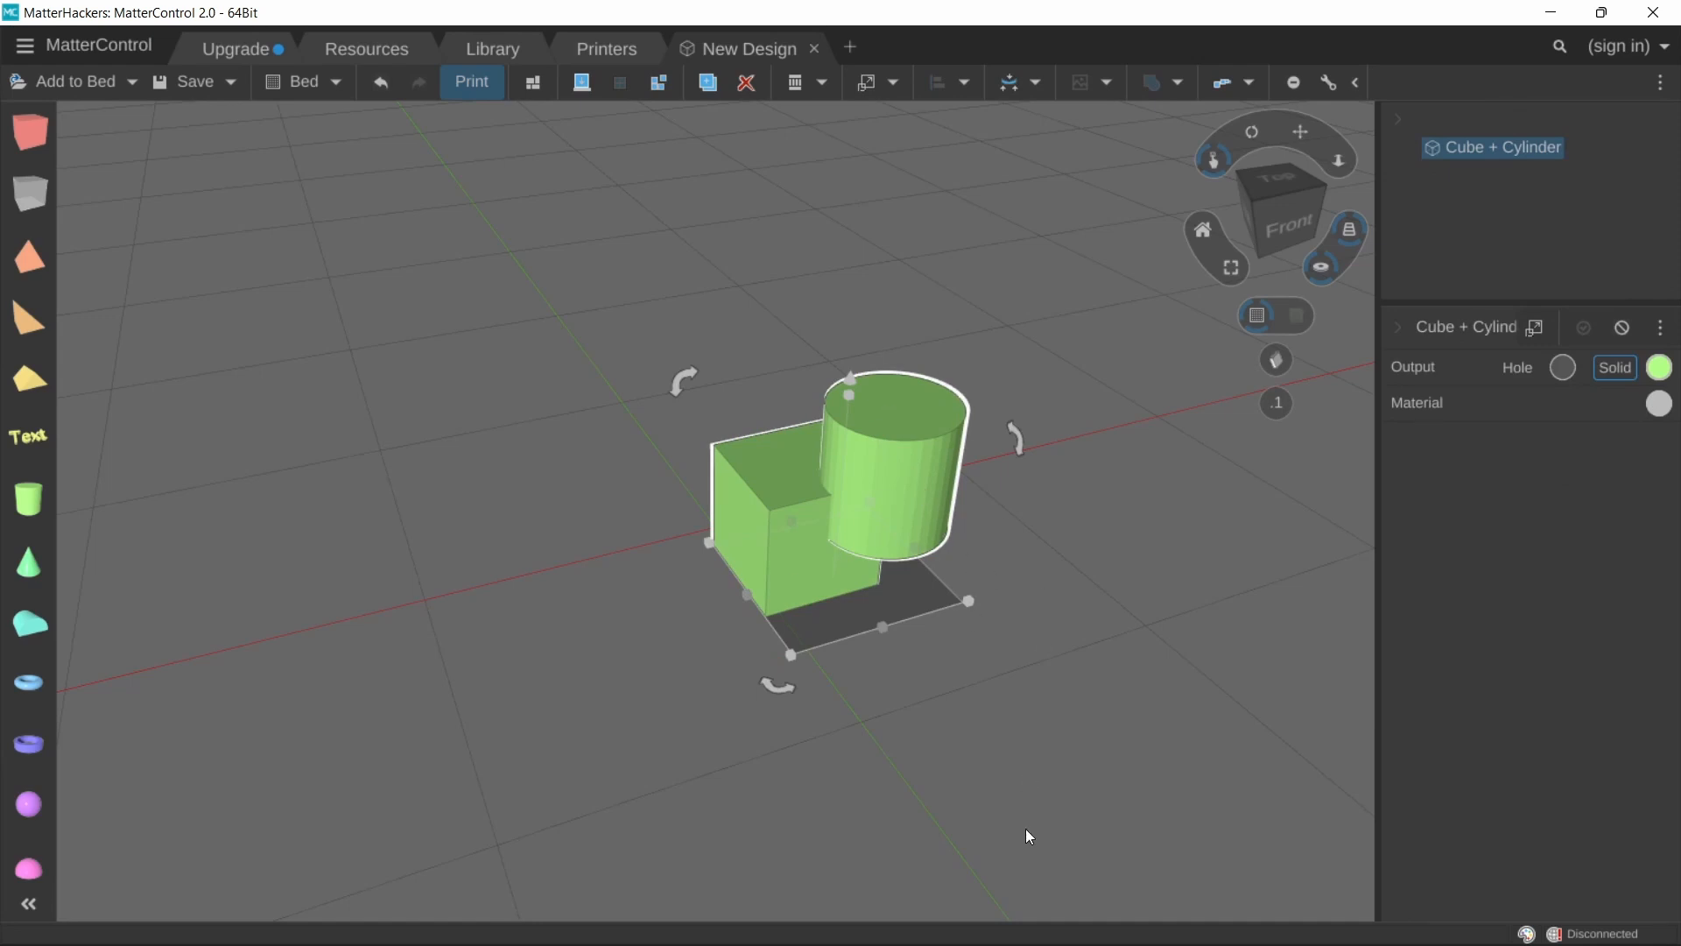
key(ctrl+z)
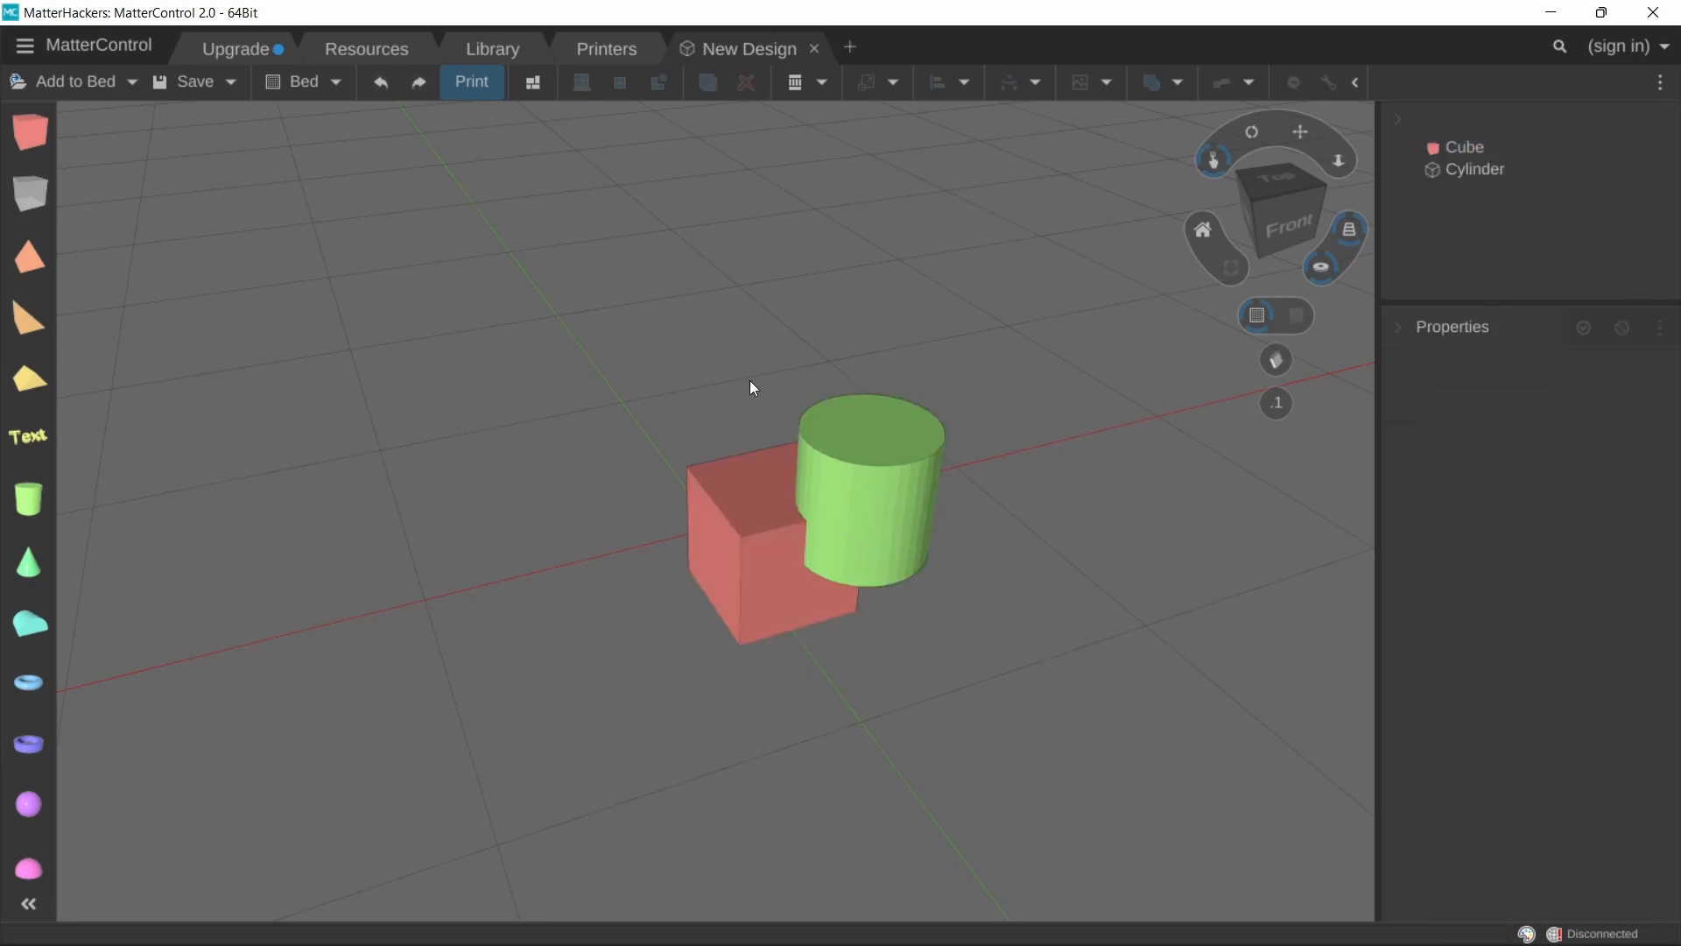
drag(683, 402, 1042, 658)
key(ctrl+y)
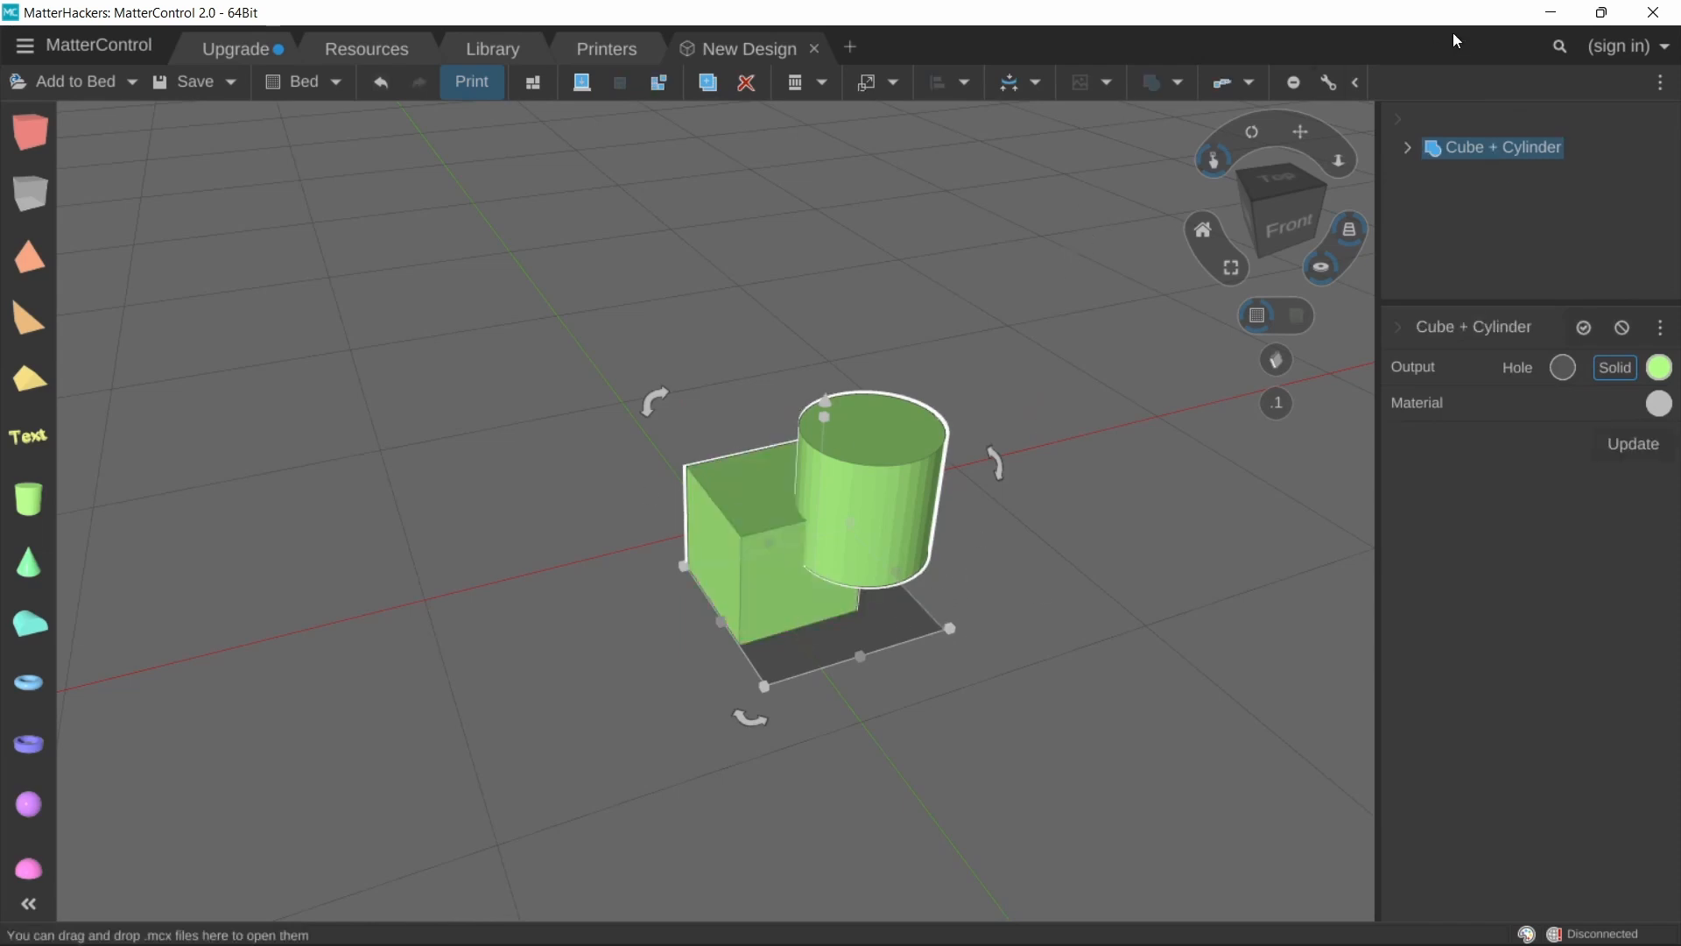
Step: Move the second cube so it overlaps the first cube and raise it slightly
click(1179, 83)
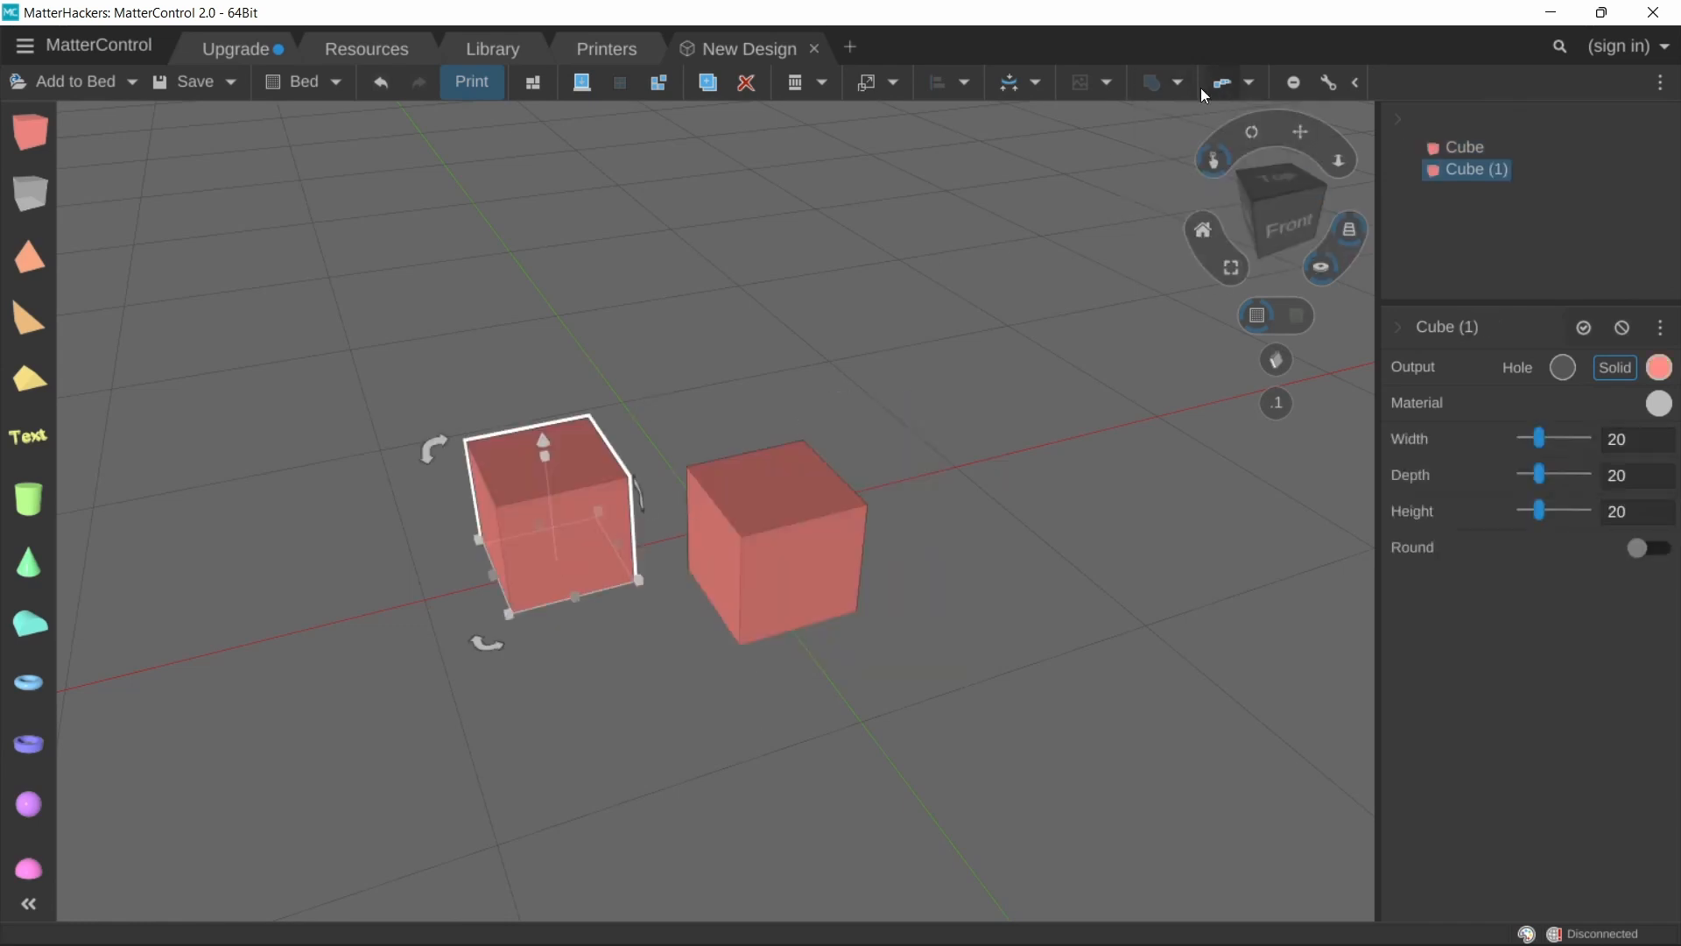
click(1189, 90)
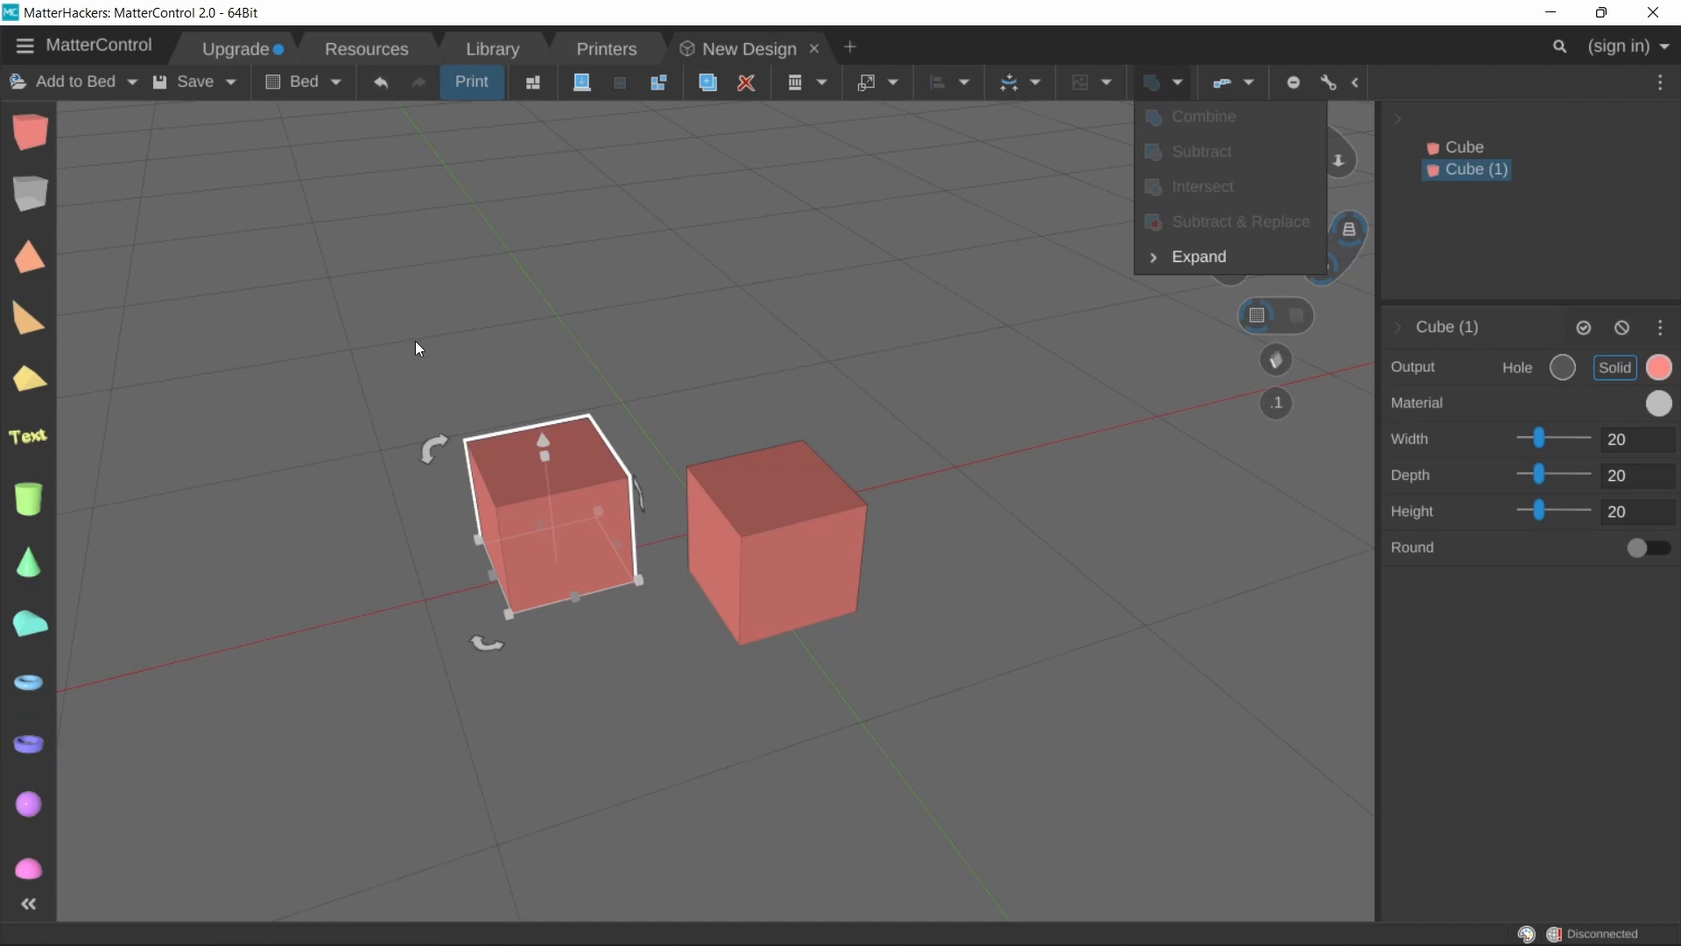
drag(416, 341, 577, 368)
click(521, 516)
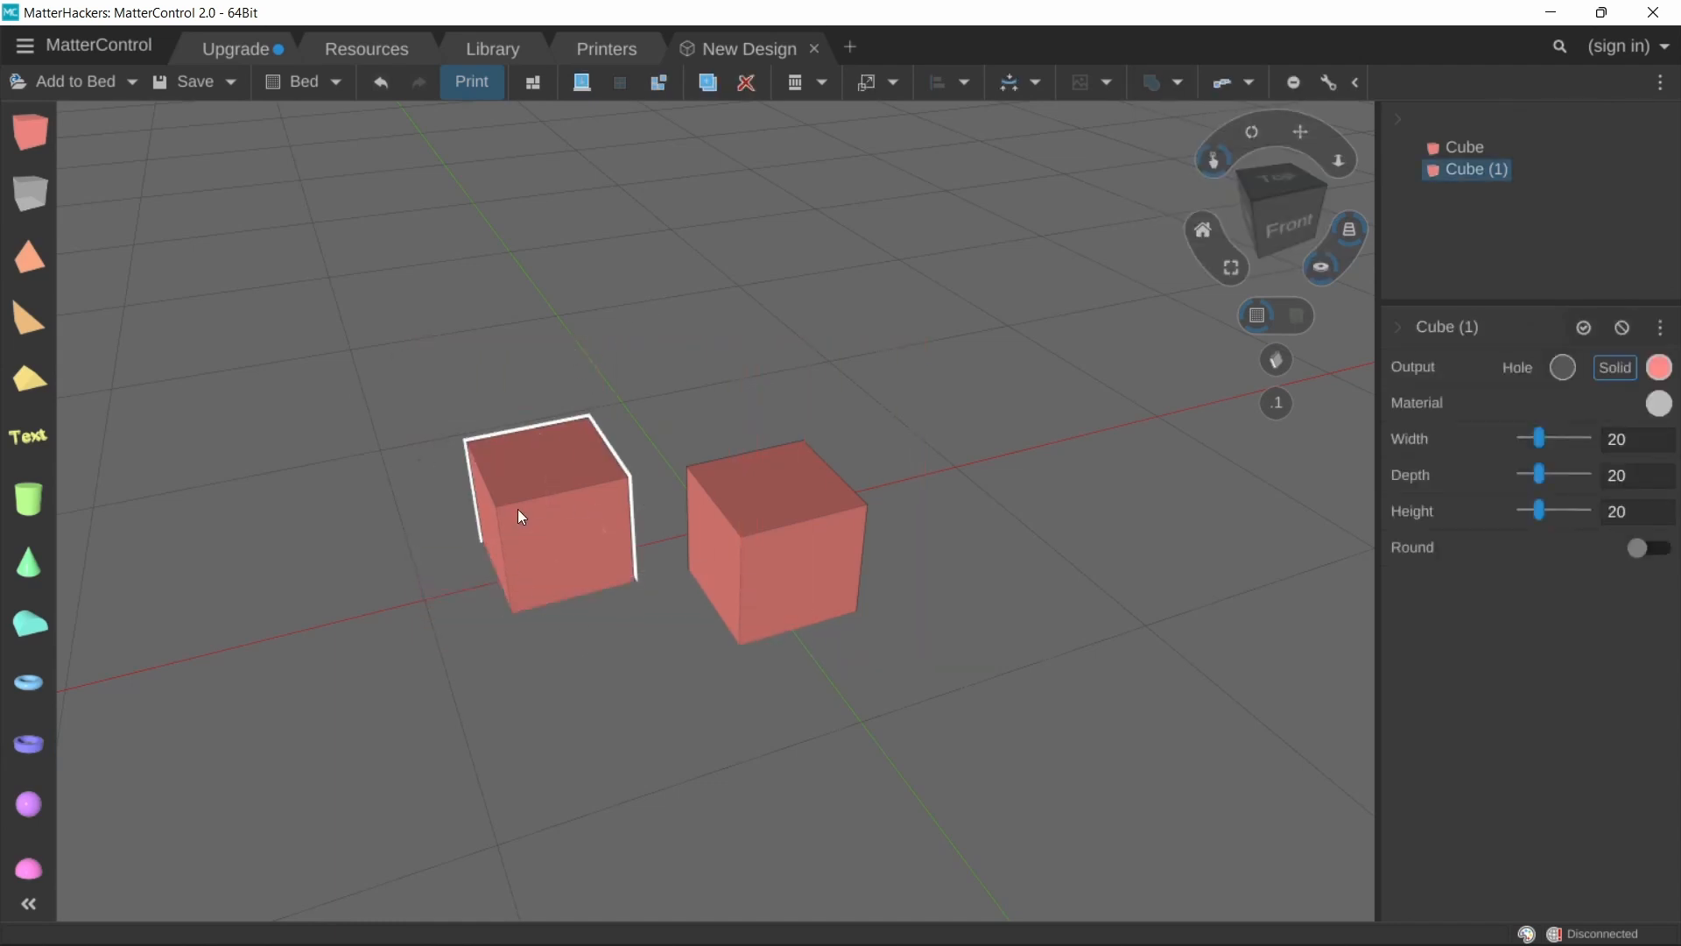
drag(518, 510, 728, 592)
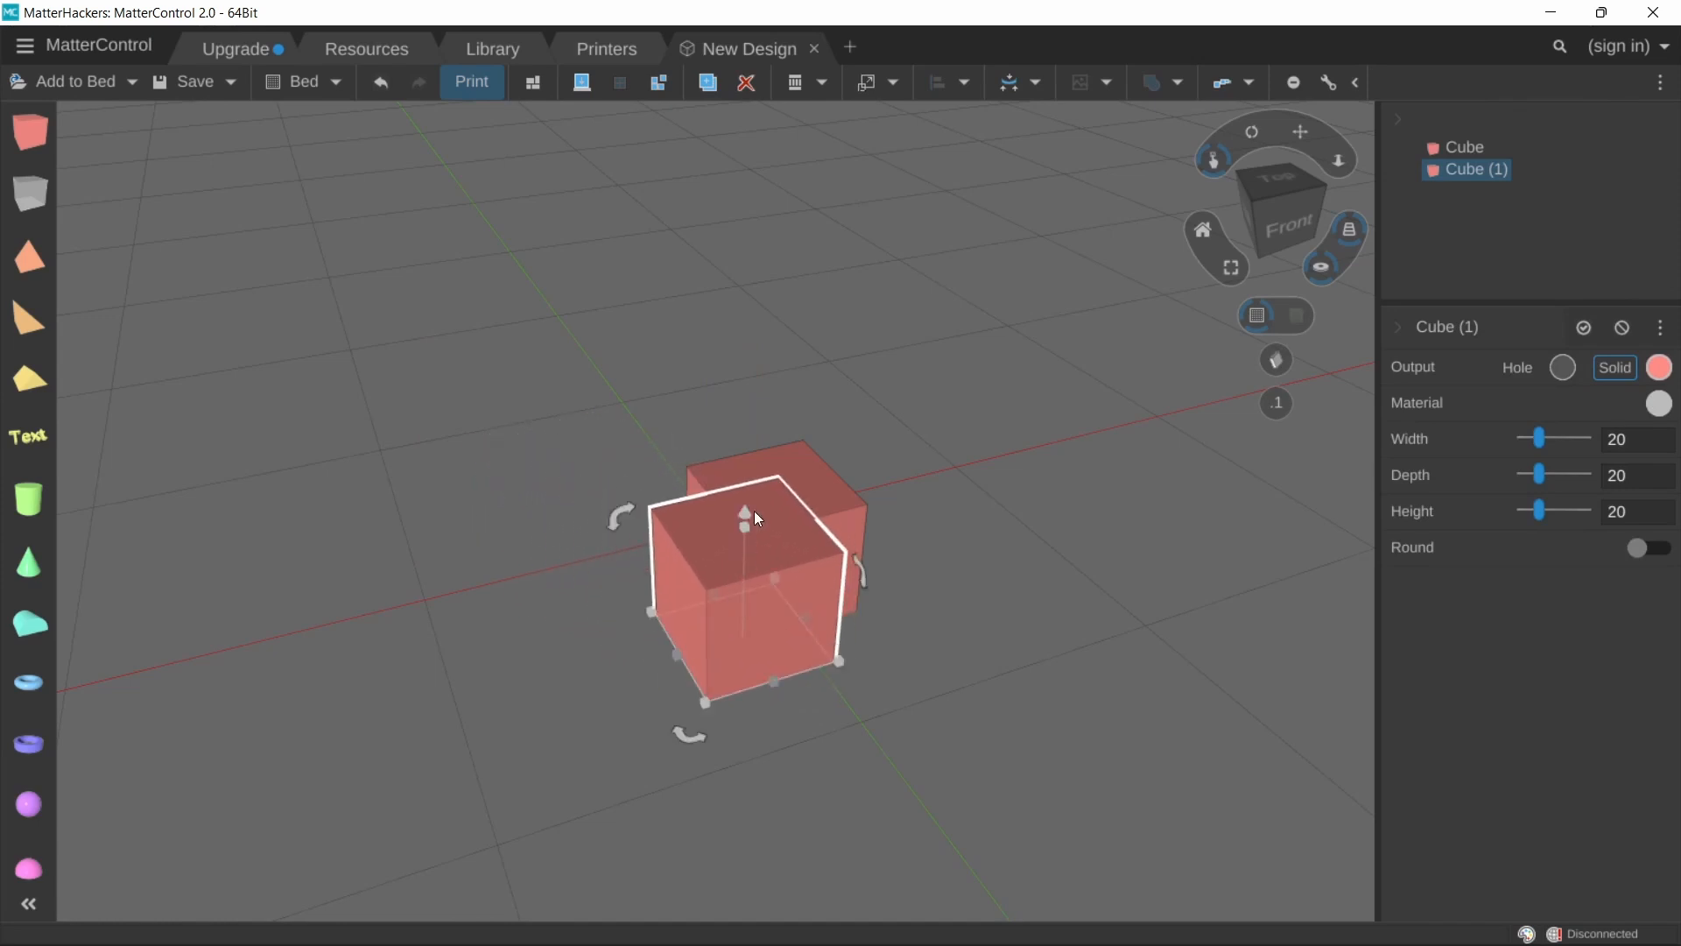
drag(743, 513, 744, 464)
Step: Select both cubes and Subtract the second cube from the first
right_drag(903, 673, 991, 734)
drag(822, 680, 786, 659)
drag(600, 441, 830, 723)
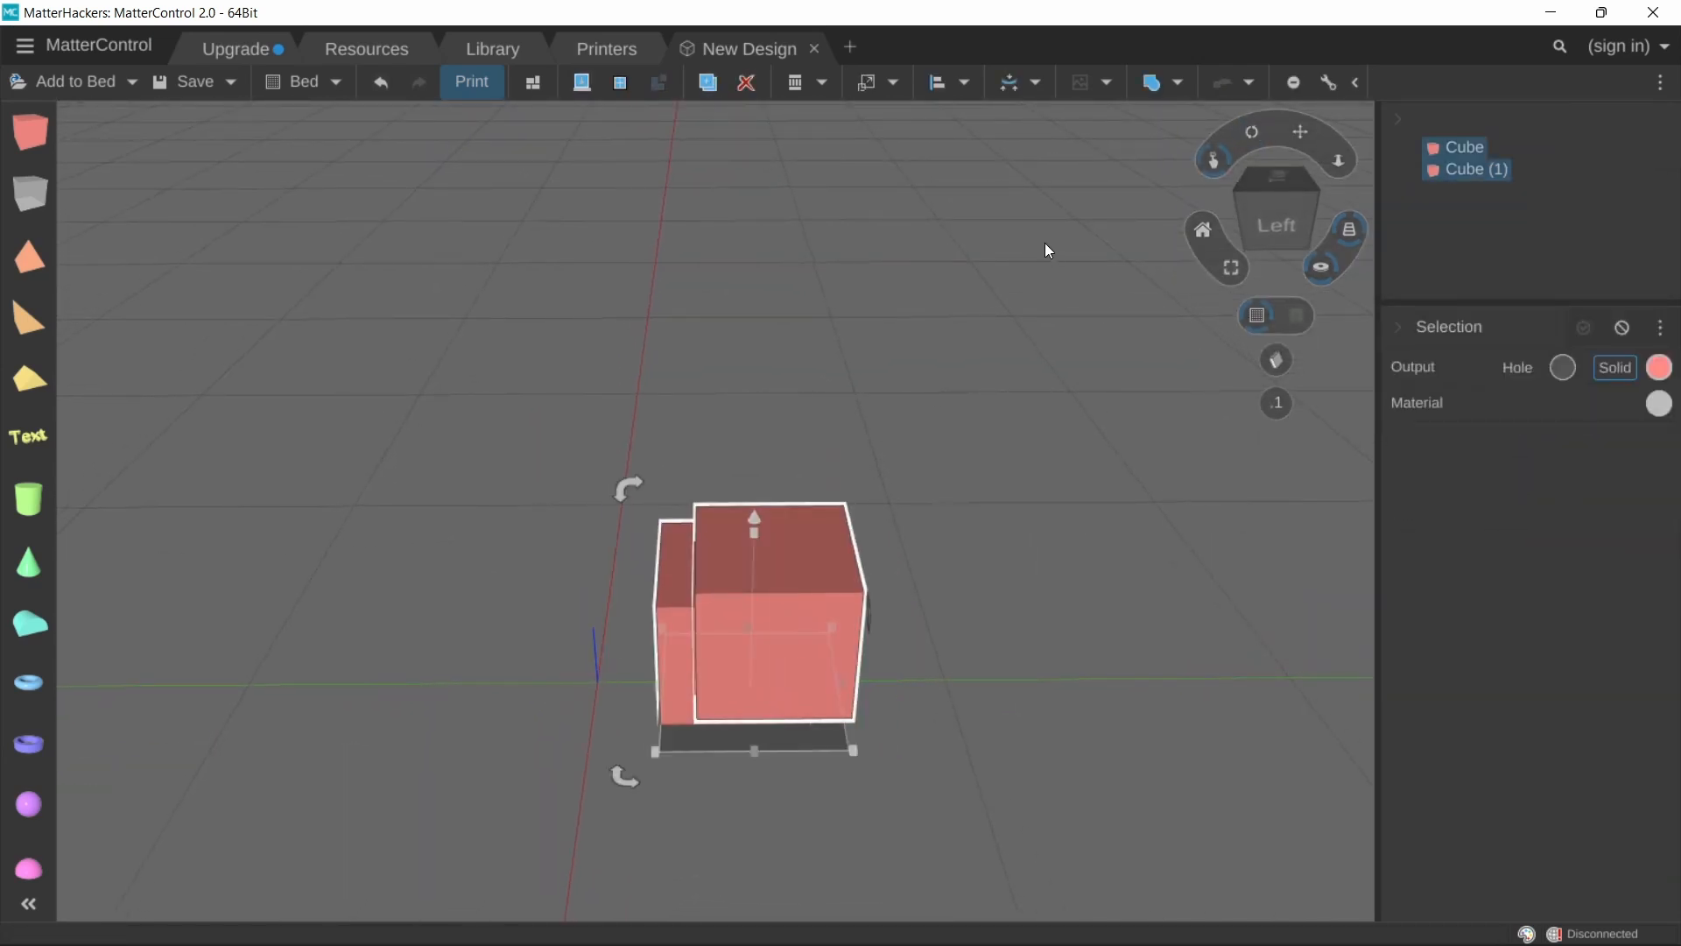
click(1176, 84)
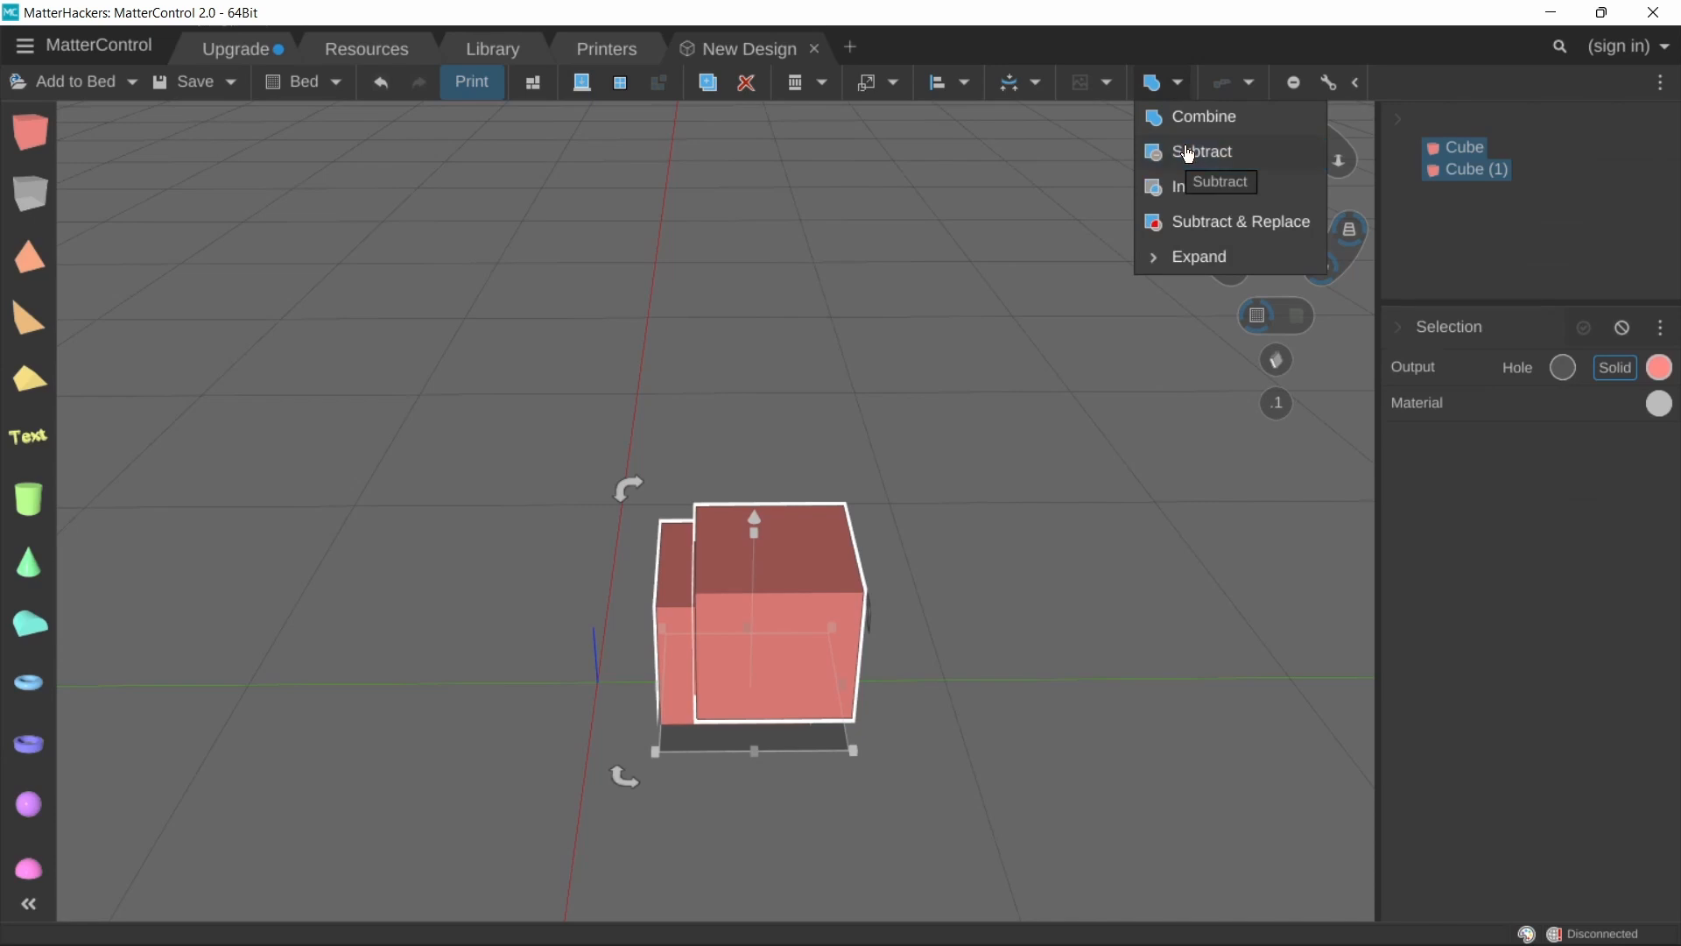
click(1196, 151)
Step: Switch the part to subtract between Cube and Cube (1), ending with Cube (1), and update the subtraction
right_drag(949, 413, 963, 496)
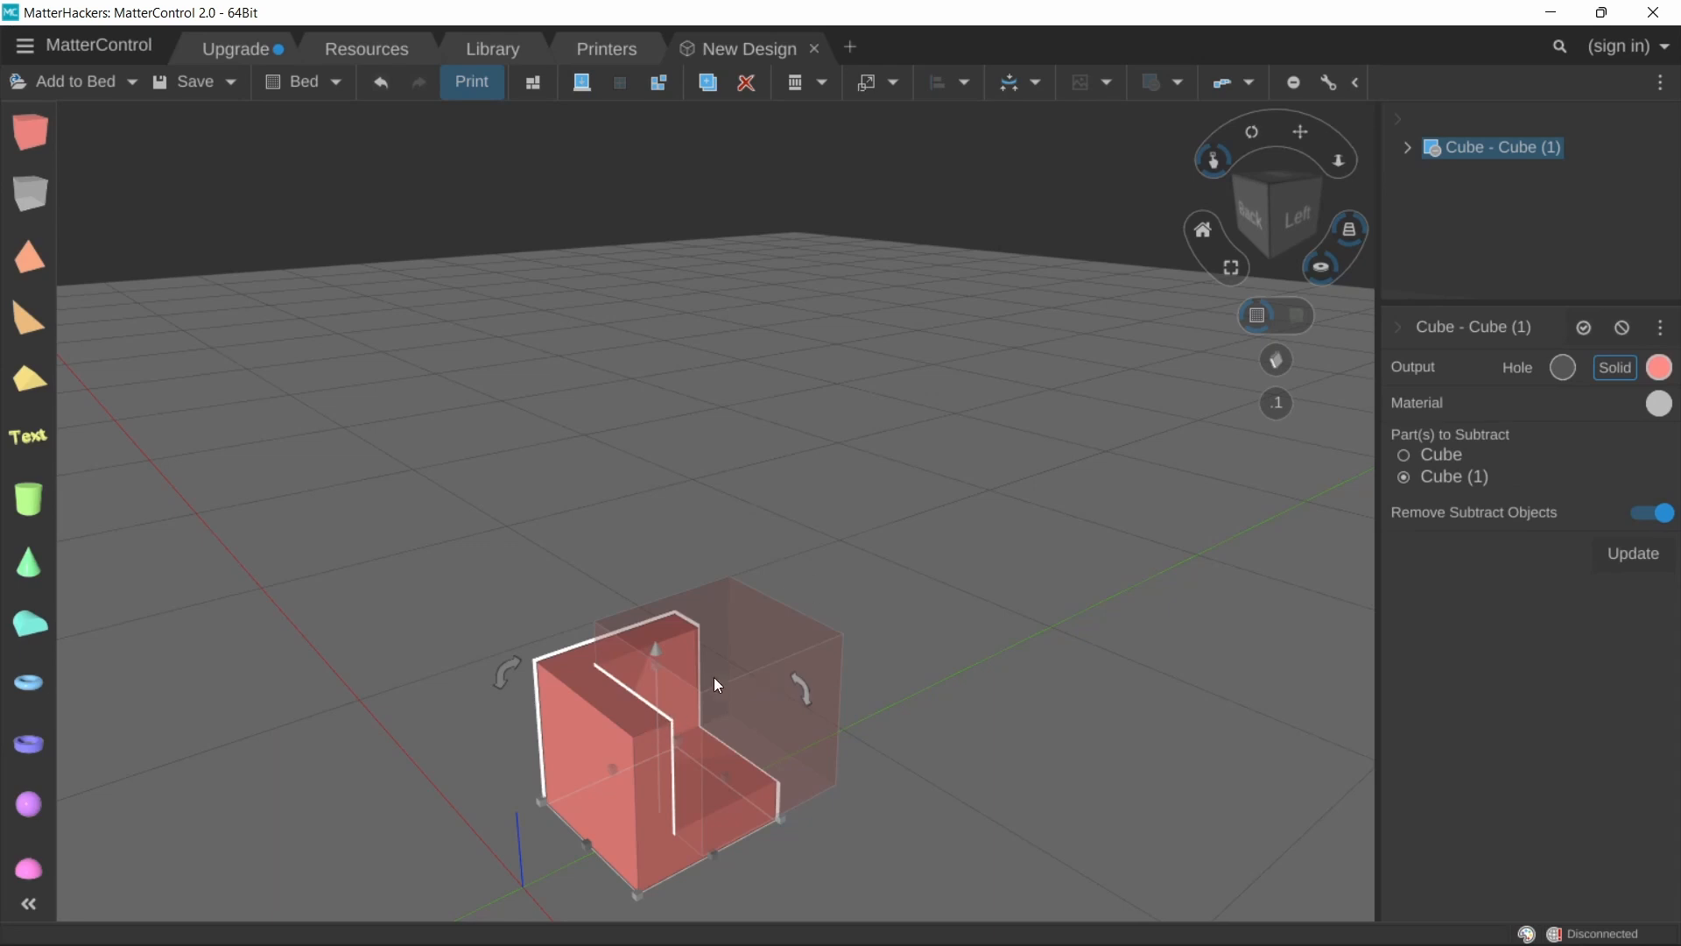
click(1442, 455)
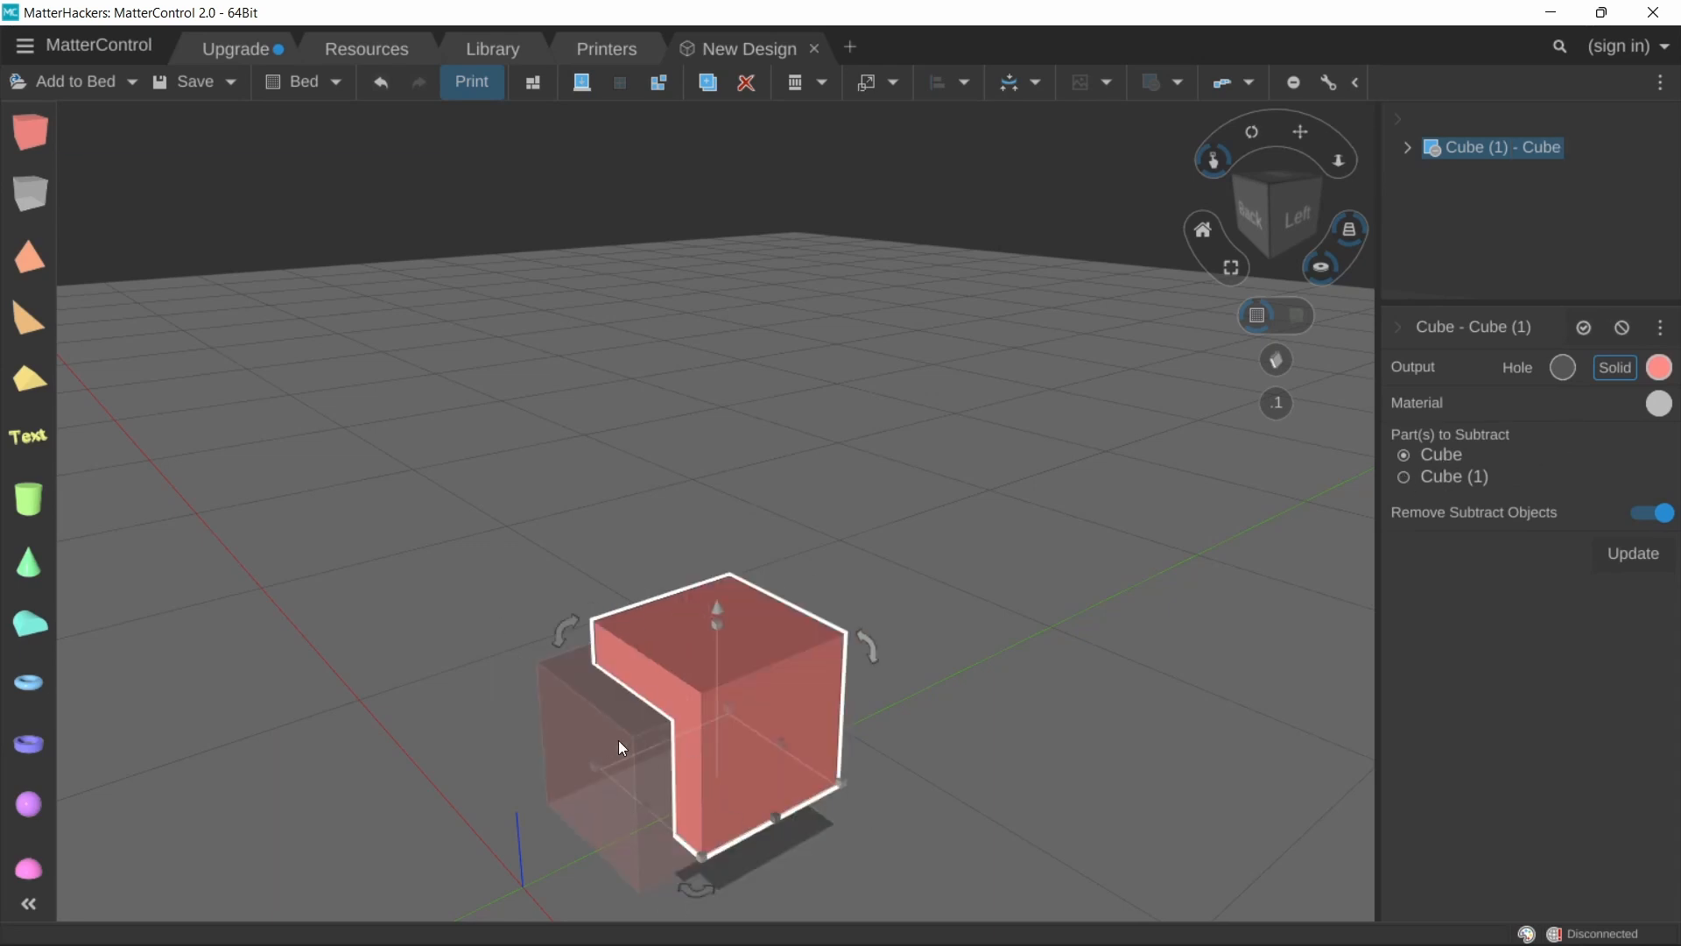
right_drag(1112, 550, 1152, 516)
middle_drag(1150, 511, 1070, 414)
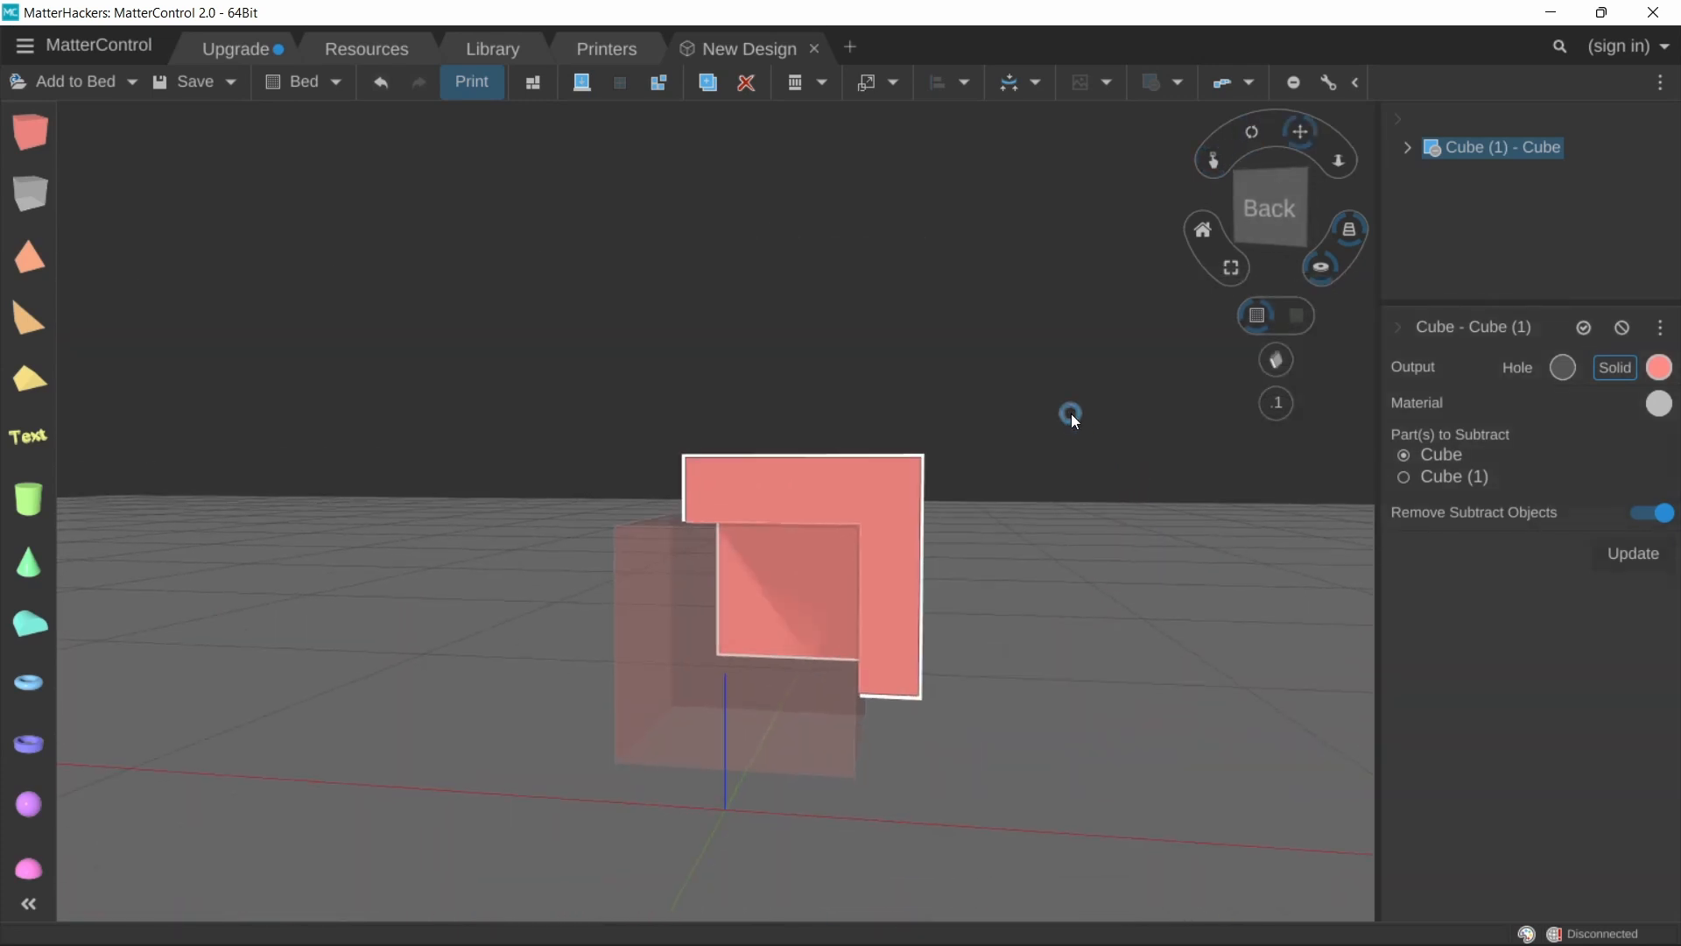
click(1436, 476)
click(1436, 456)
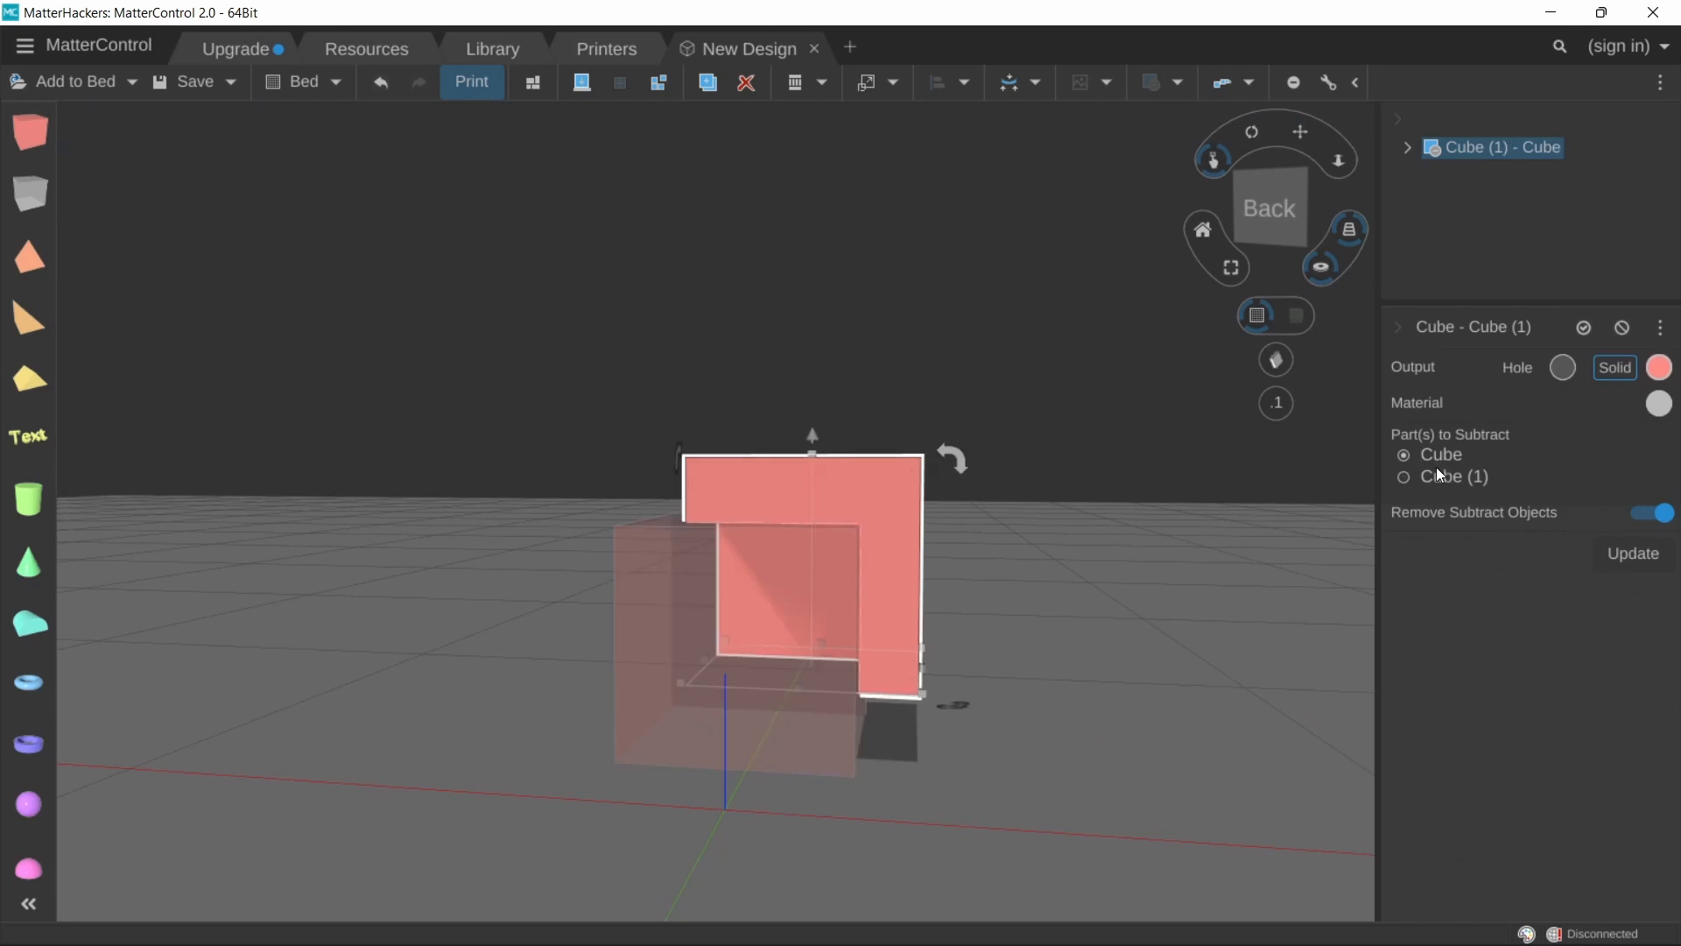
click(1438, 478)
right_drag(1155, 542, 1147, 618)
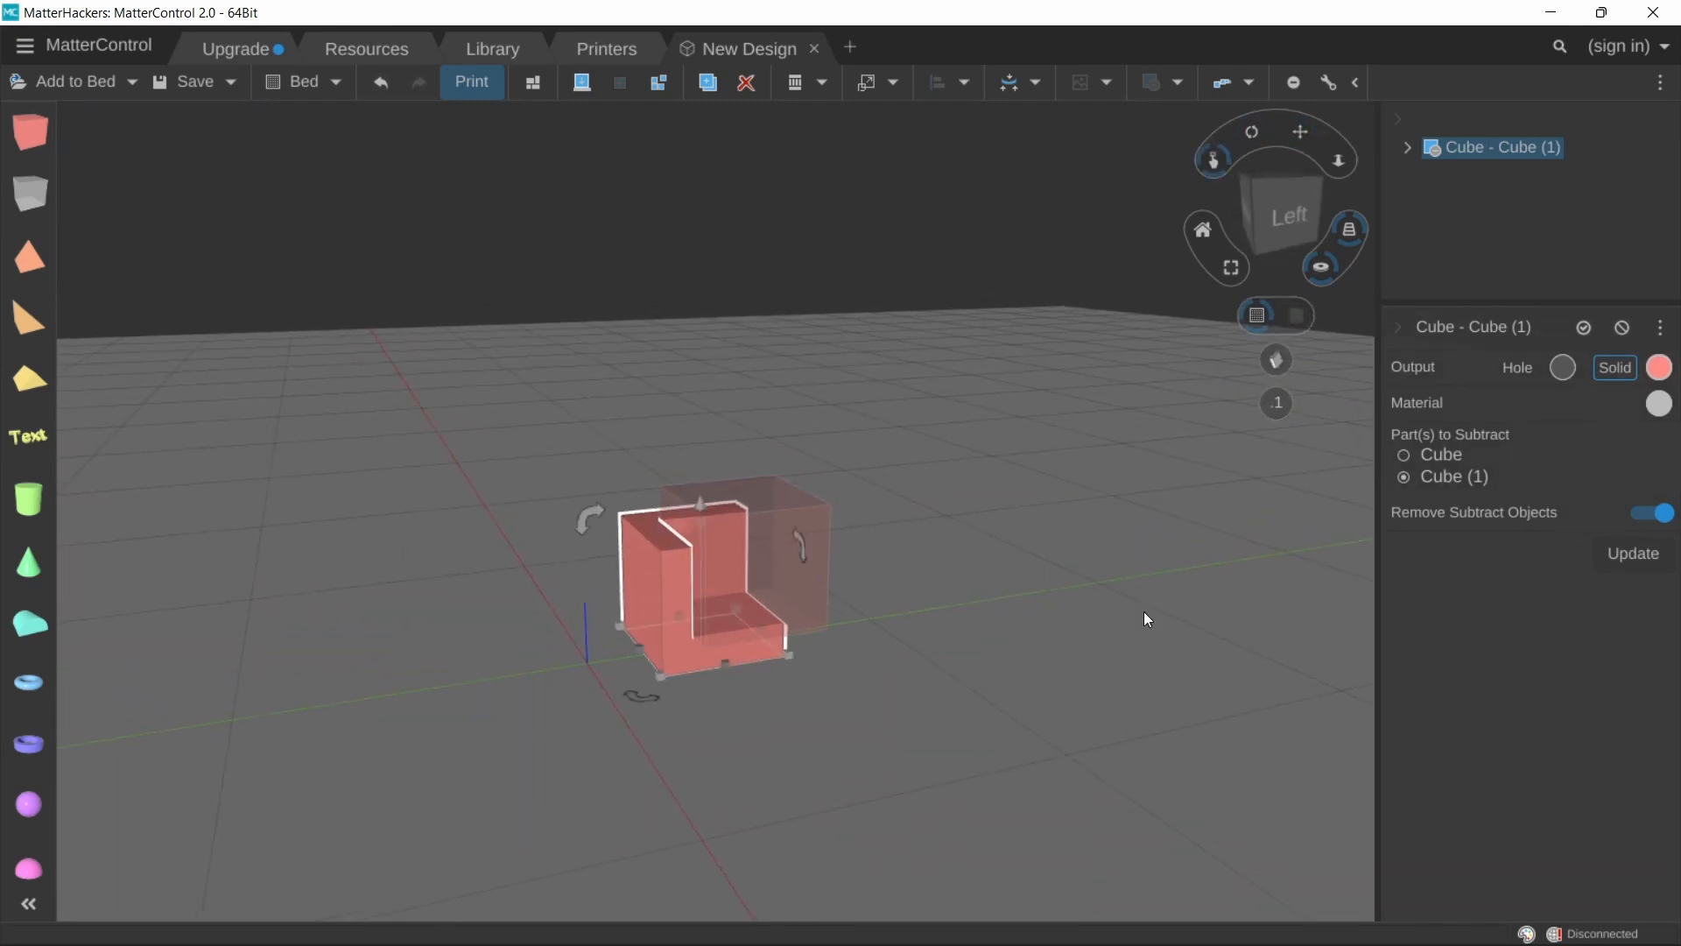
click(1647, 558)
Step: Delete the subtraction result from the bed
scroll(648, 534, up, 5)
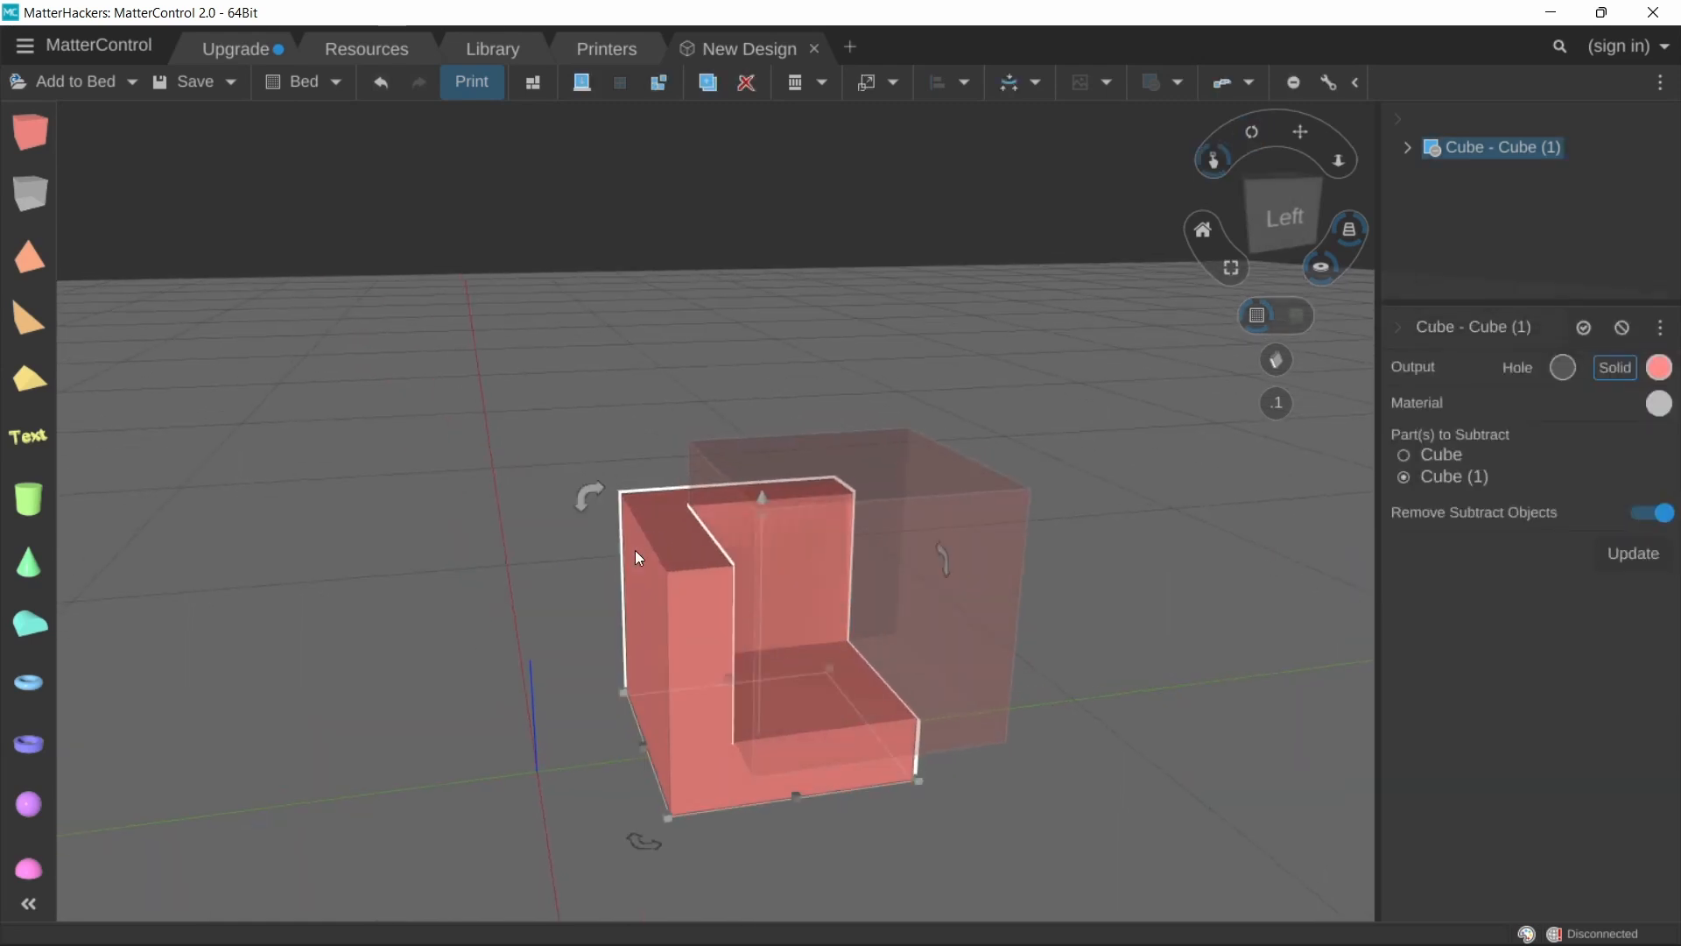
click(671, 103)
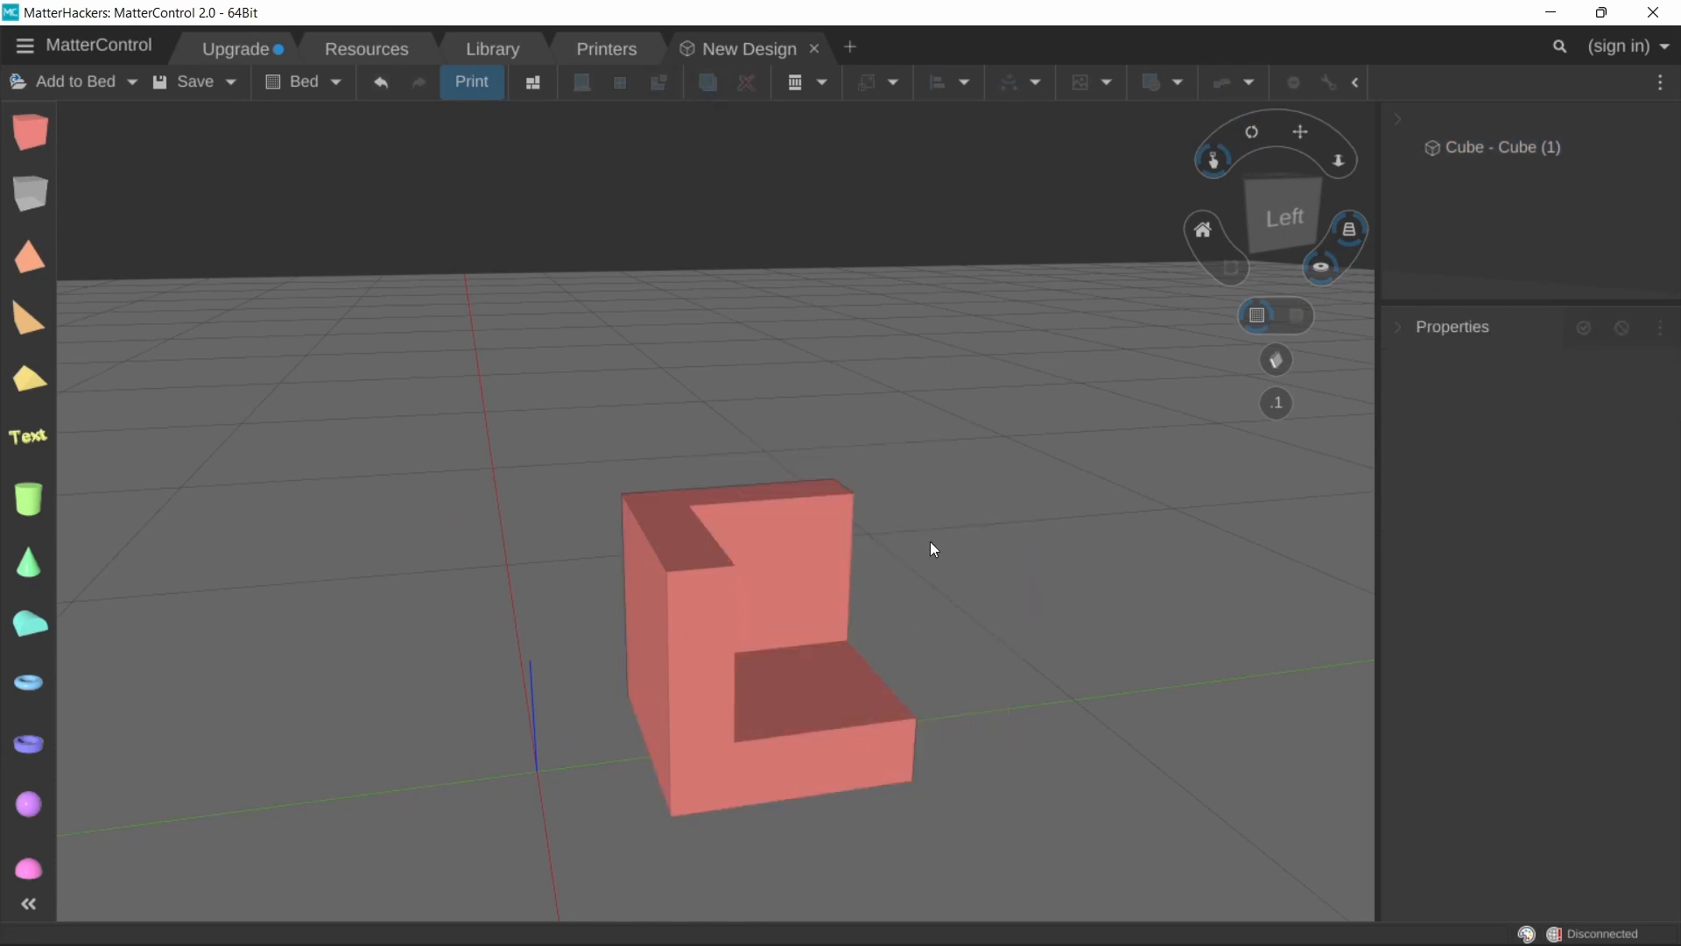
drag(983, 632, 789, 488)
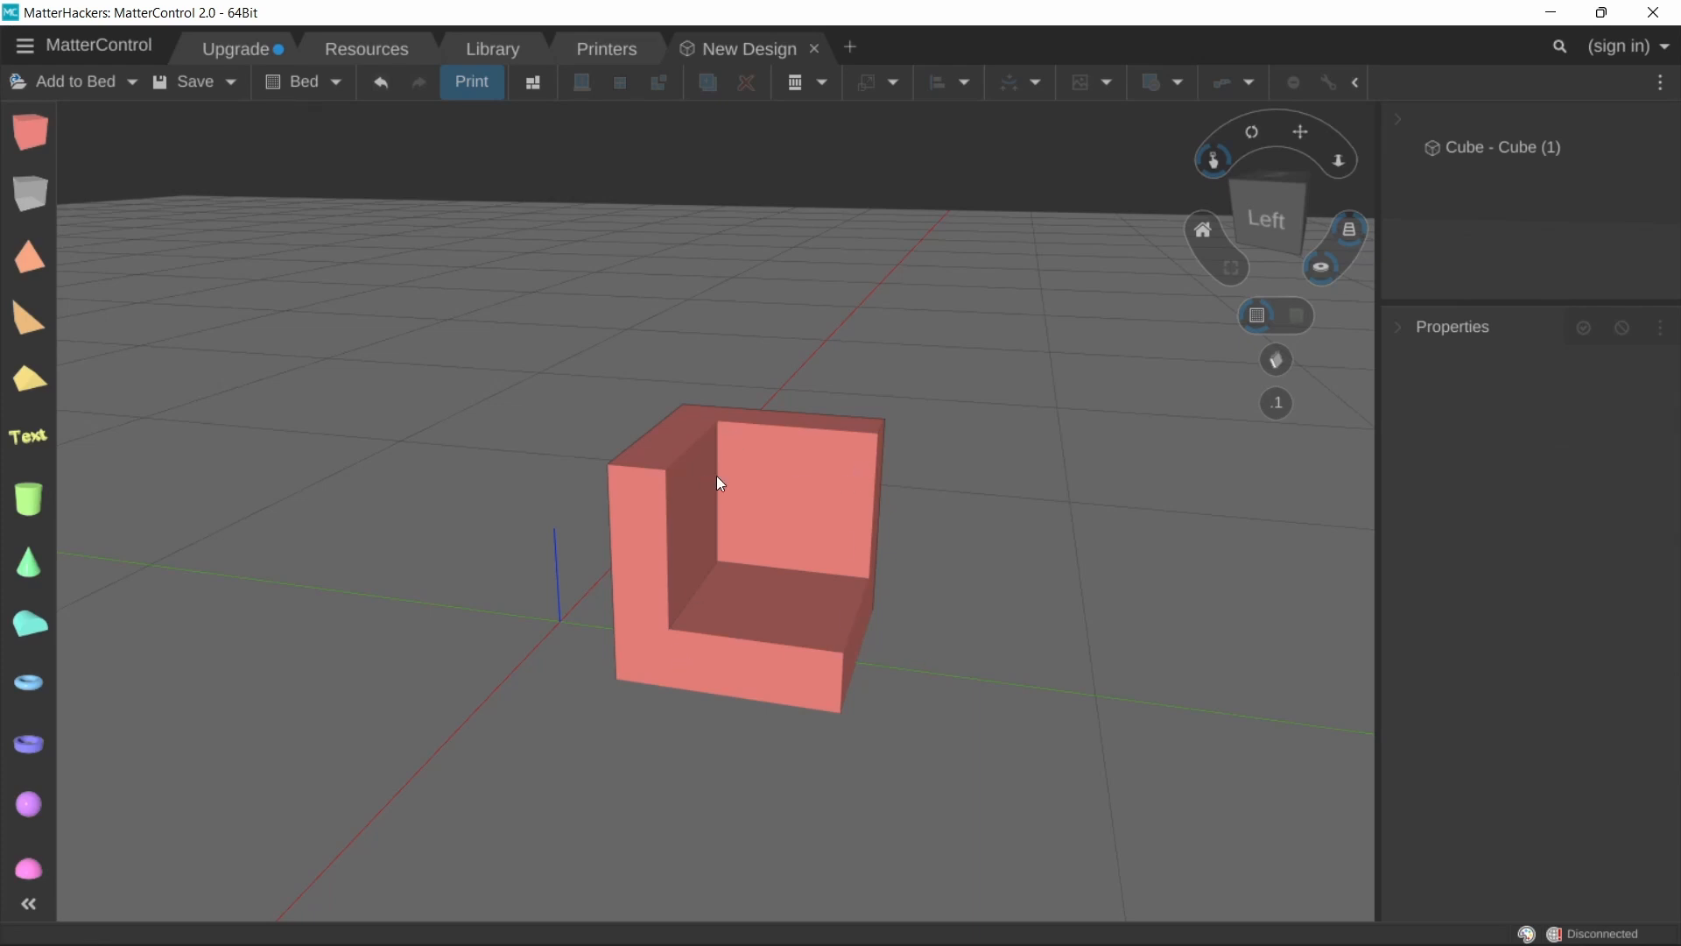
drag(756, 492, 771, 517)
click(768, 518)
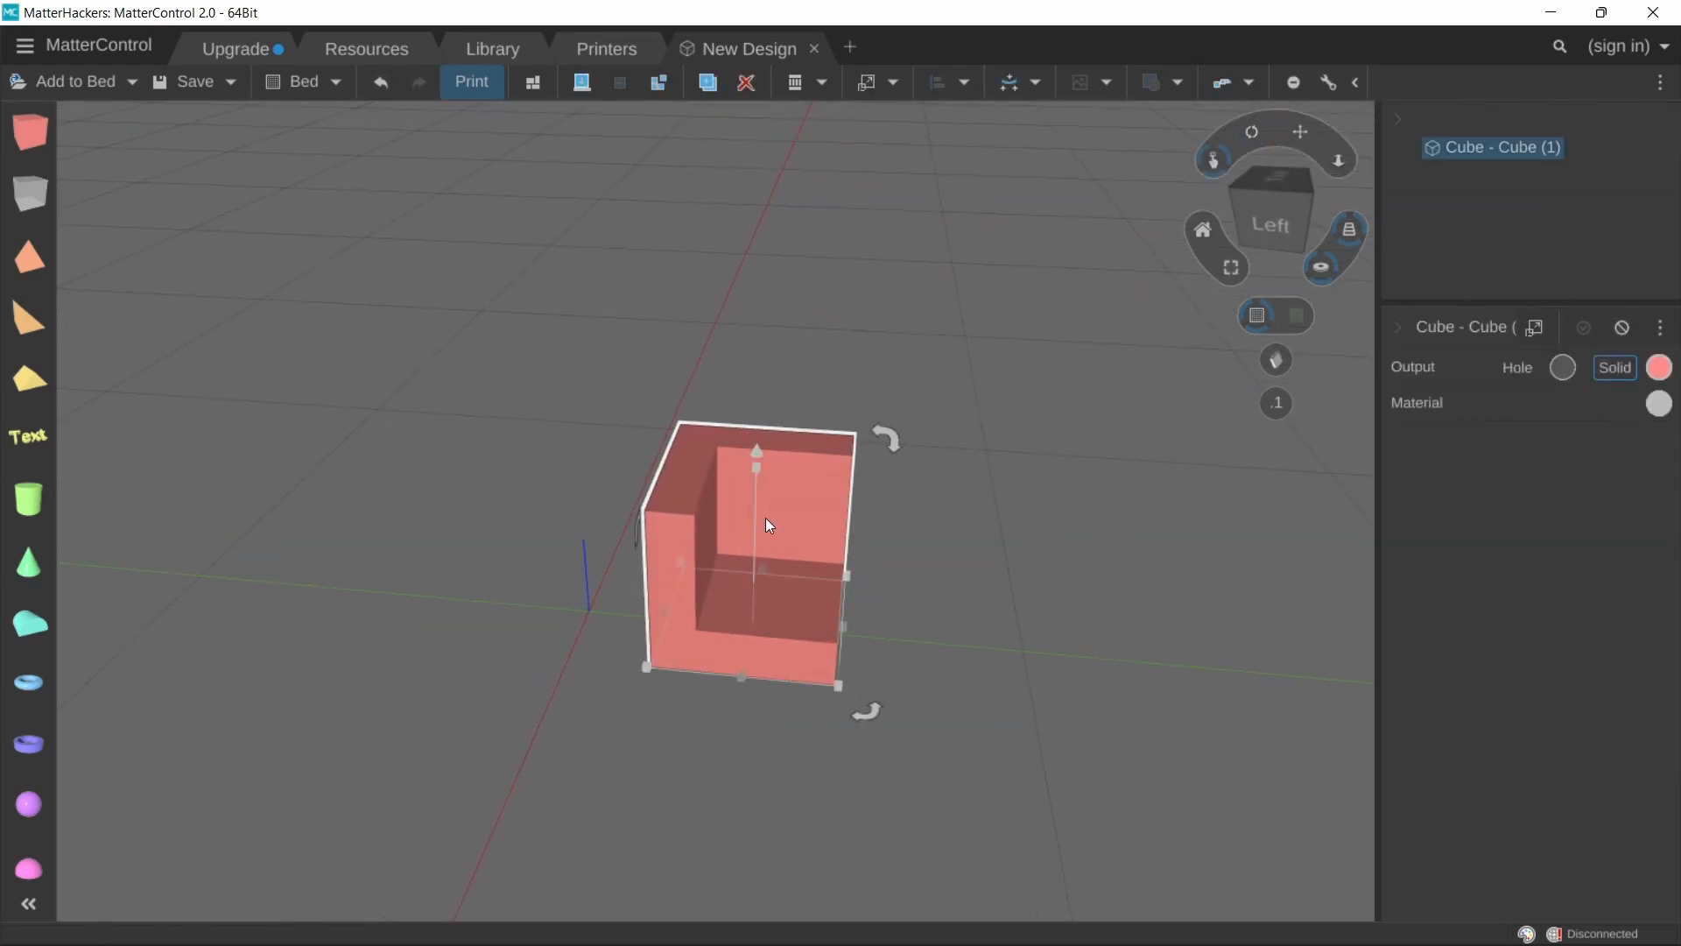
key(Delete)
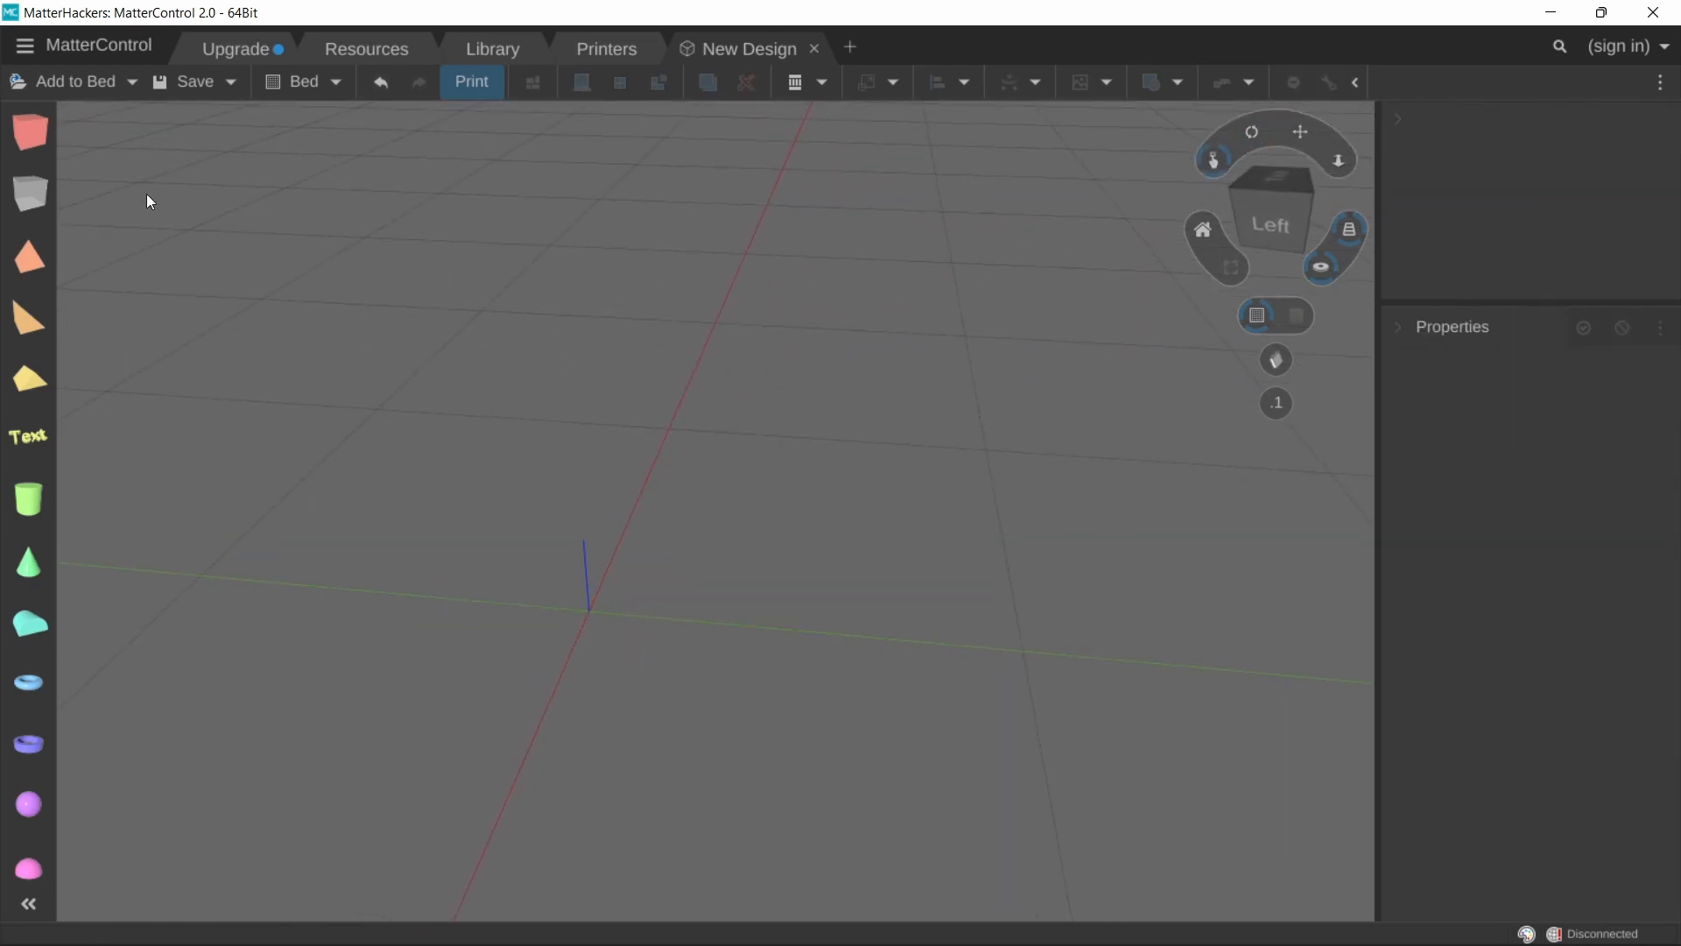
Step: Add a solid cube and a hole cube, placing the hole cube so it overlaps the cube's side
drag(29, 131, 734, 522)
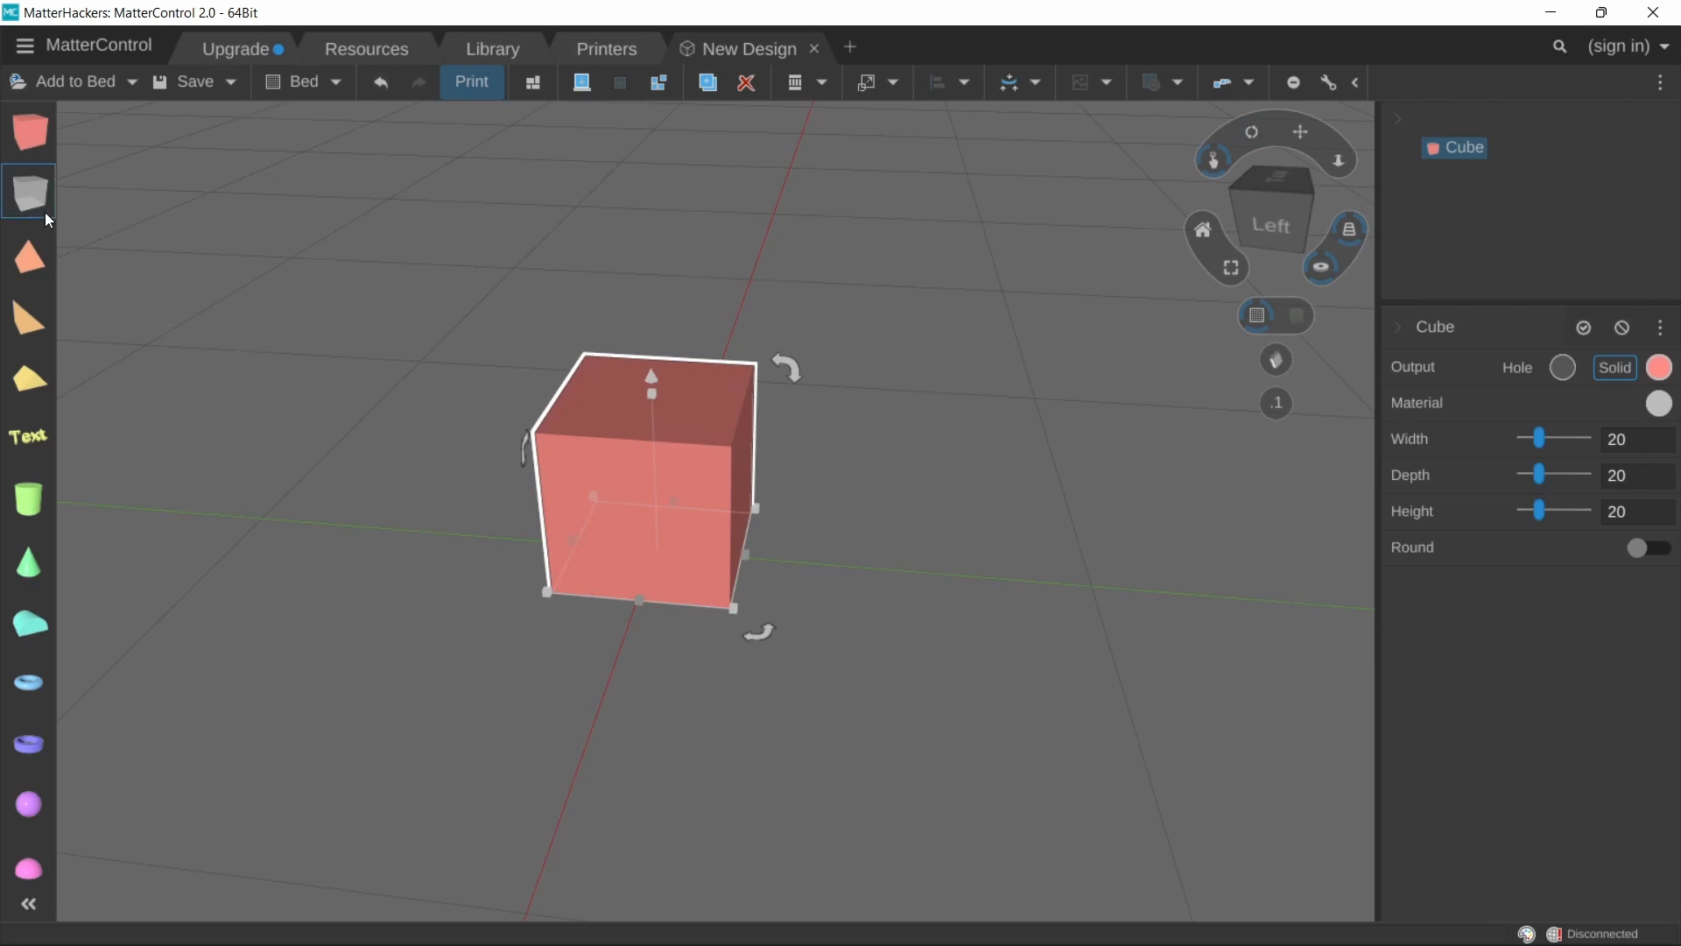
drag(33, 198, 949, 607)
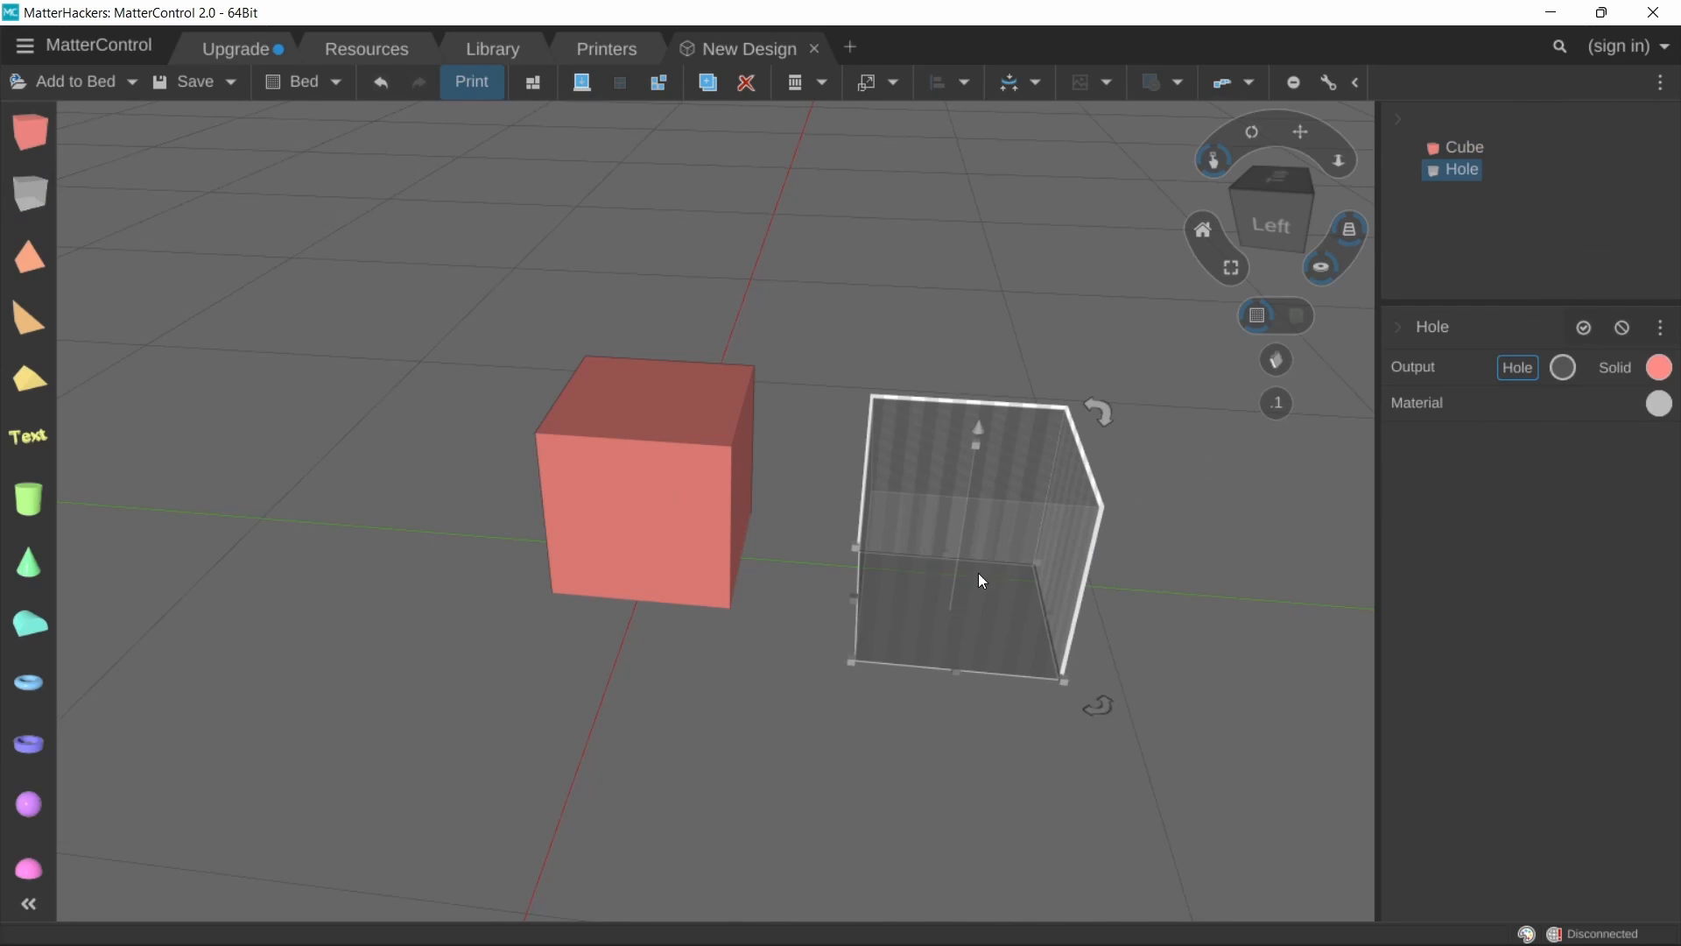
drag(979, 589, 876, 679)
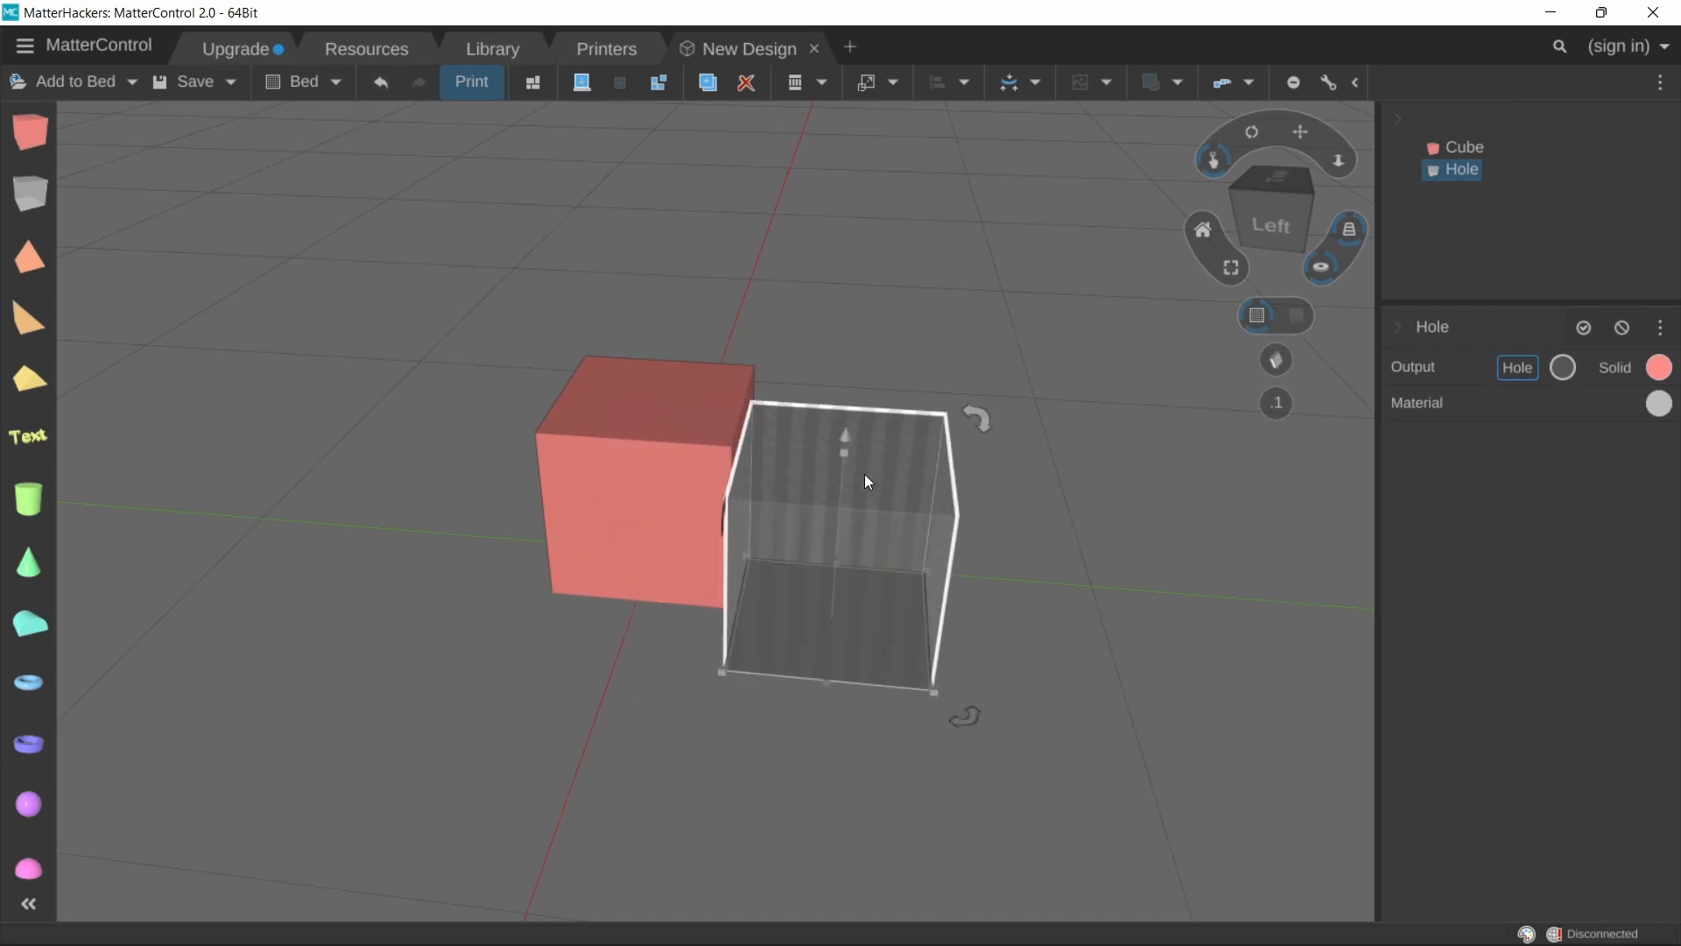
Step: Raise the hole cube about 9 mm and move it so it overlaps the solid cube's side
mouse_move(846, 437)
mouse_down()
mouse_move(847, 363)
mouse_move(842, 443)
mouse_move(758, 438)
mouse_move(949, 486)
mouse_up()
mouse_move(1117, 594)
right_down()
mouse_move(1106, 525)
mouse_move(916, 559)
right_up()
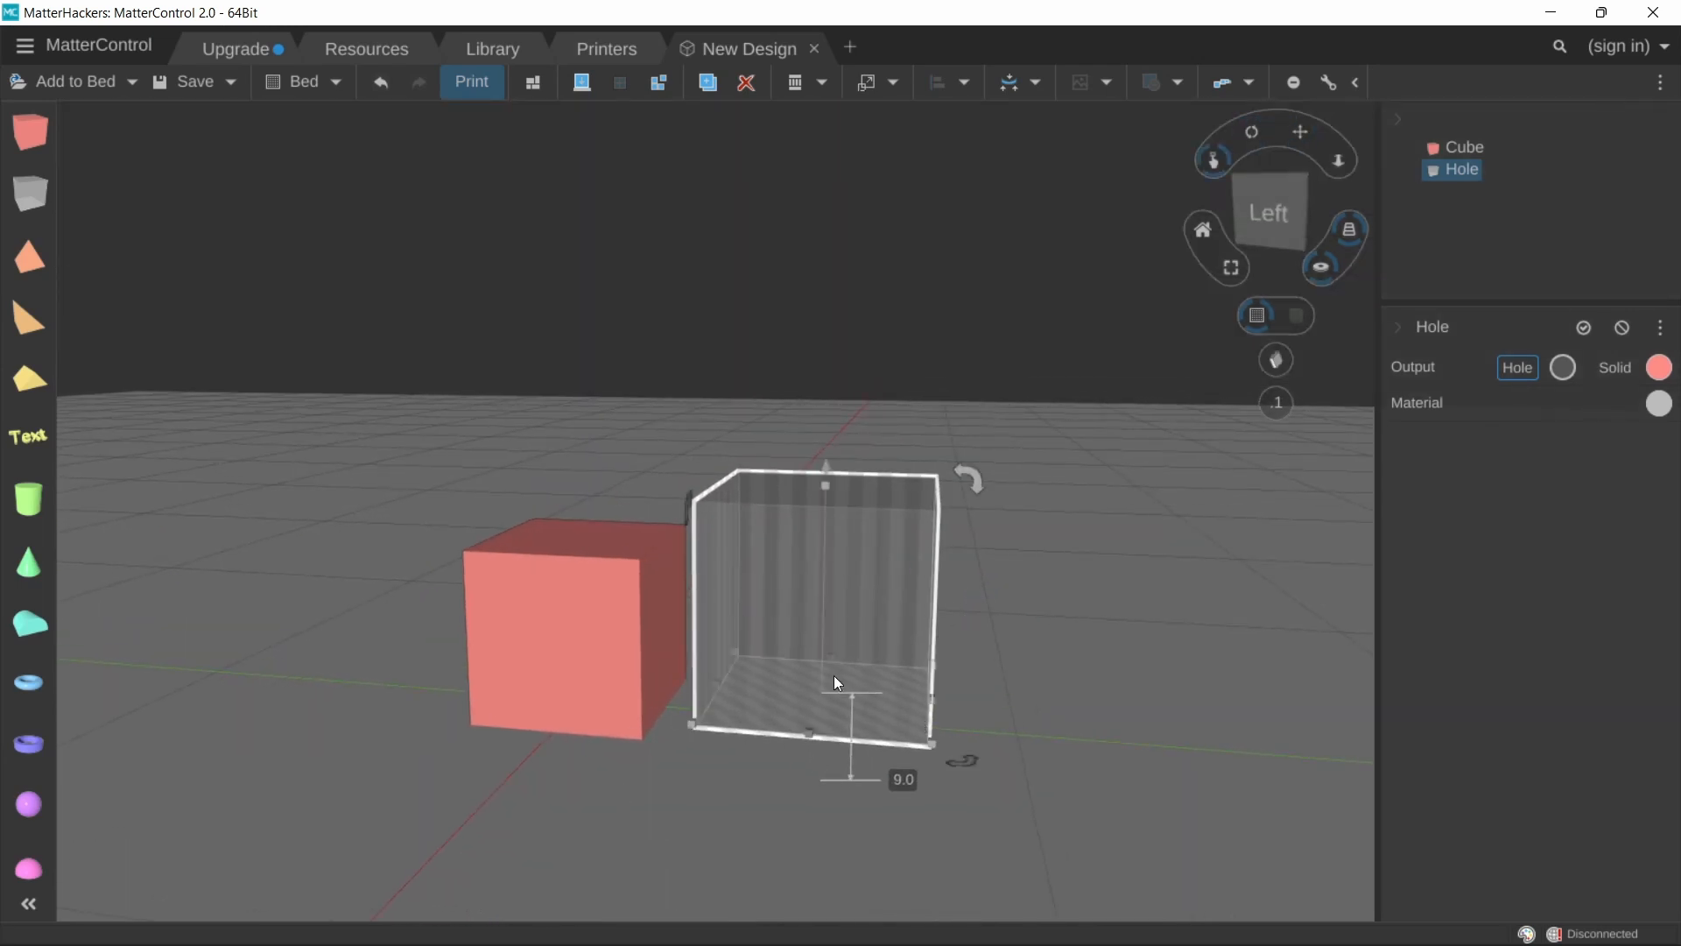
drag(838, 669, 601, 629)
mouse_move(726, 601)
right_down()
mouse_move(810, 600)
mouse_move(868, 644)
mouse_move(869, 624)
right_up()
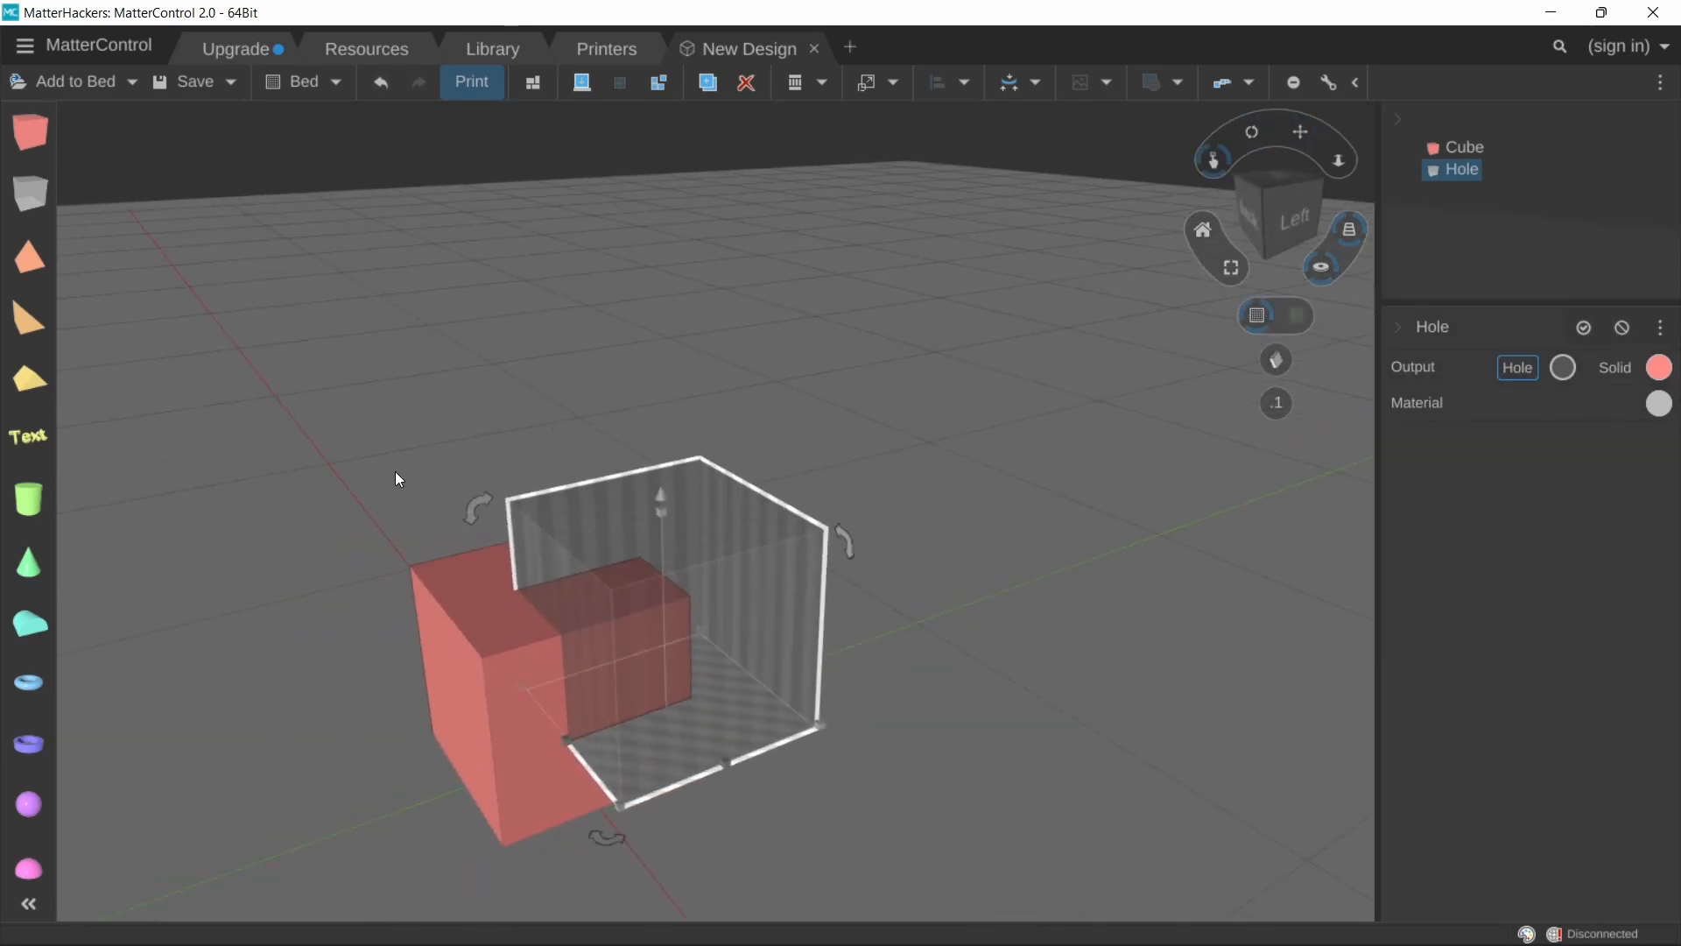
Step: Select the cube and the hole together and Combine them
drag(397, 478, 697, 740)
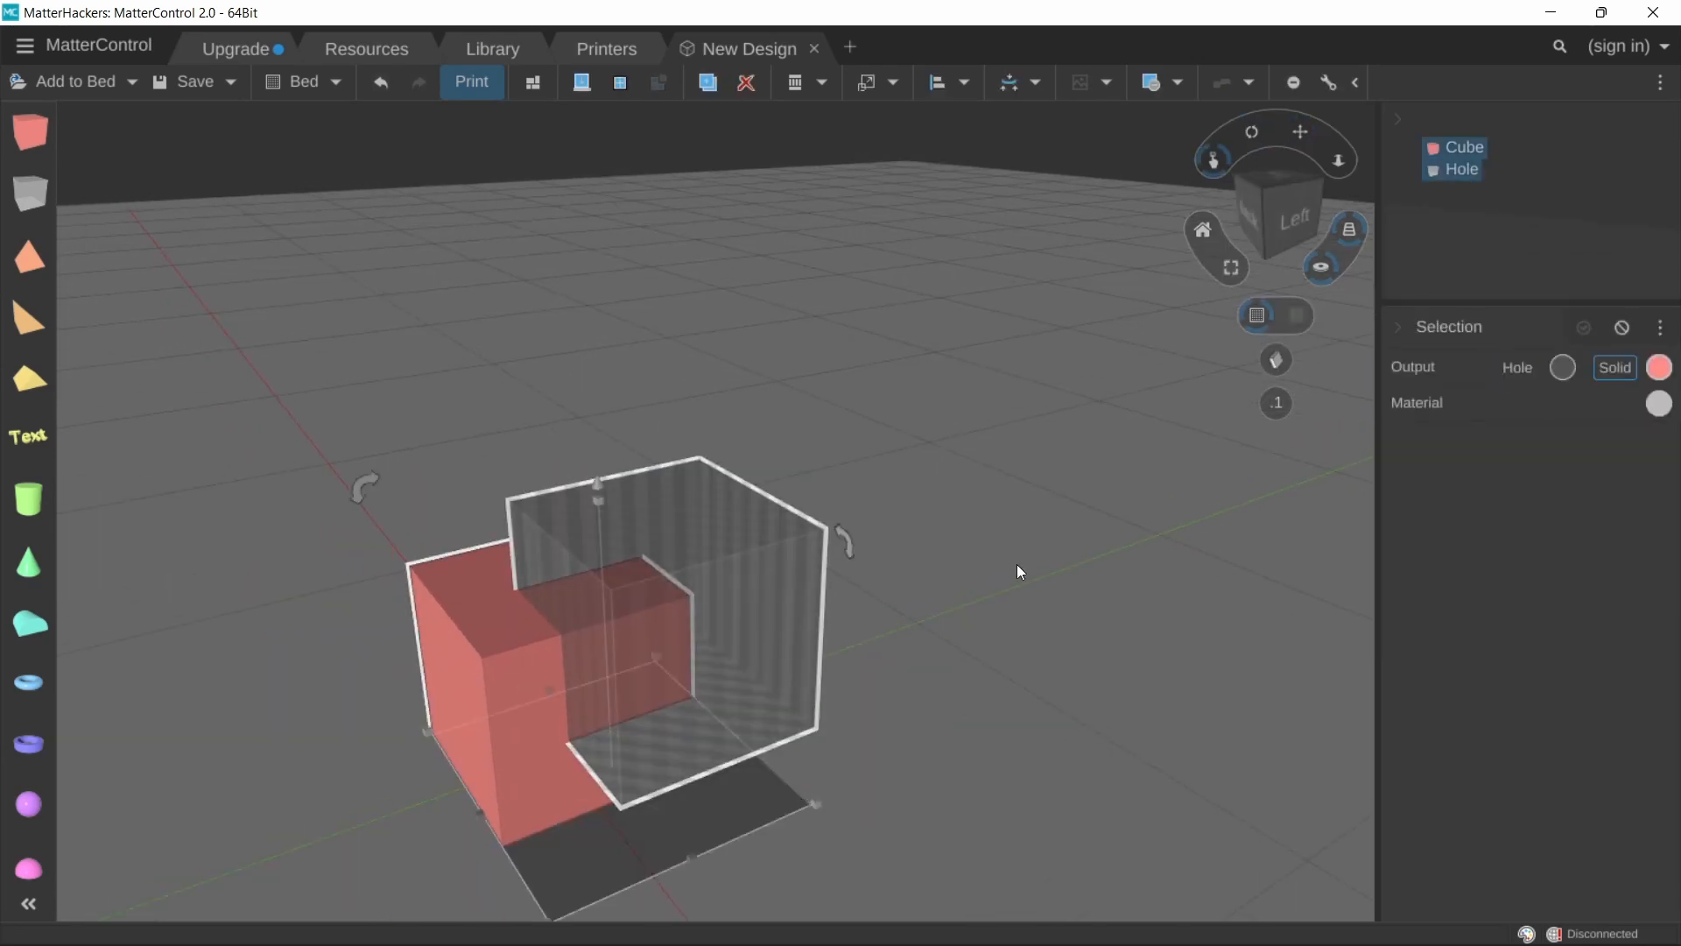
click(1178, 82)
click(1187, 118)
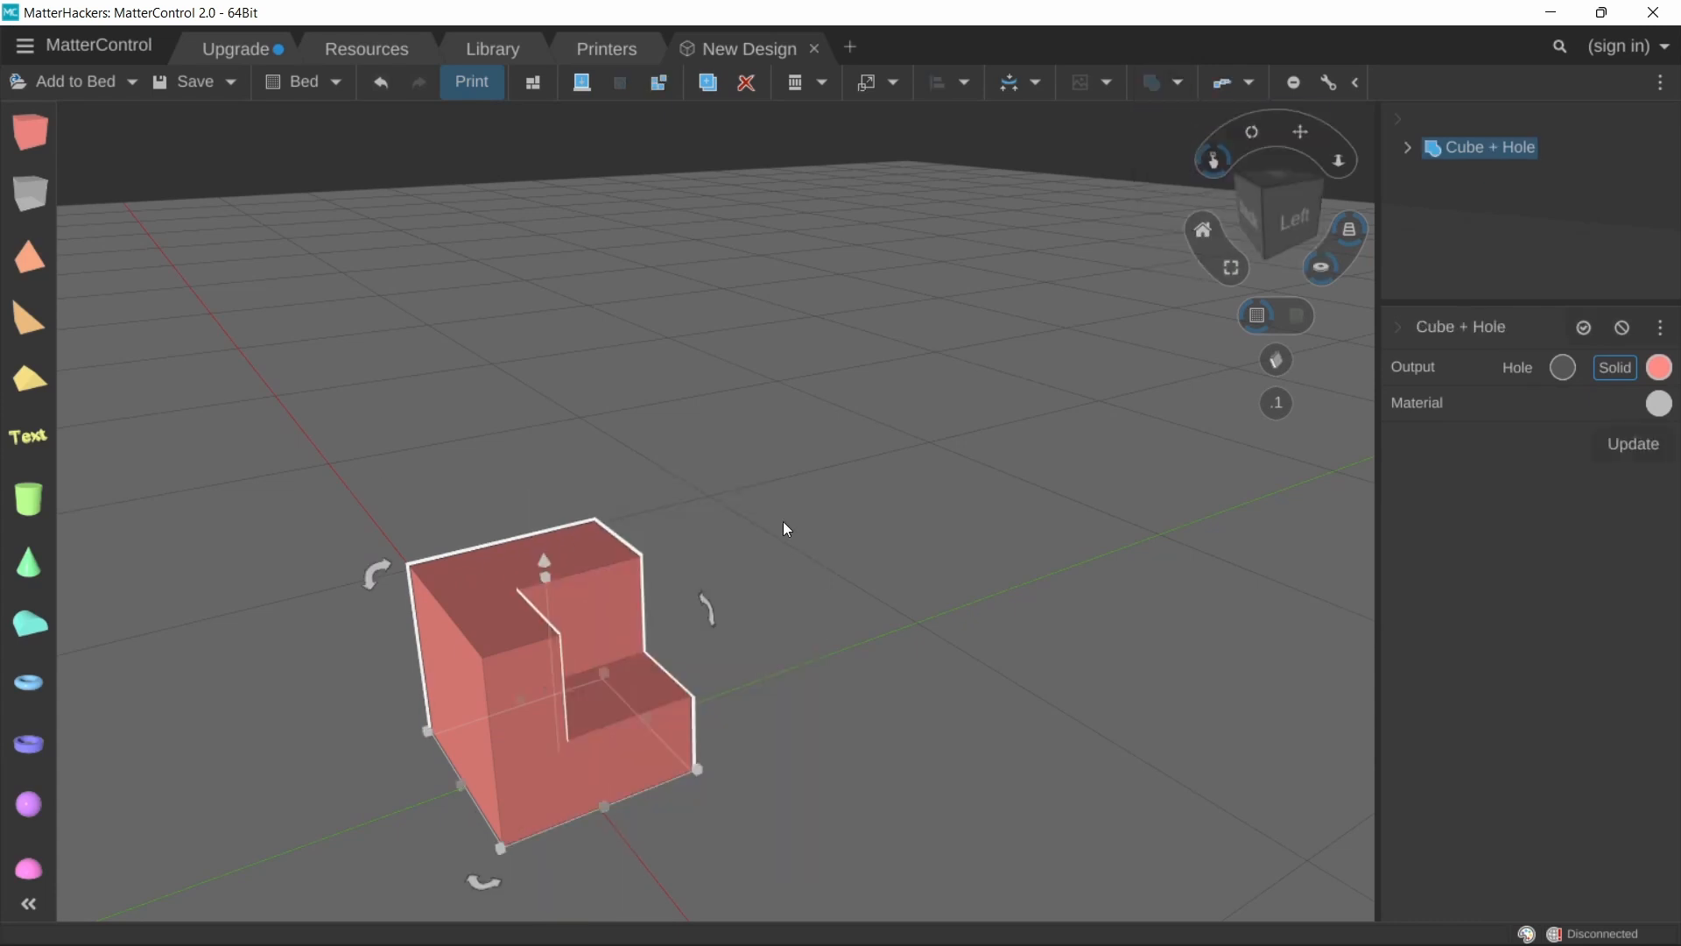
Step: Undo the last small move and delete the combined cube-and-hole object
right_drag(726, 549, 565, 627)
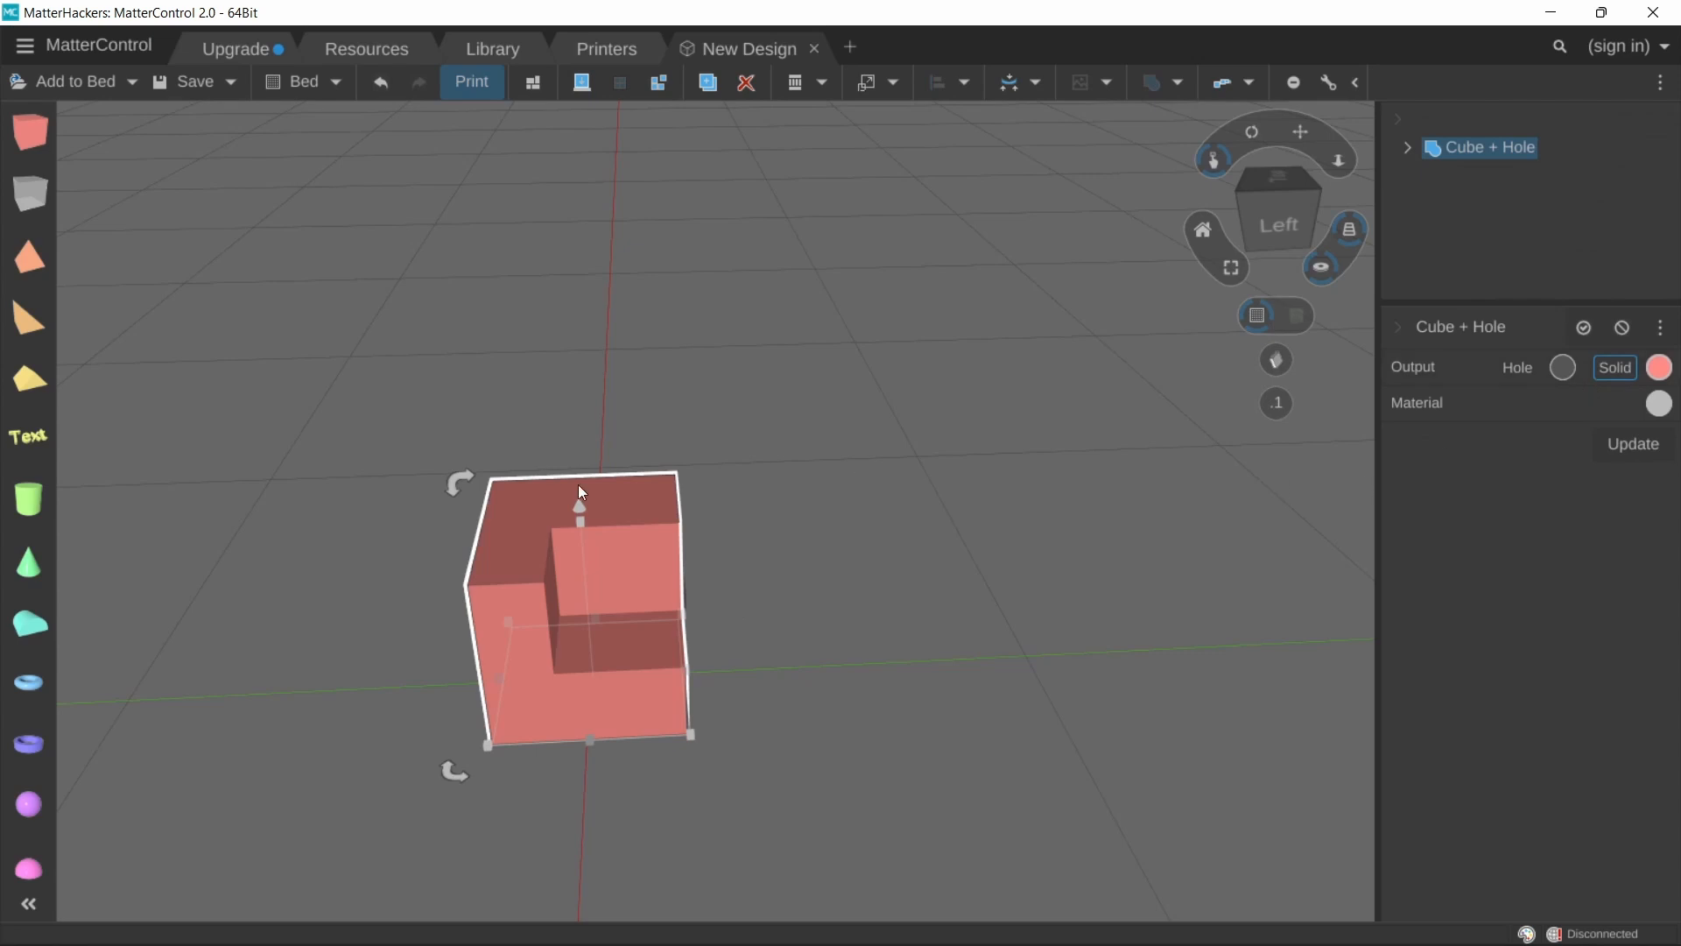
drag(578, 487, 572, 481)
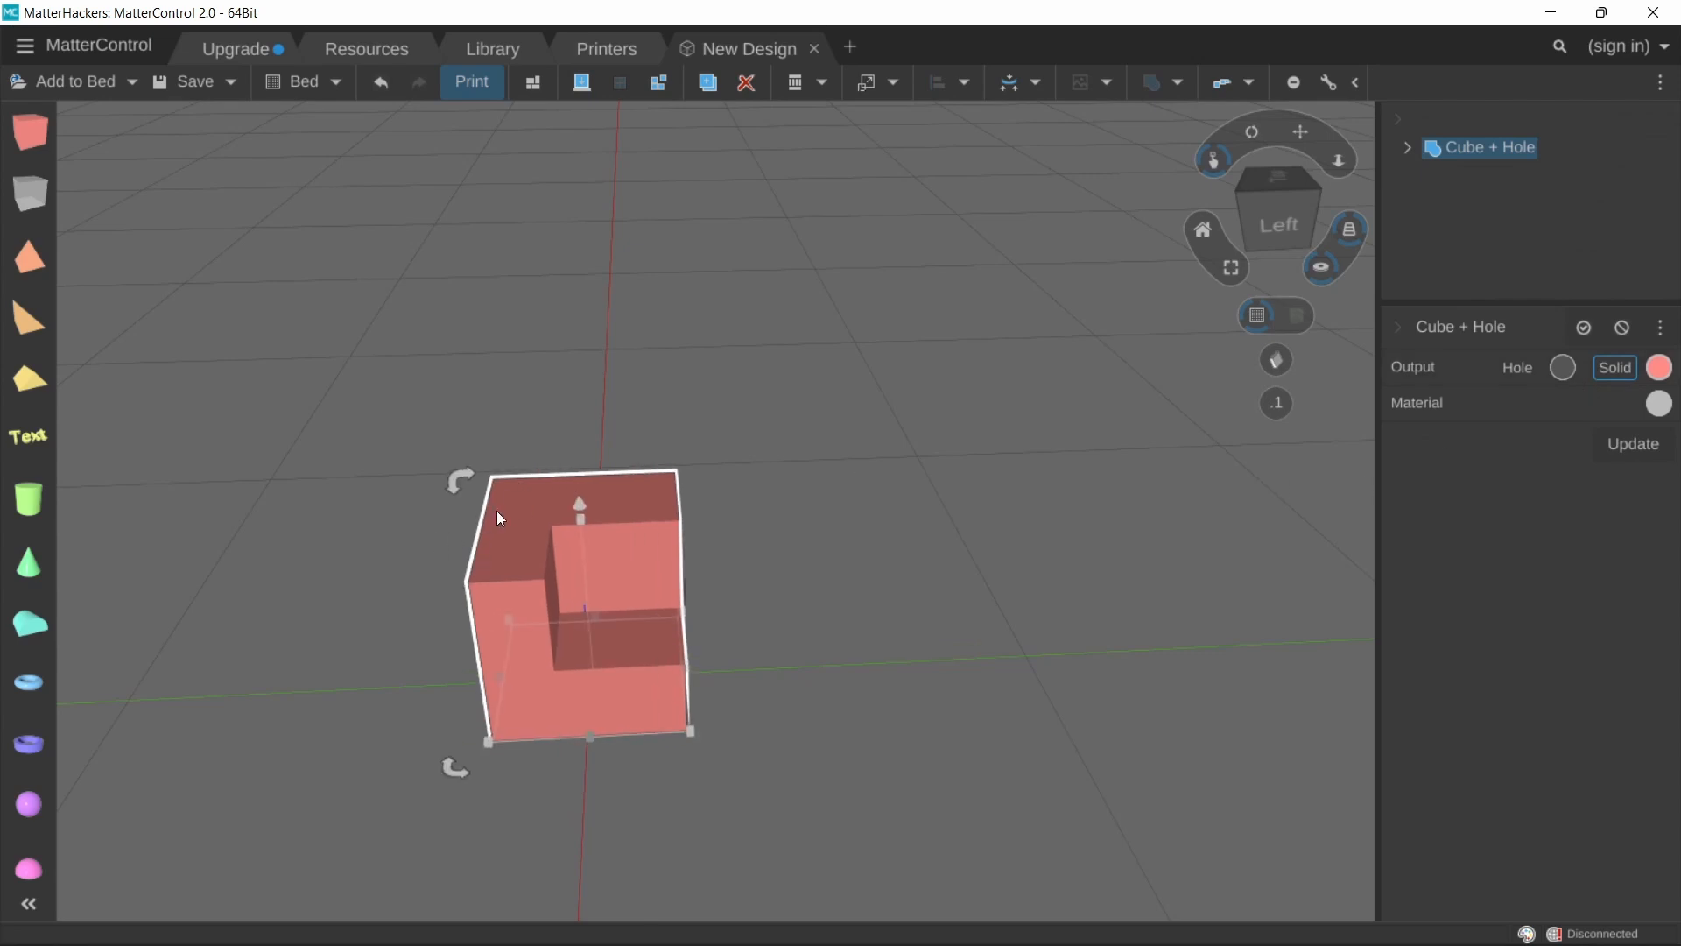
key(ctrl+z)
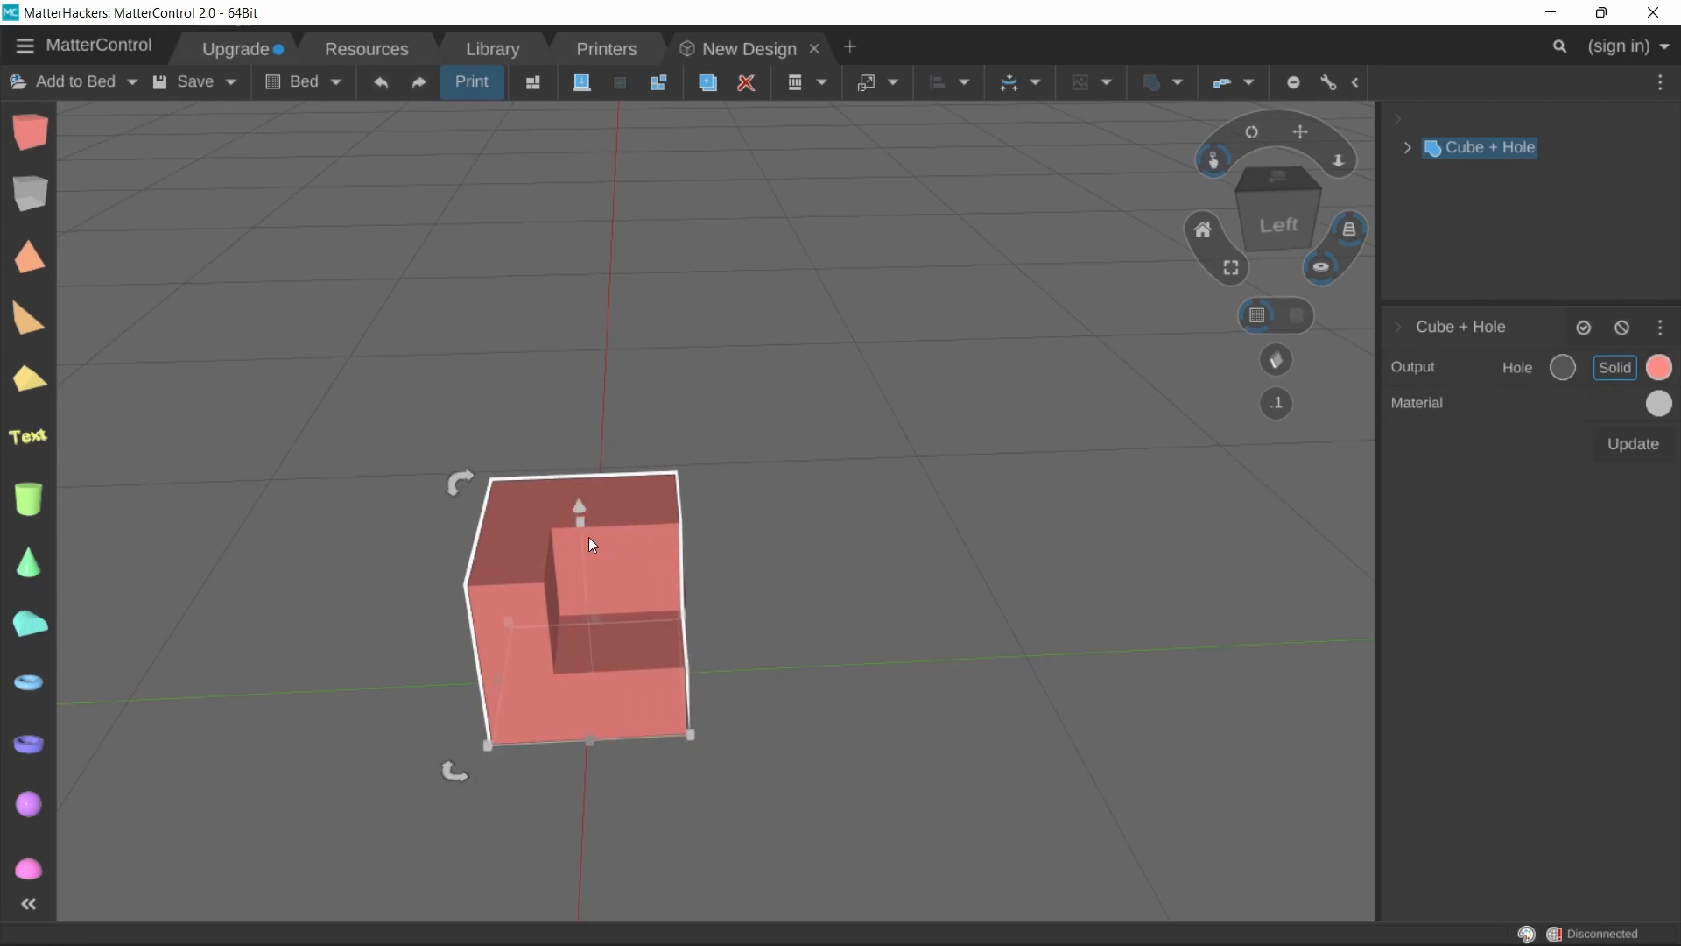
key(Delete)
Step: Add a new solid cube to the bed, removing the extra hole cube placed beside it
drag(43, 134, 623, 596)
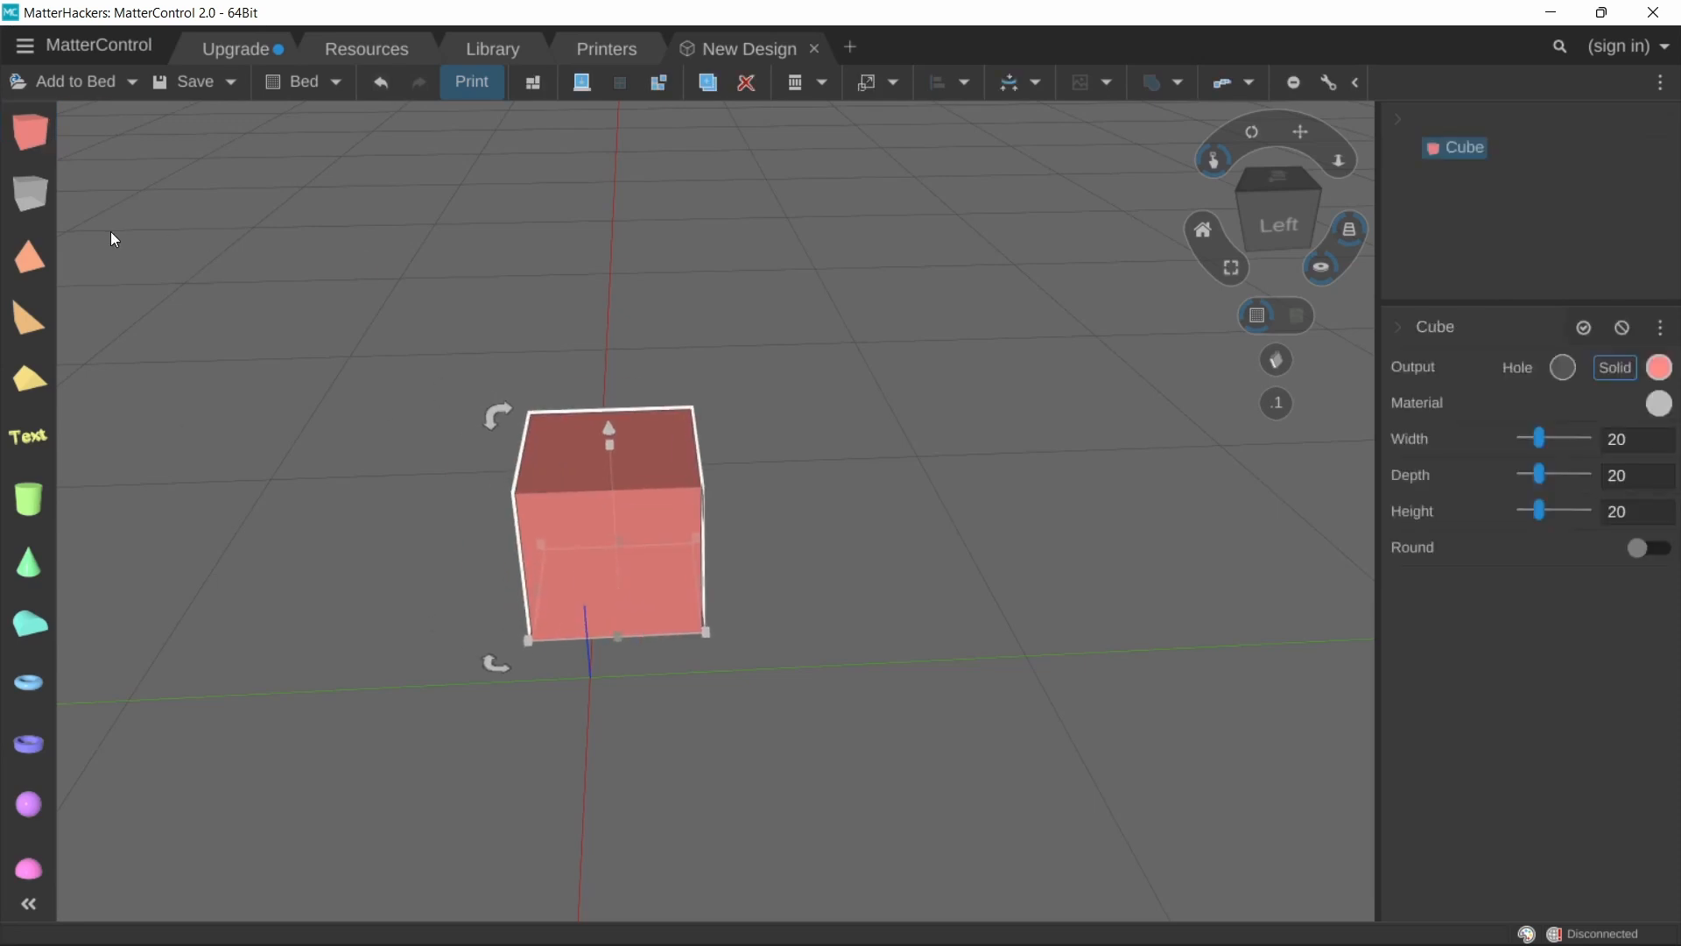
drag(30, 193, 1009, 578)
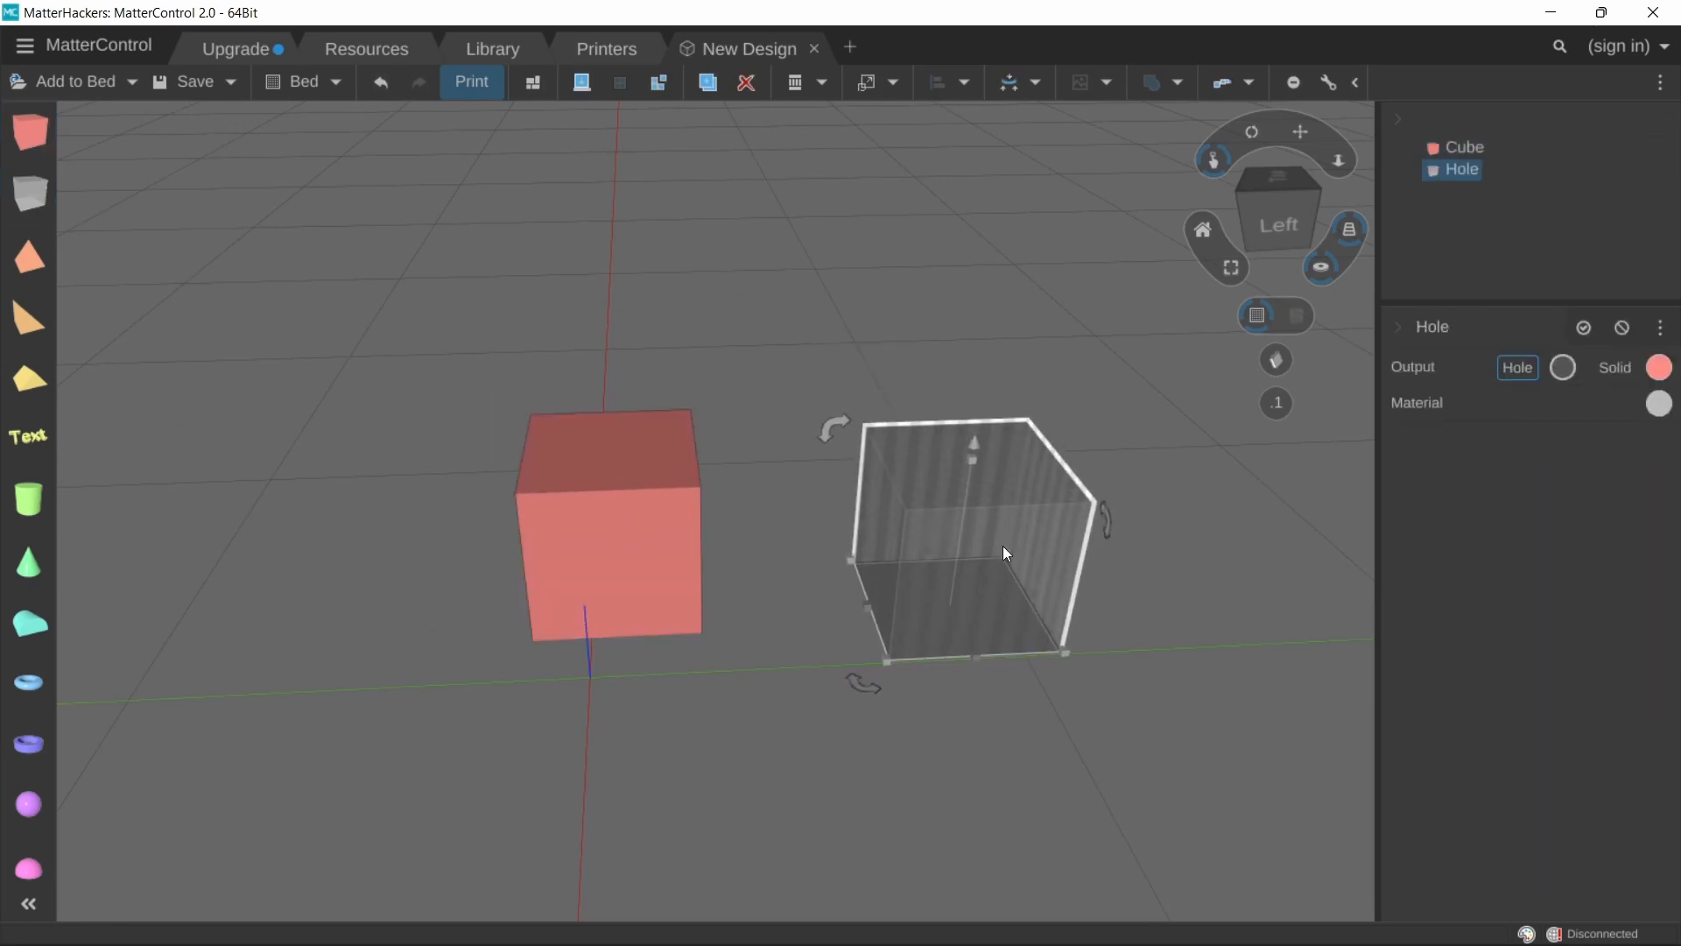
key(Delete)
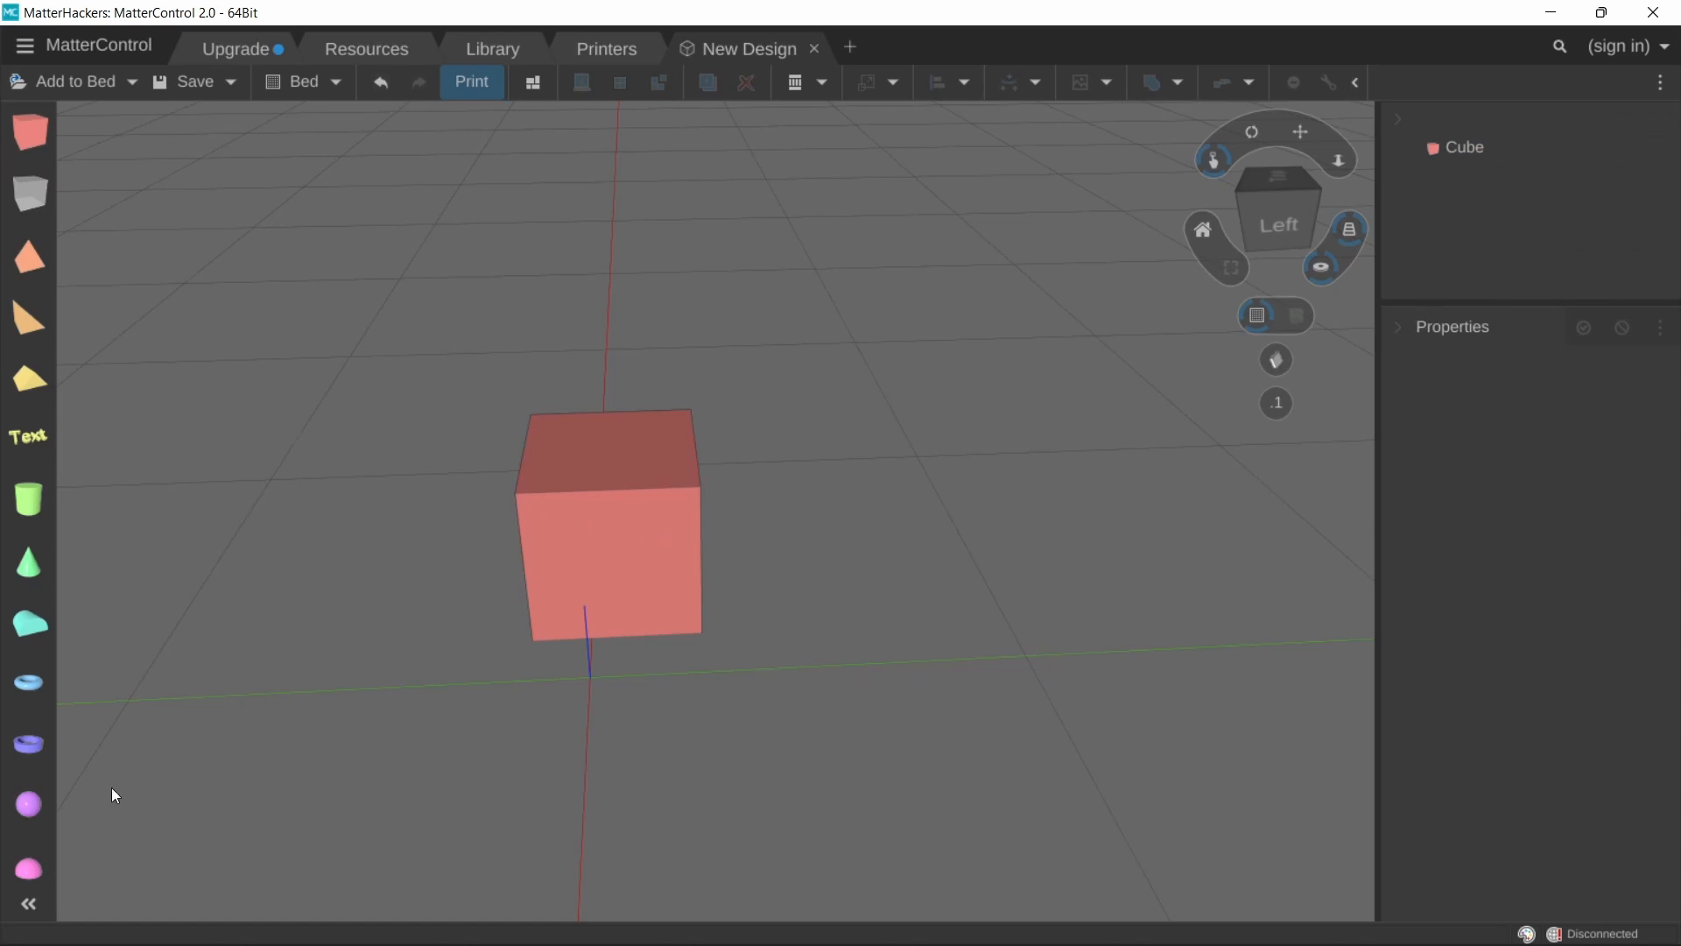
Step: Add a sphere, set its output to Hole, and place it over the cube's top edge about 11.7 mm up
drag(43, 799, 842, 673)
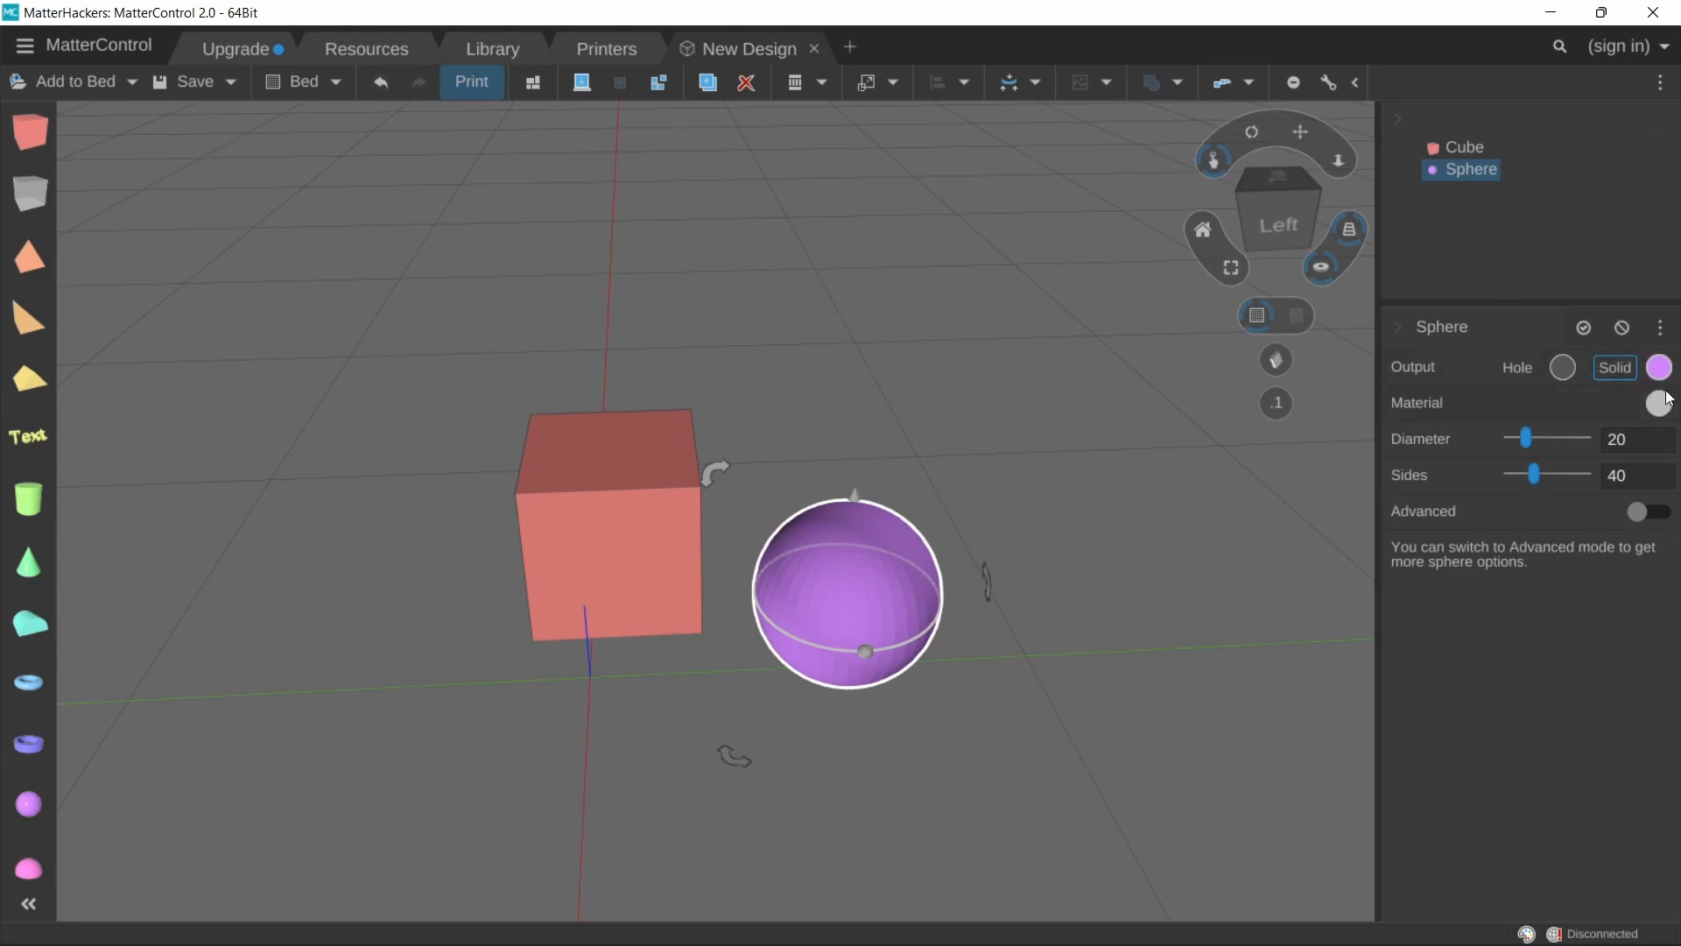
click(1566, 366)
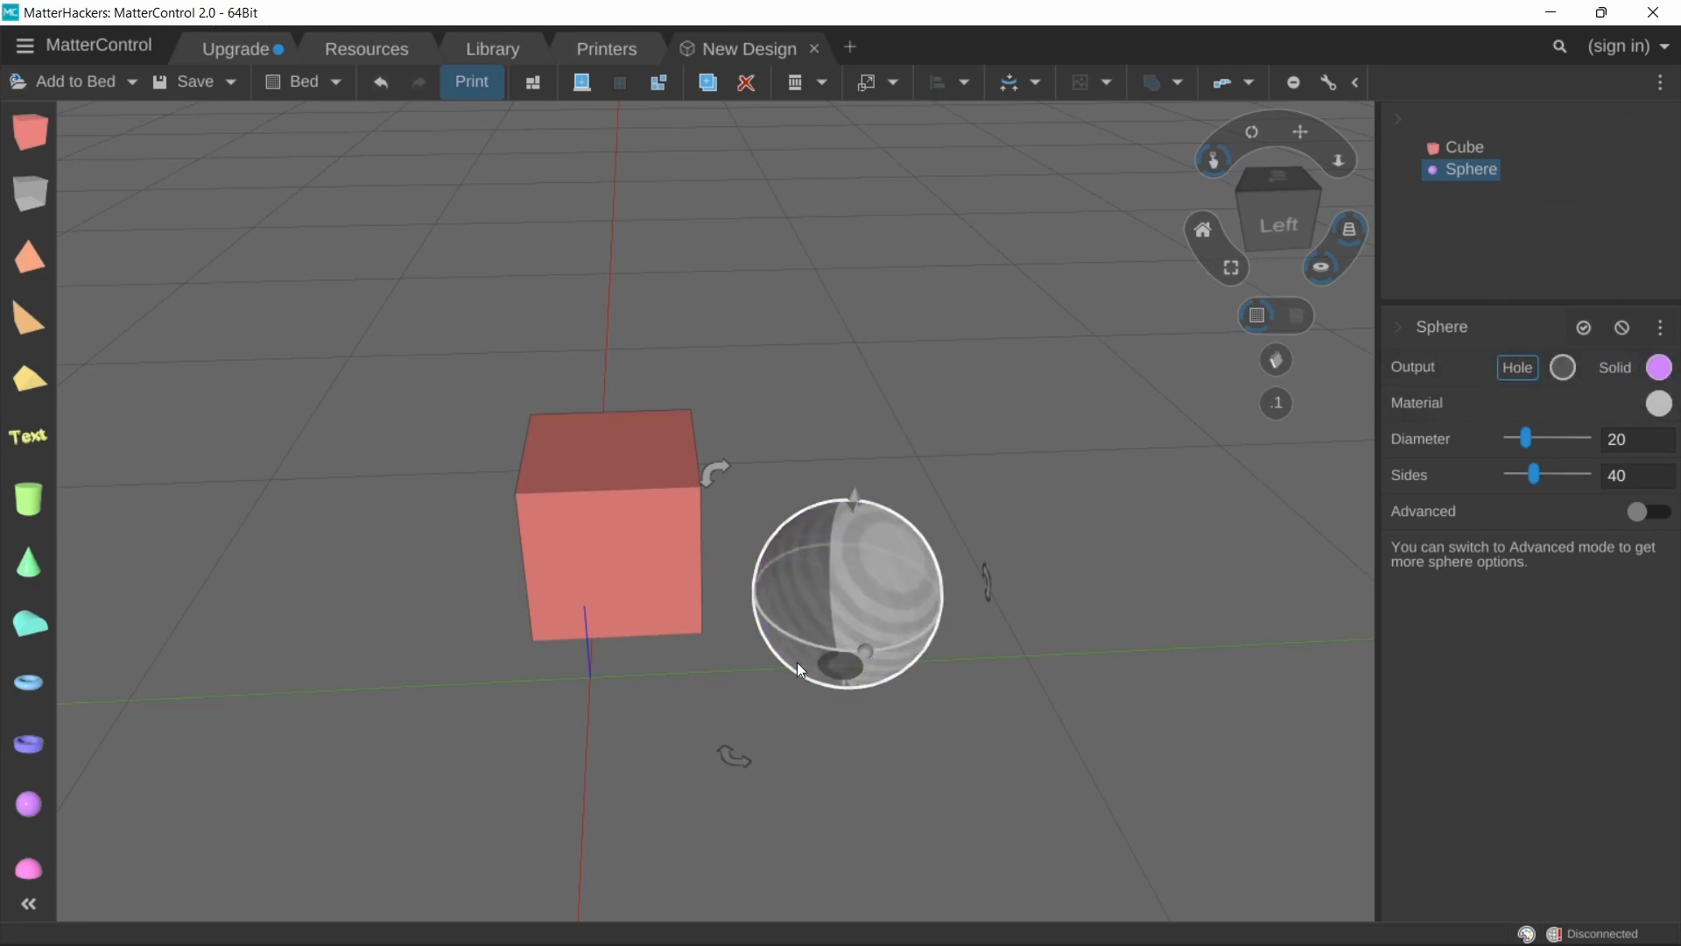
drag(823, 627, 661, 489)
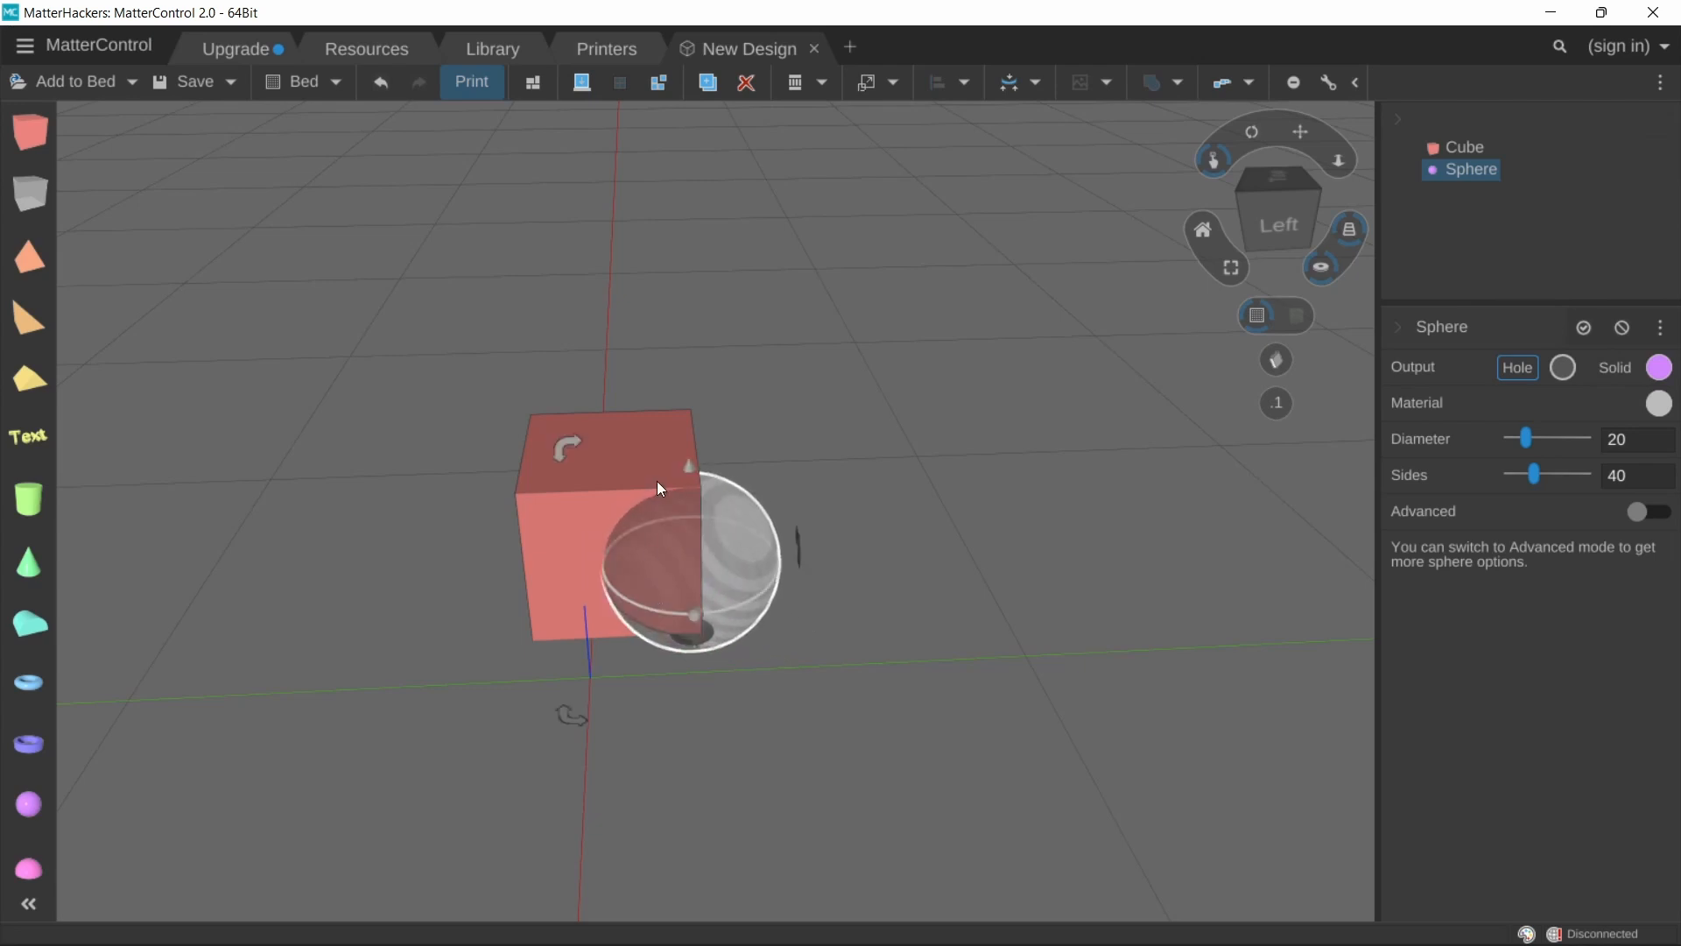
drag(682, 434, 670, 350)
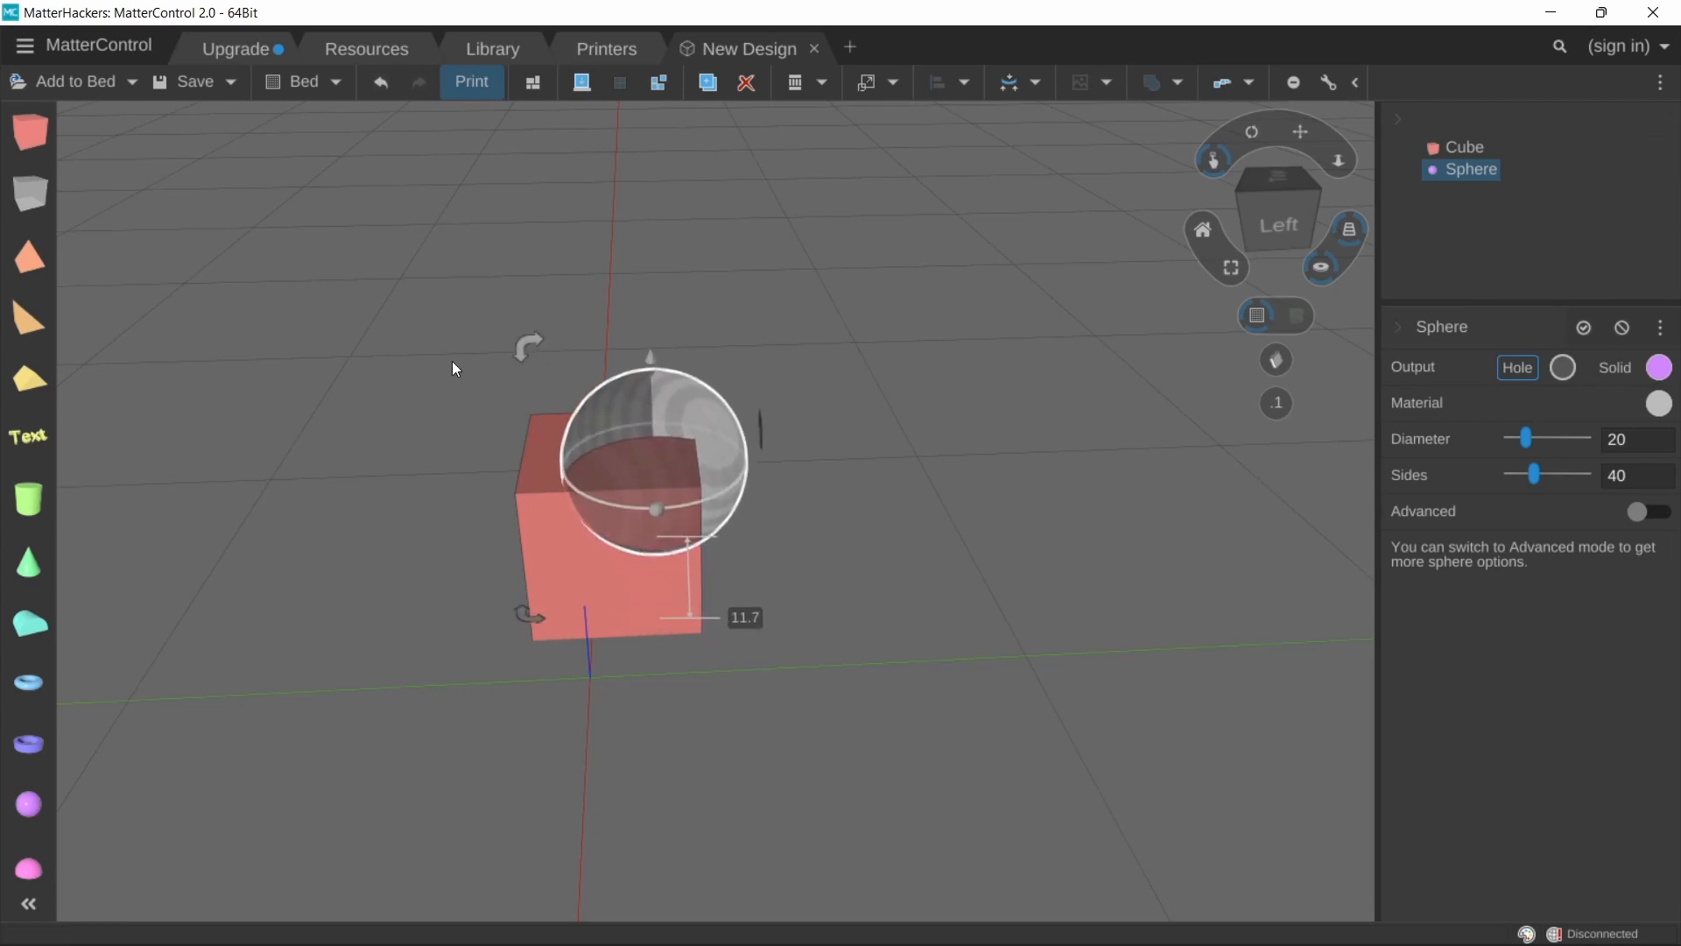
Step: Select the cube and the sphere hole together and Combine them
drag(452, 354, 916, 716)
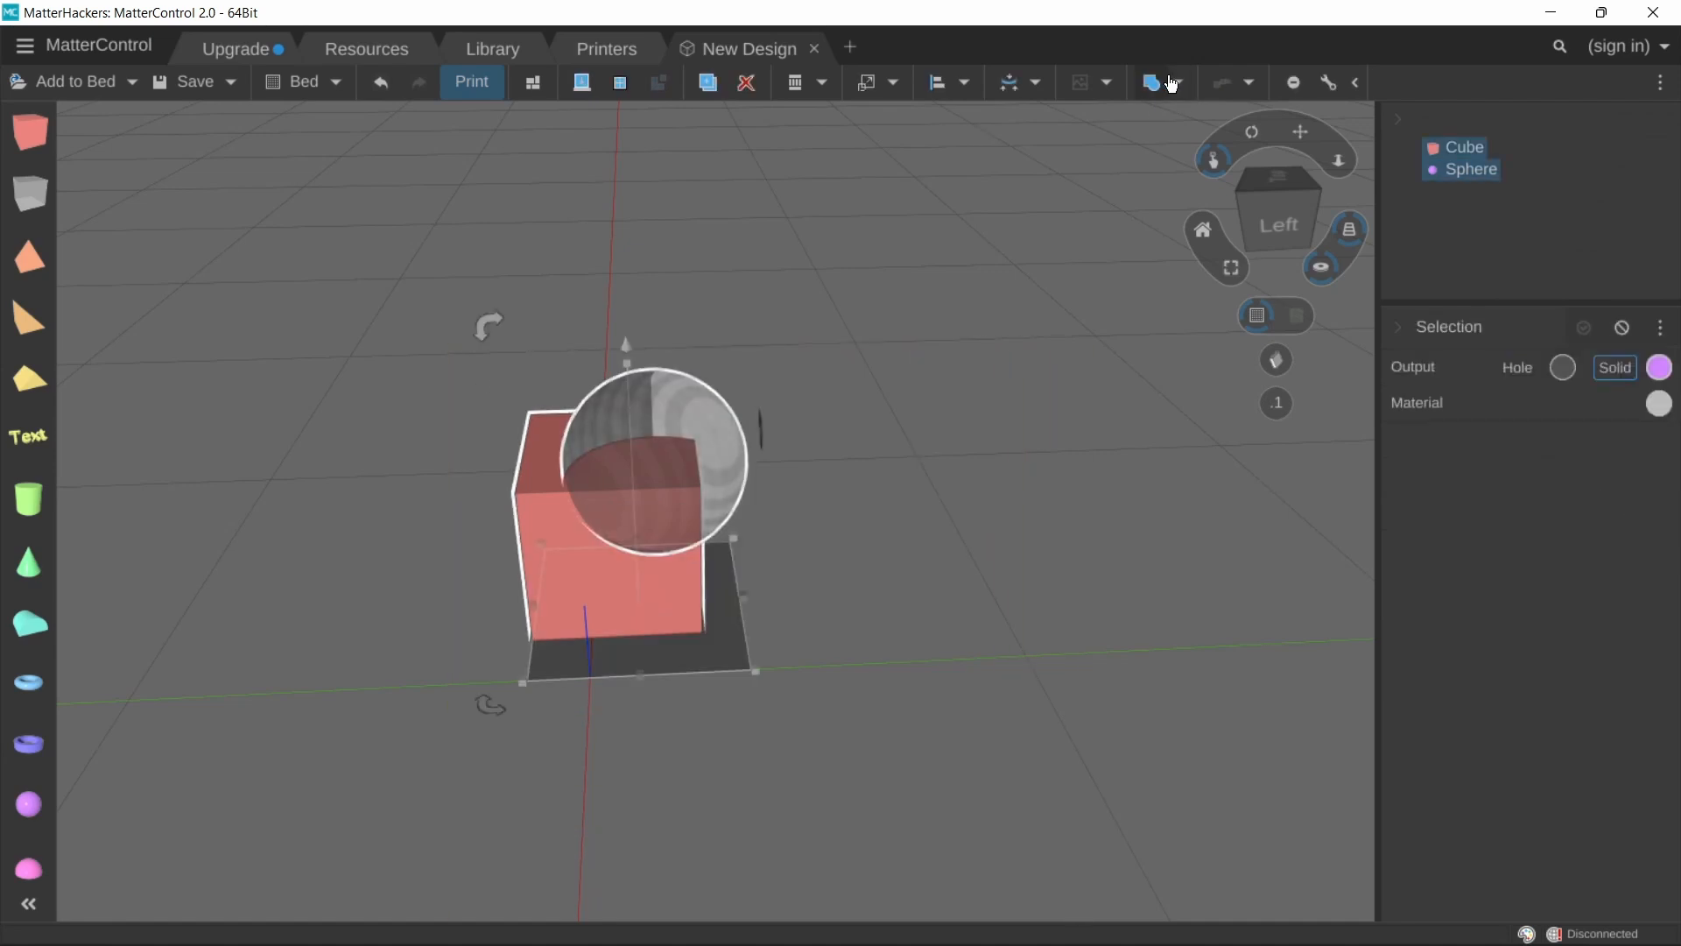
click(1157, 80)
right_drag(592, 522, 674, 485)
scroll(565, 501, up, 3)
scroll(713, 744, down, 3)
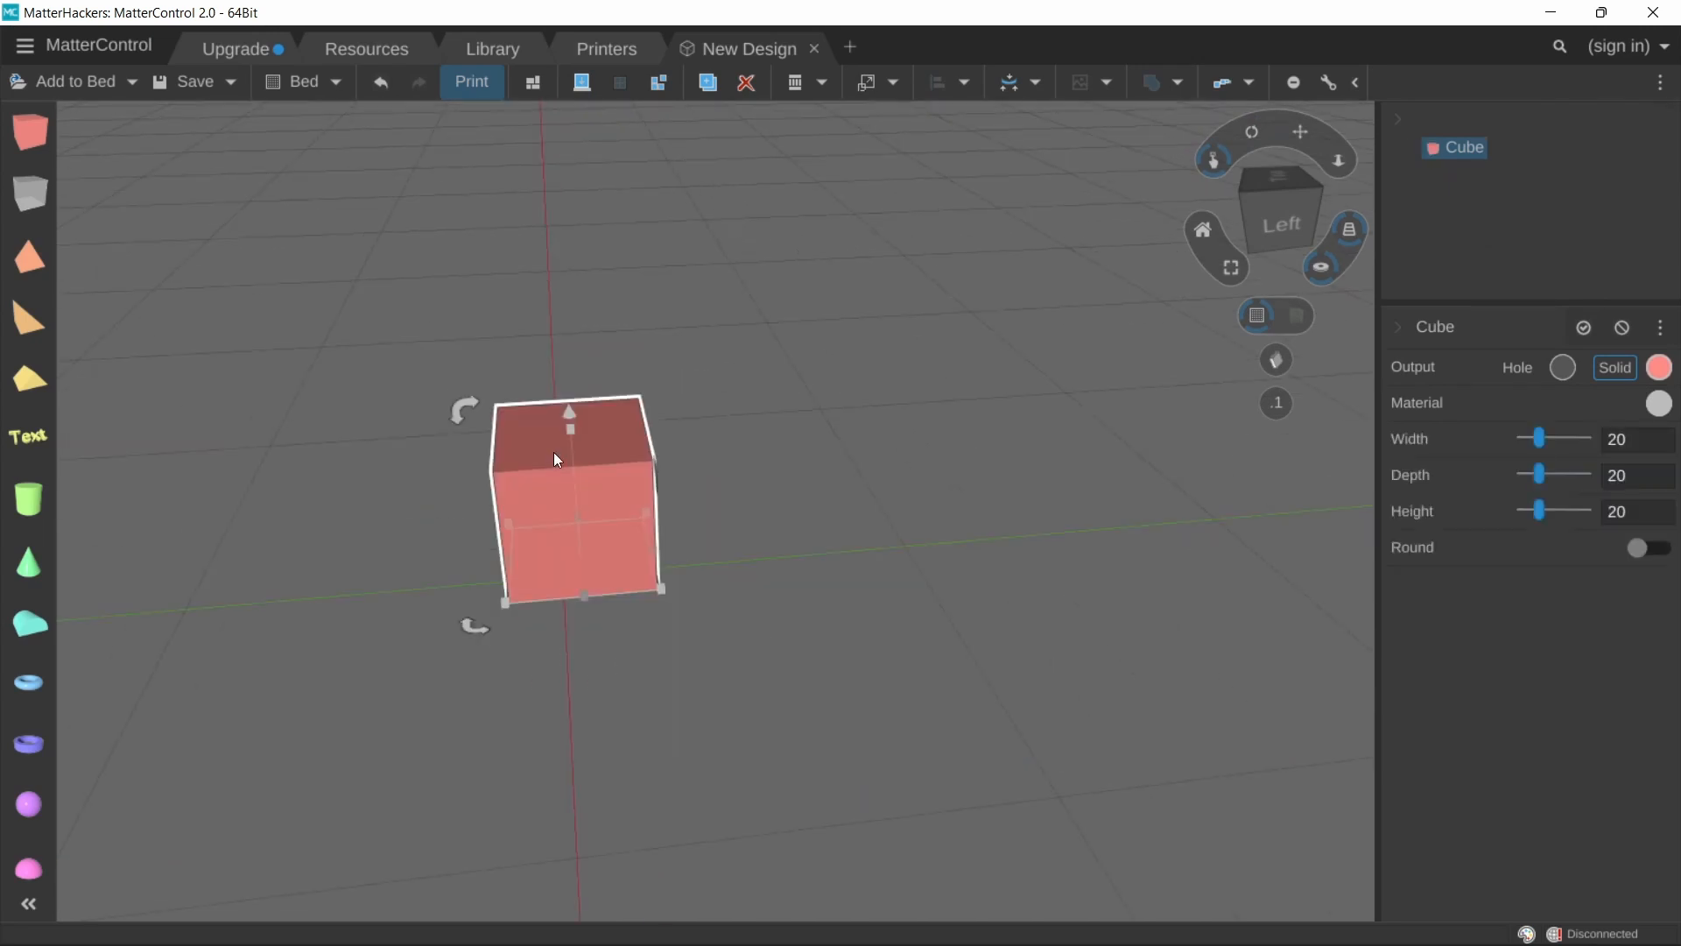
Step: Select the remaining cube and delete it to clear the bed
drag(554, 452, 603, 465)
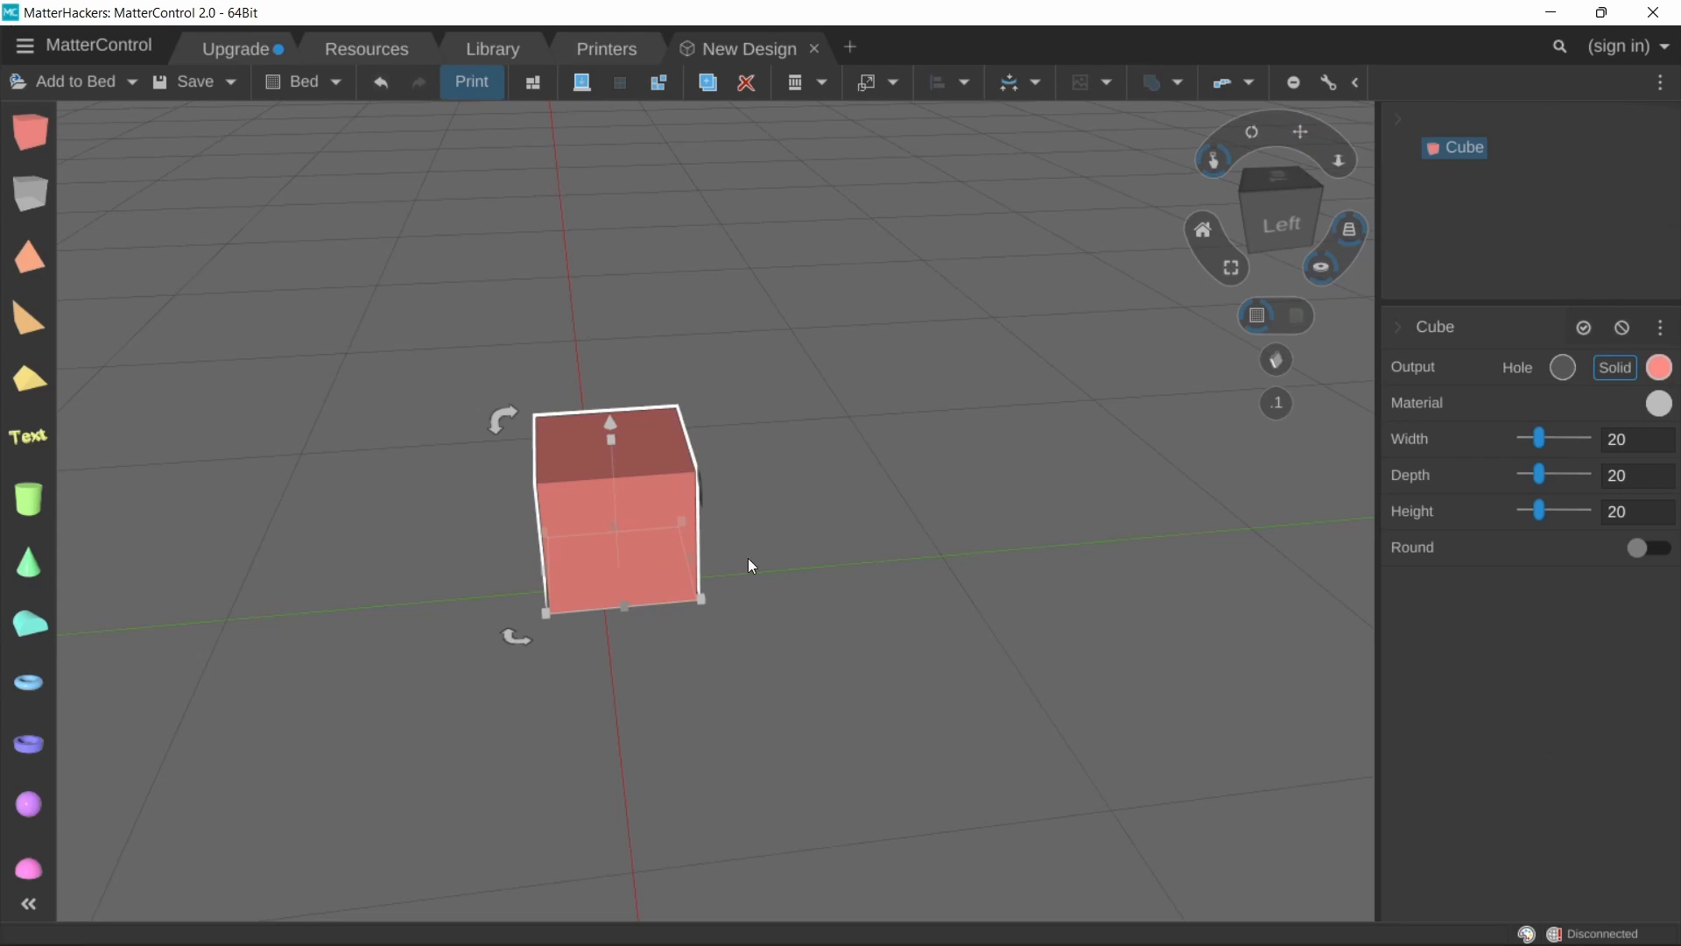
click(639, 554)
key(Delete)
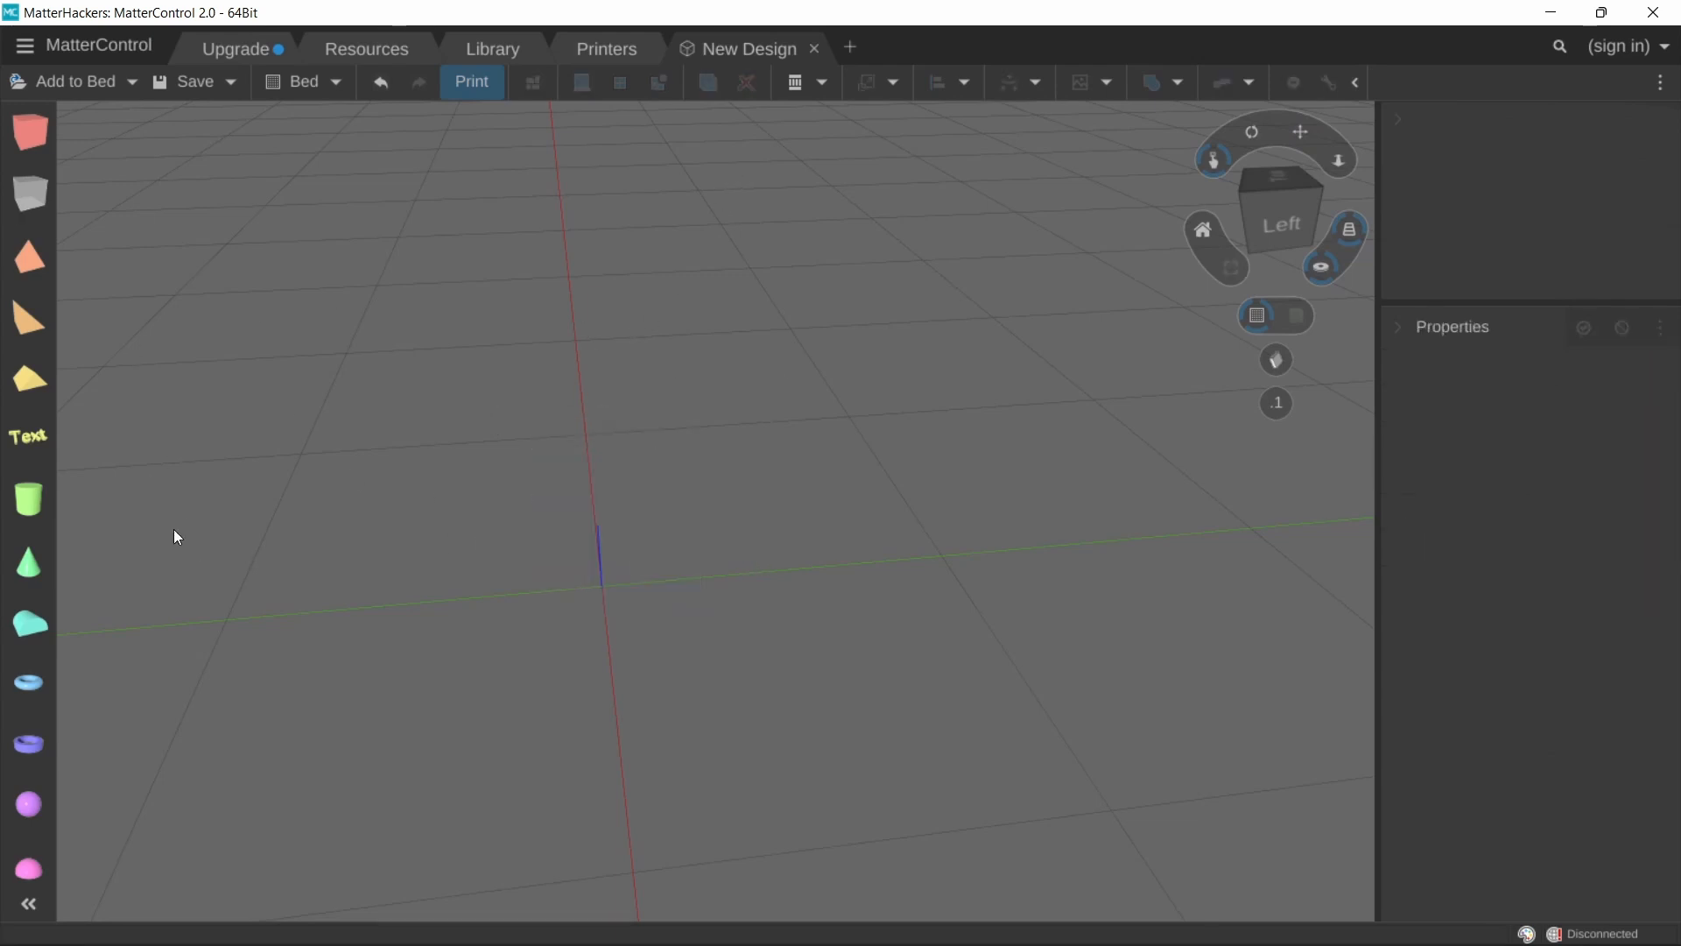
Step: Add two cylinders of 40 mm diameter and 4 mm height and place them partly overlapping
drag(28, 499, 529, 634)
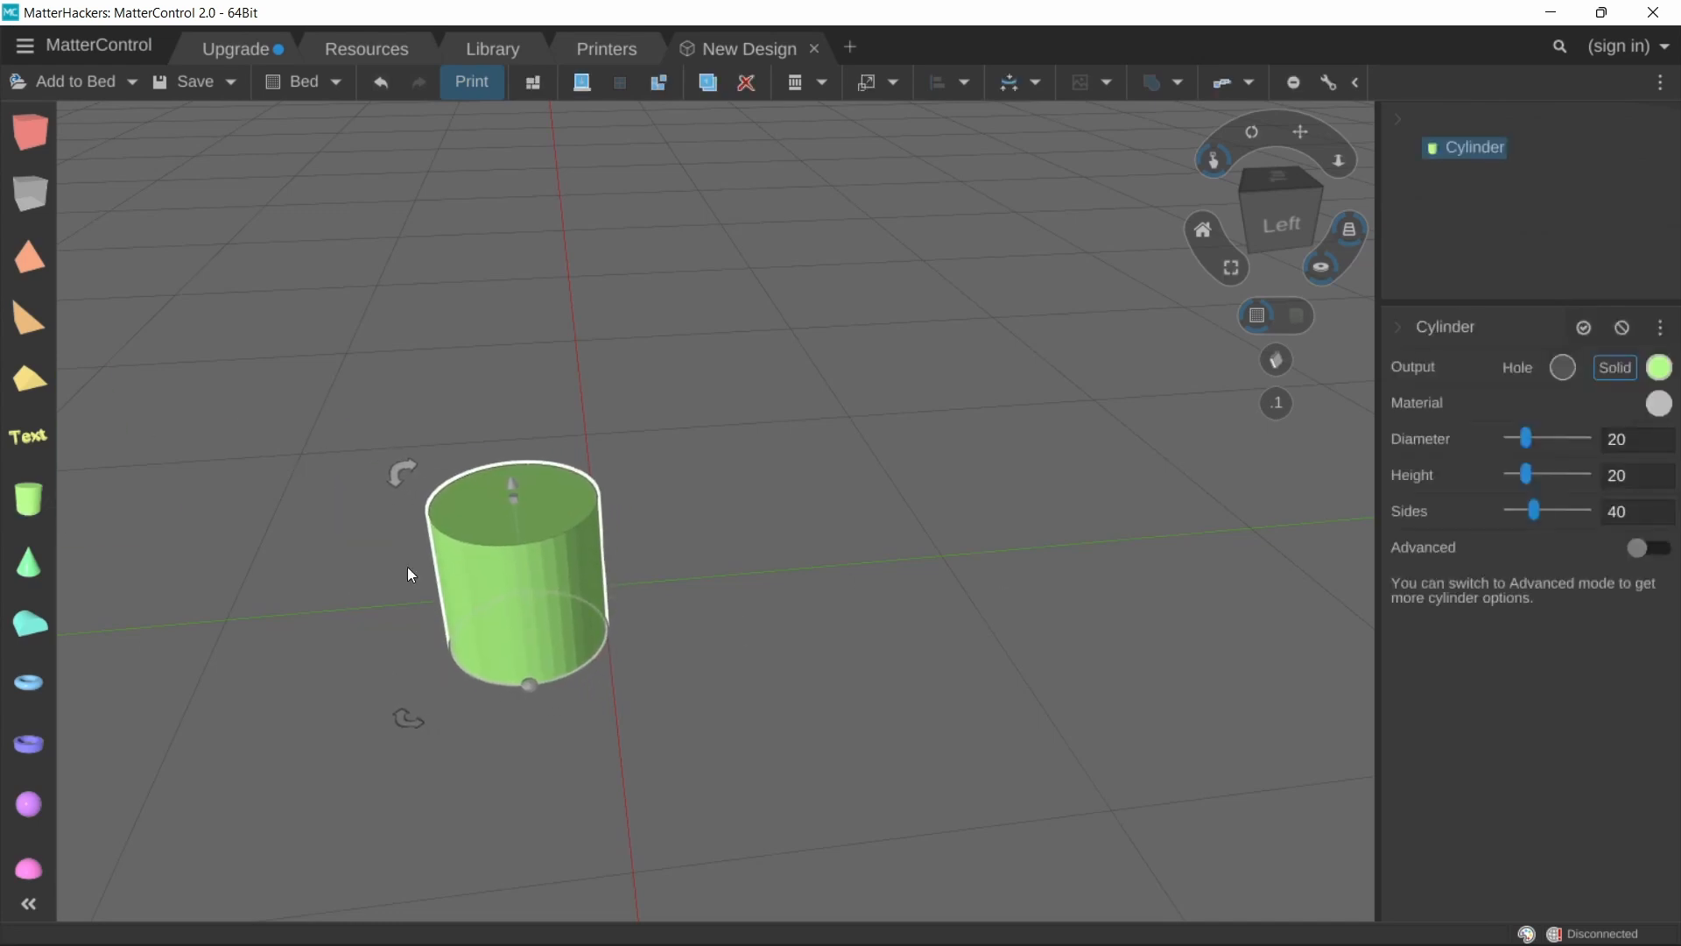
click(1187, 91)
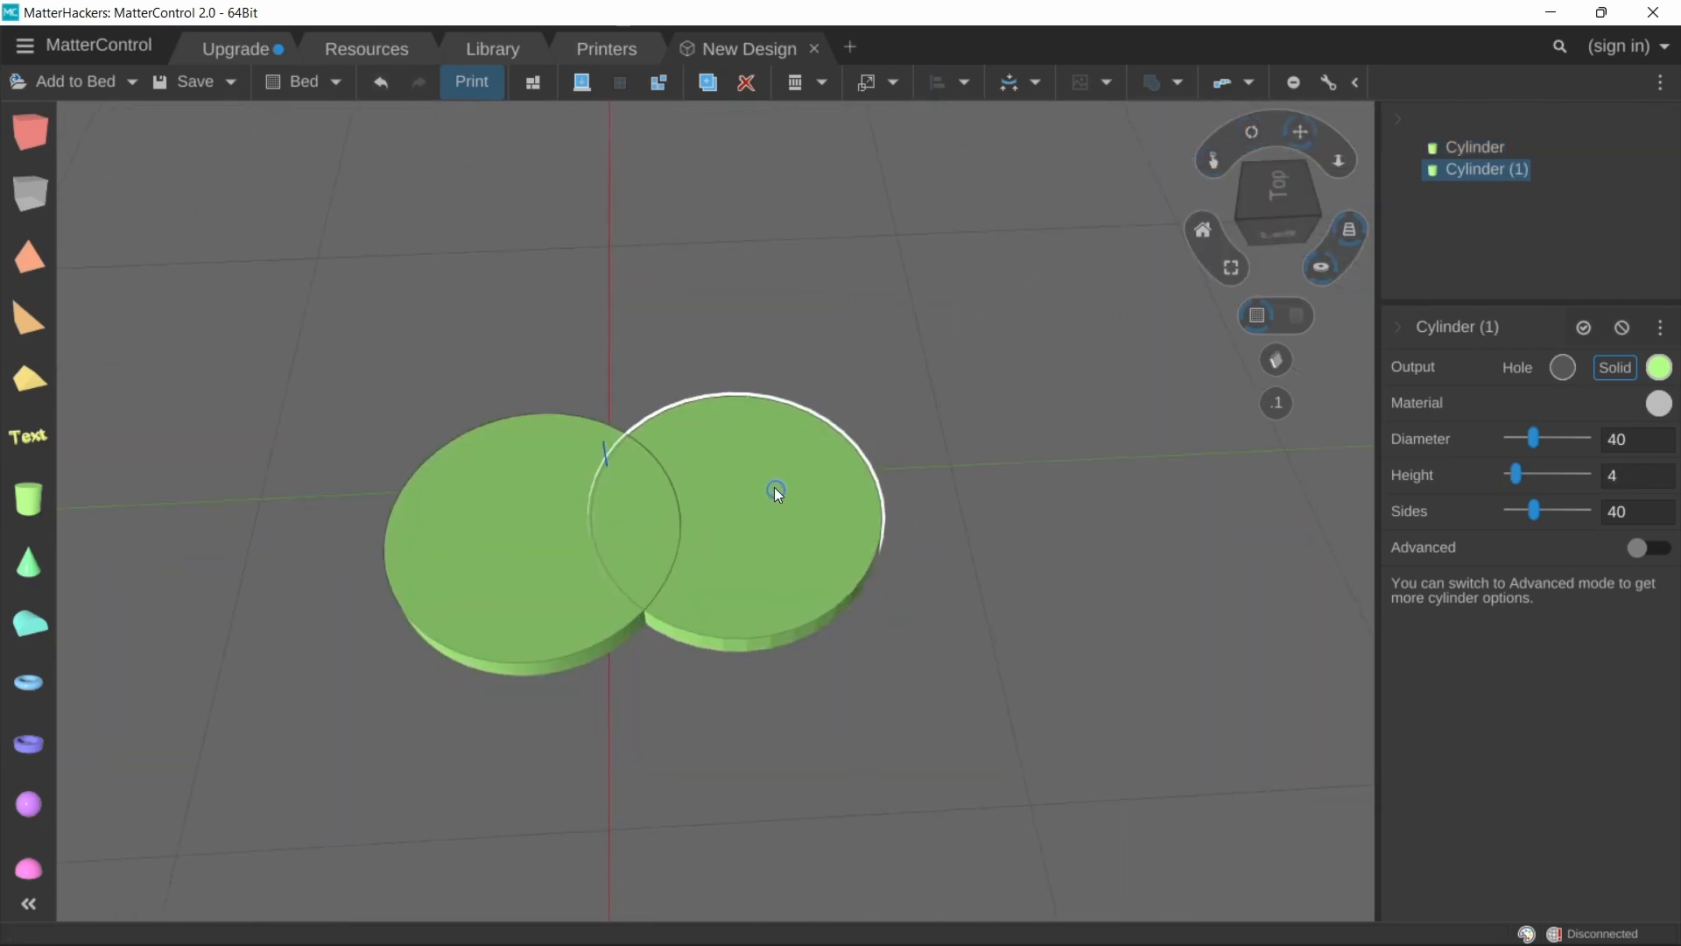
middle_drag(774, 488, 853, 573)
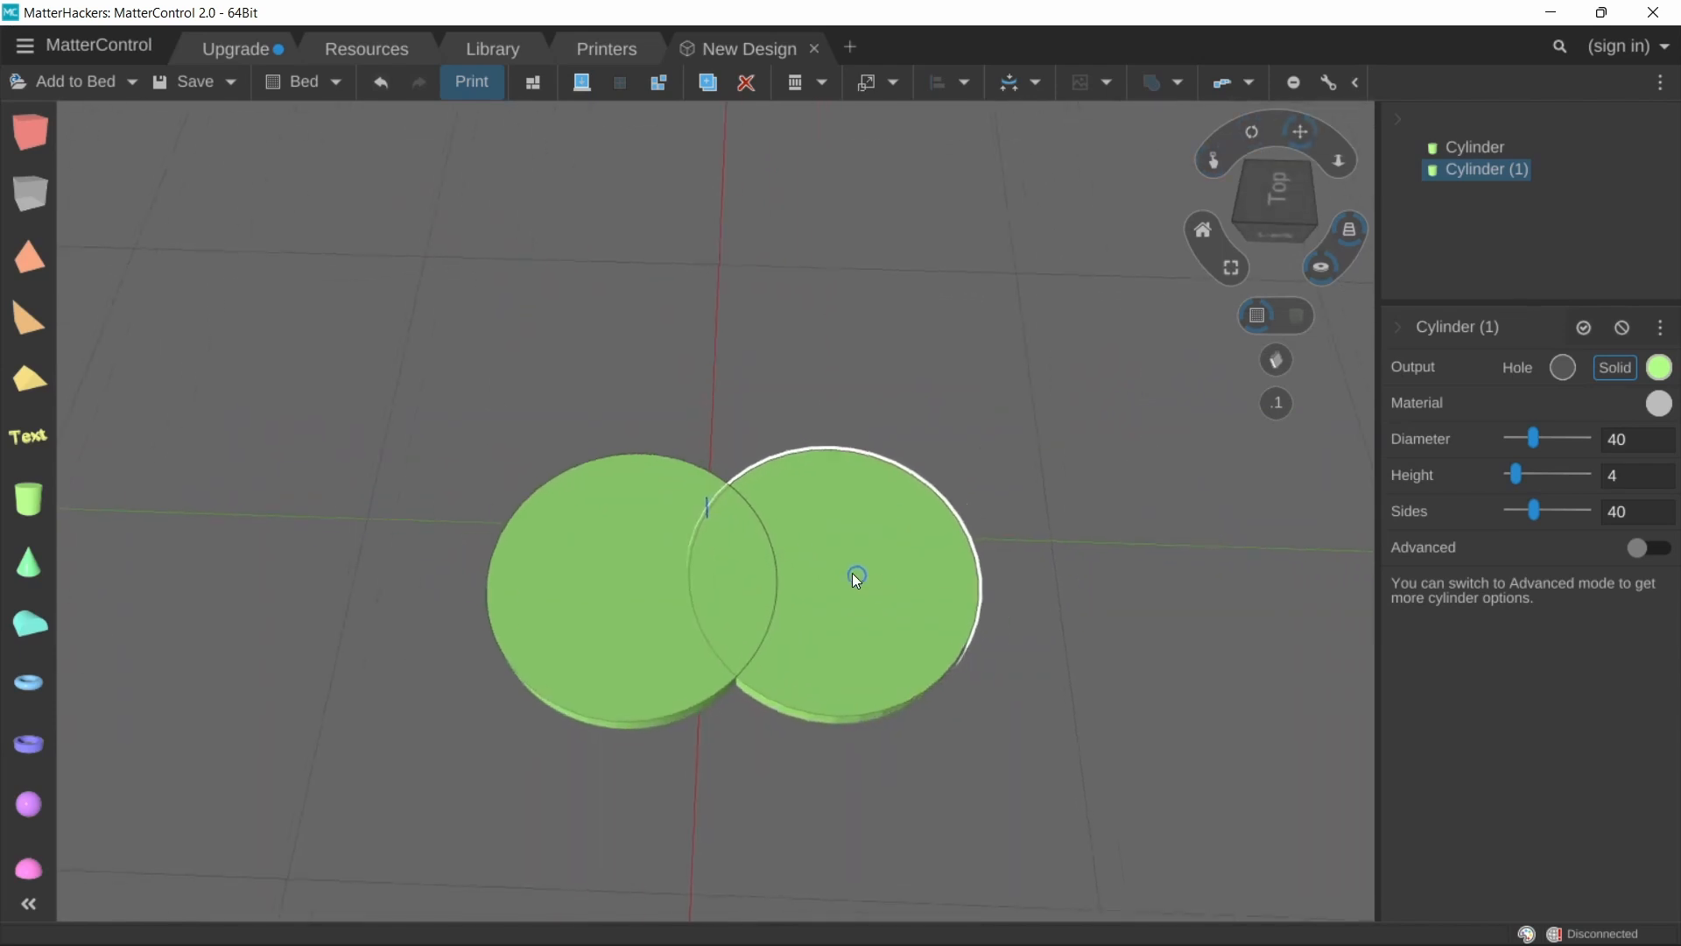
Step: Select both cylinders and Intersect them
click(537, 415)
drag(535, 410, 1032, 711)
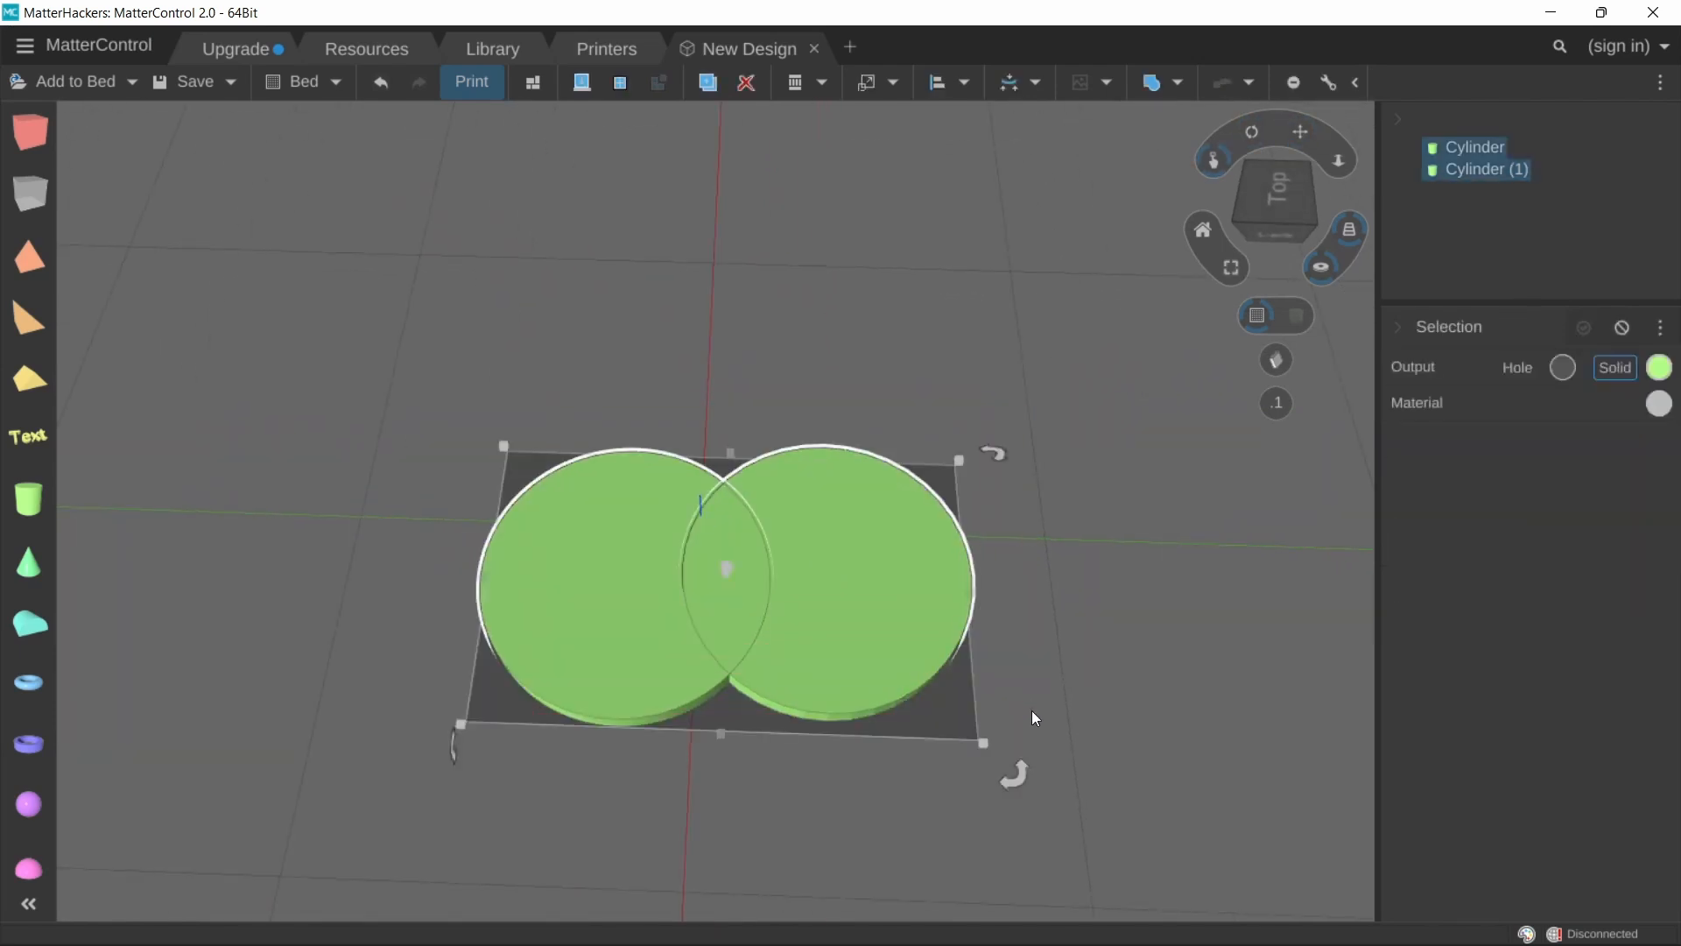
click(1023, 655)
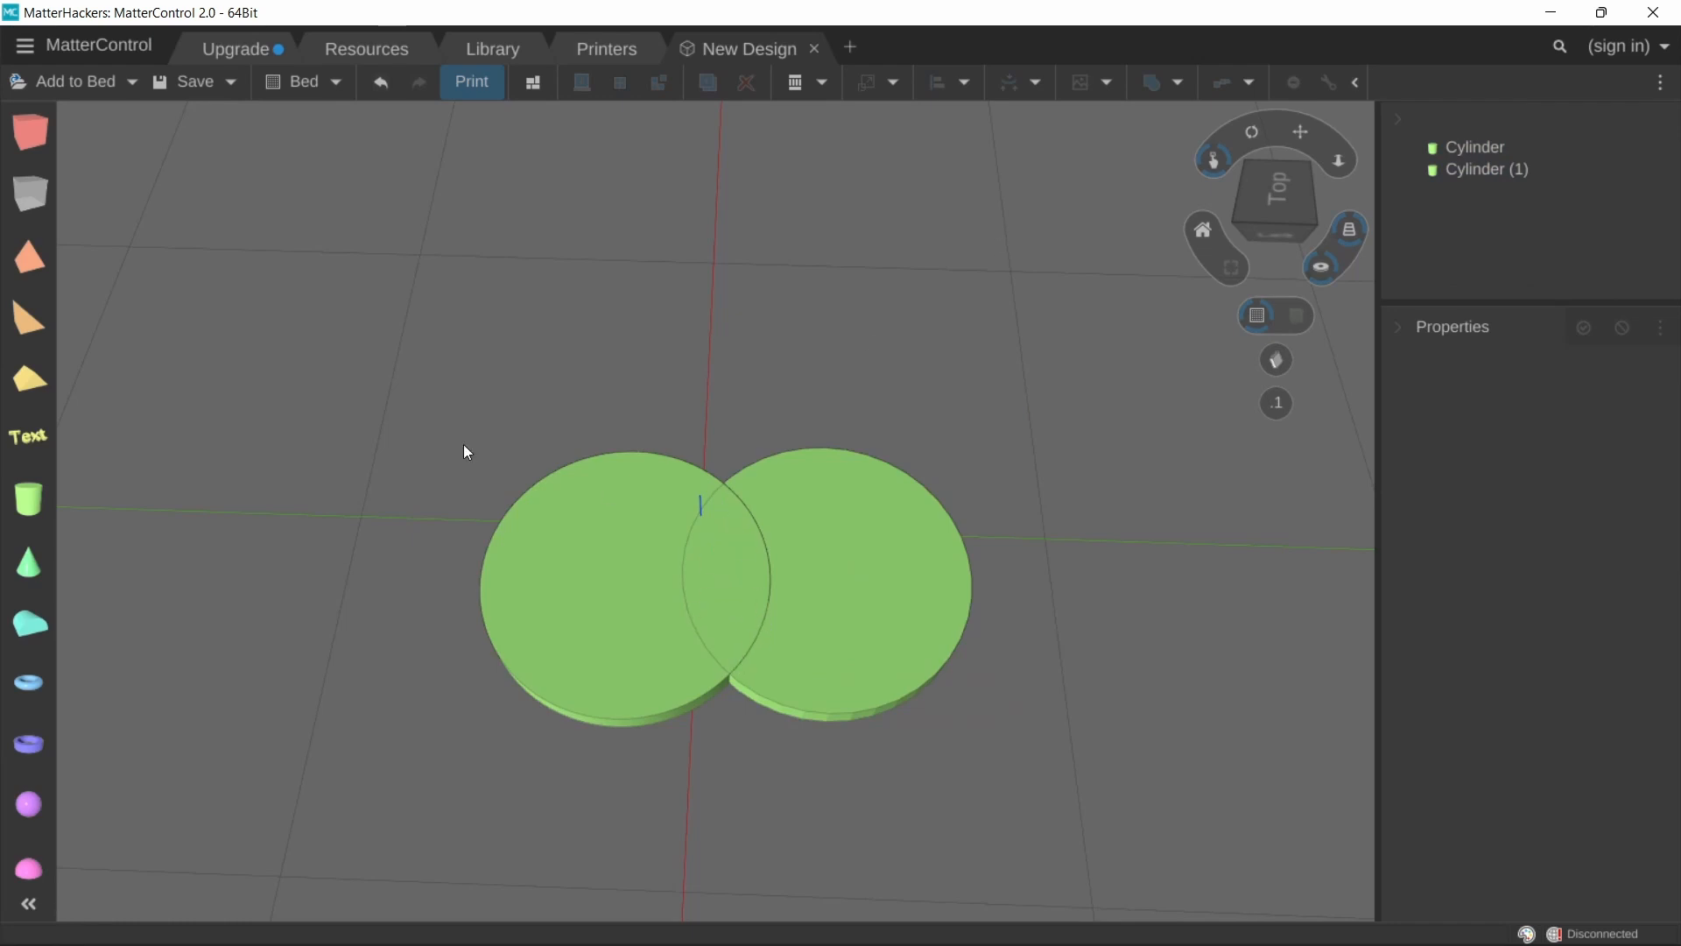
drag(464, 444, 1018, 828)
click(1182, 87)
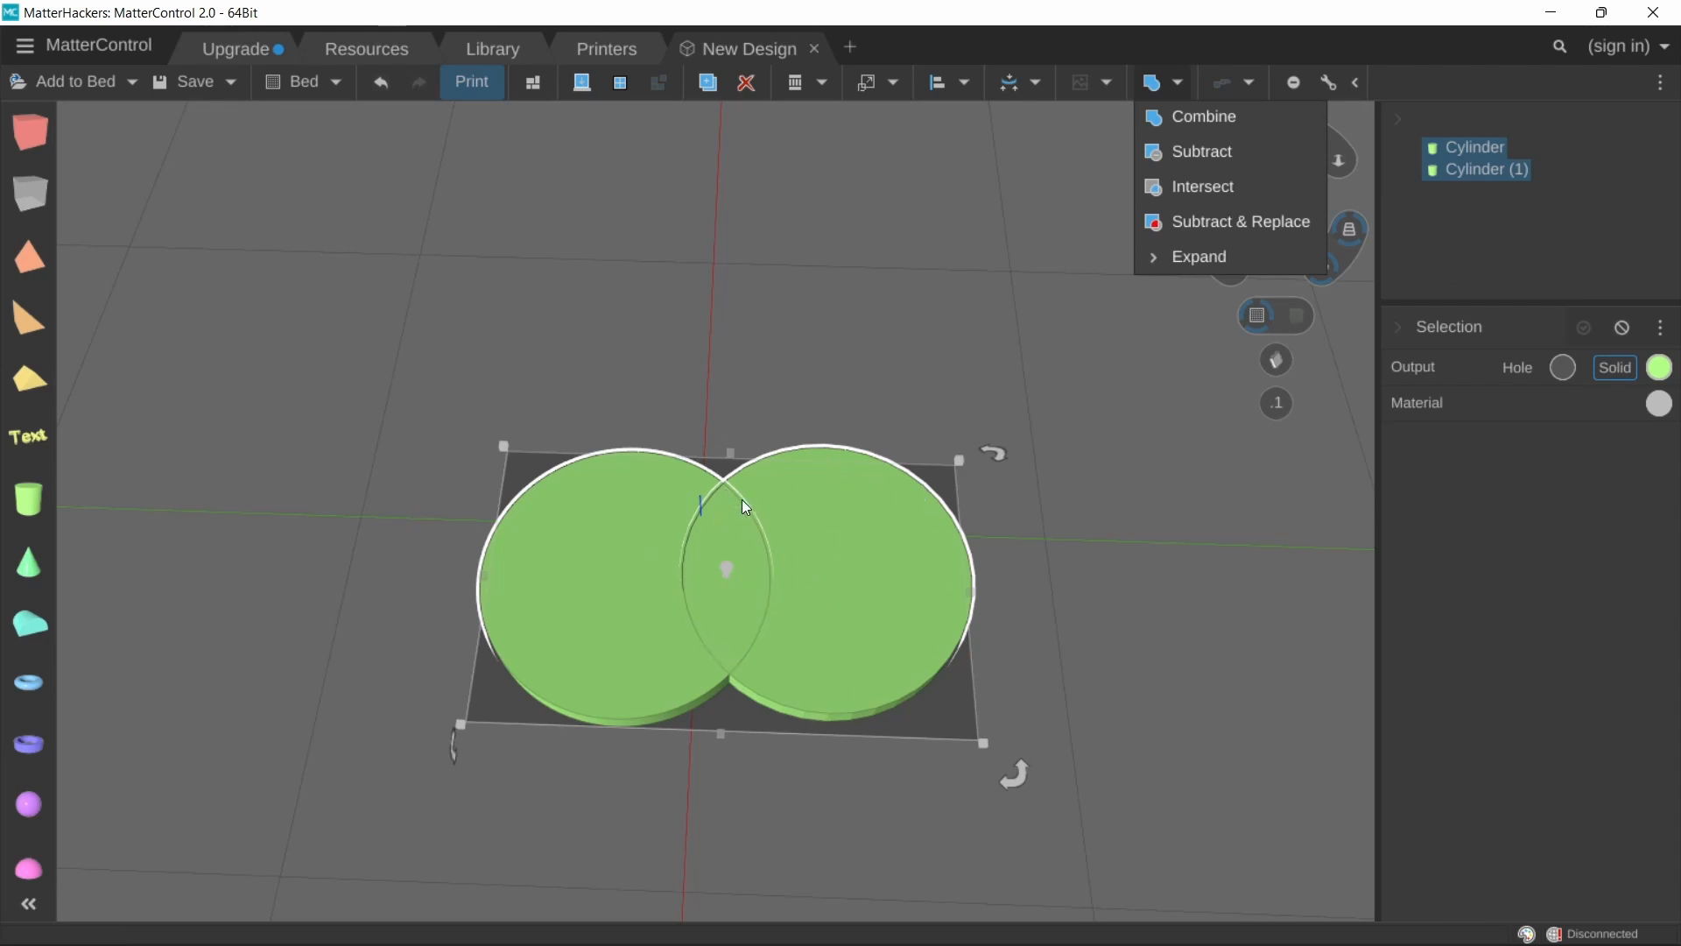
click(1198, 188)
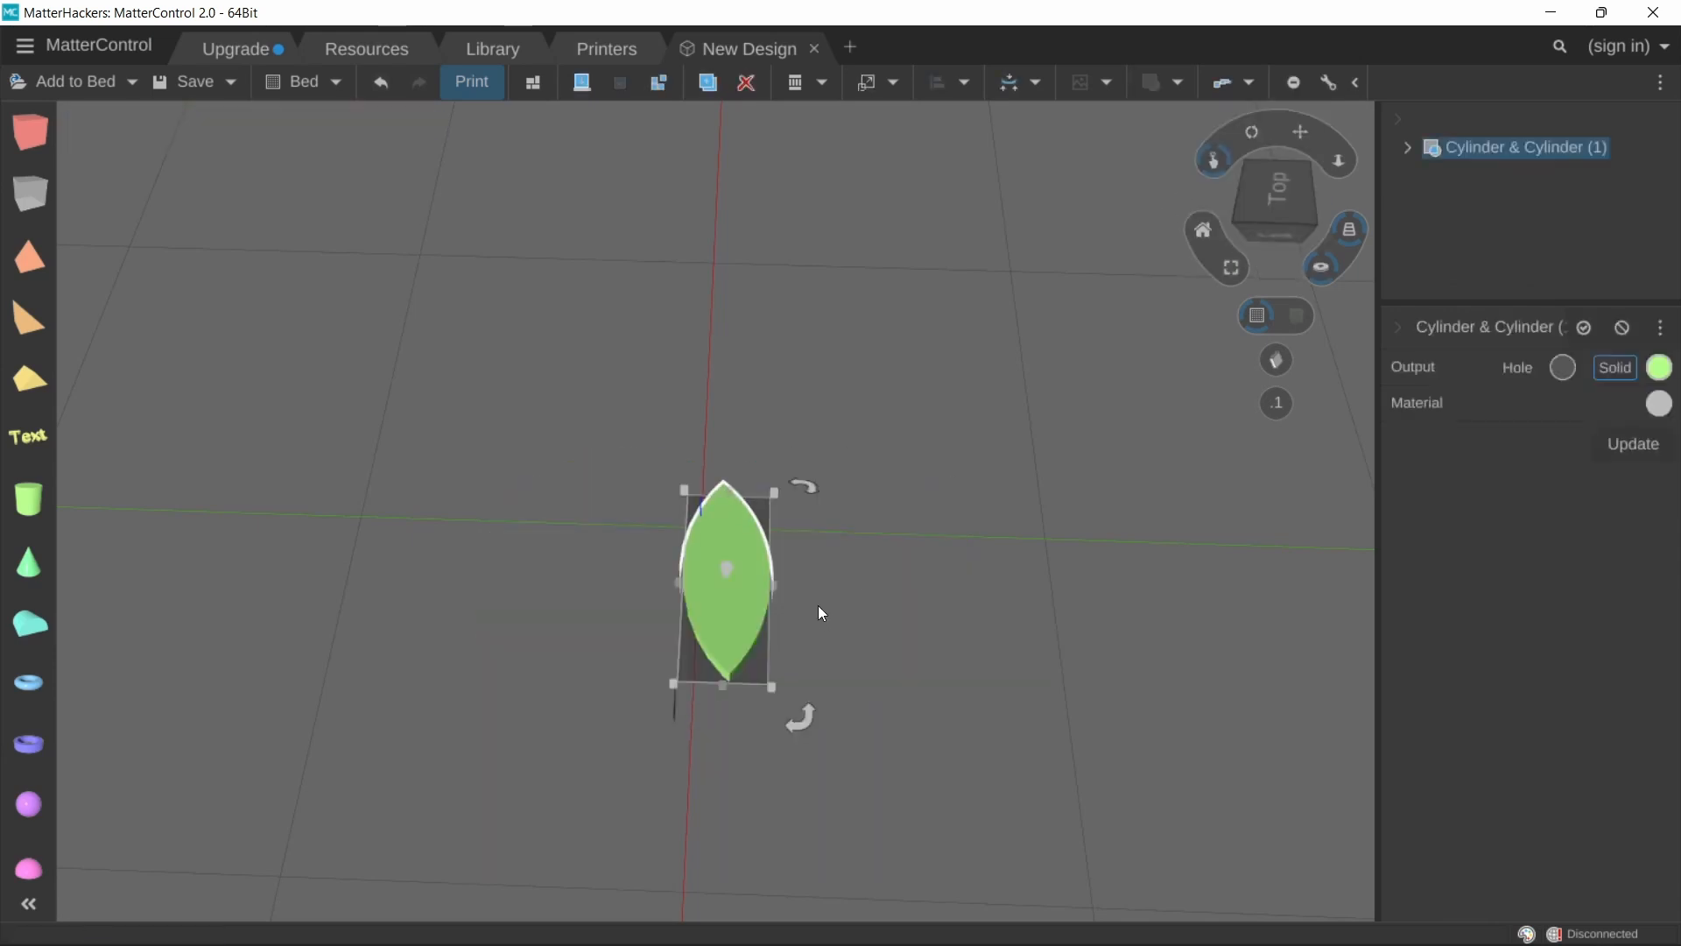
Step: Delete the intersected cylinder shape from the bed
scroll(818, 604, up, 2)
right_drag(818, 604, 827, 582)
scroll(815, 607, down, 2)
scroll(814, 607, up, 2)
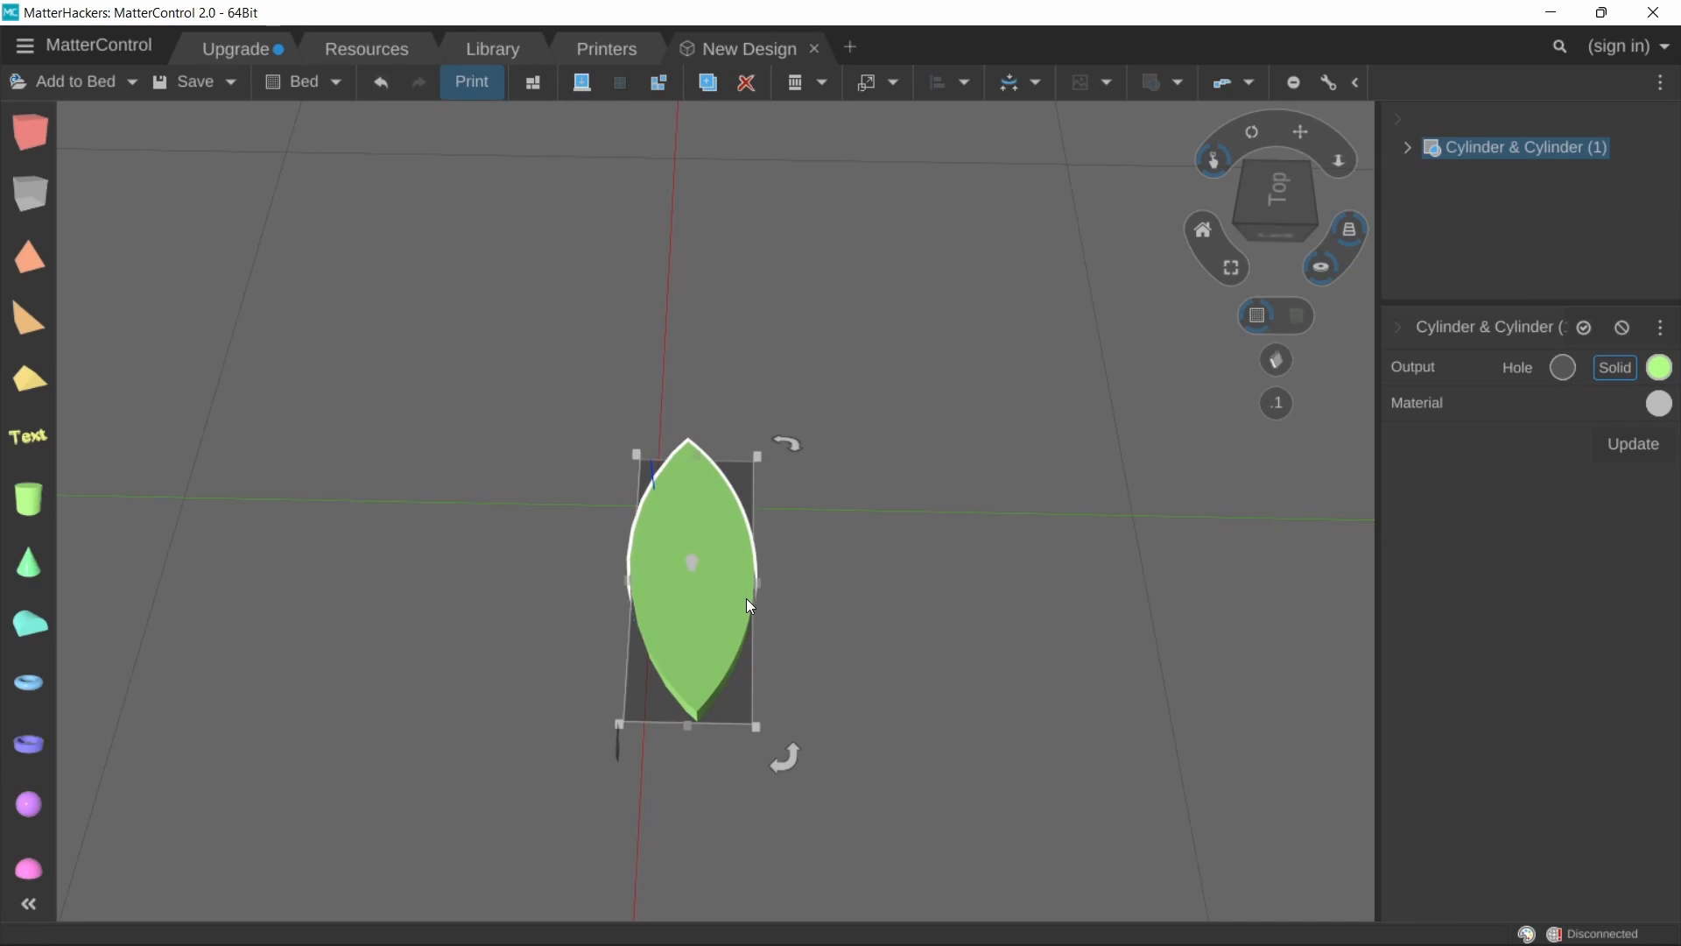
key(Delete)
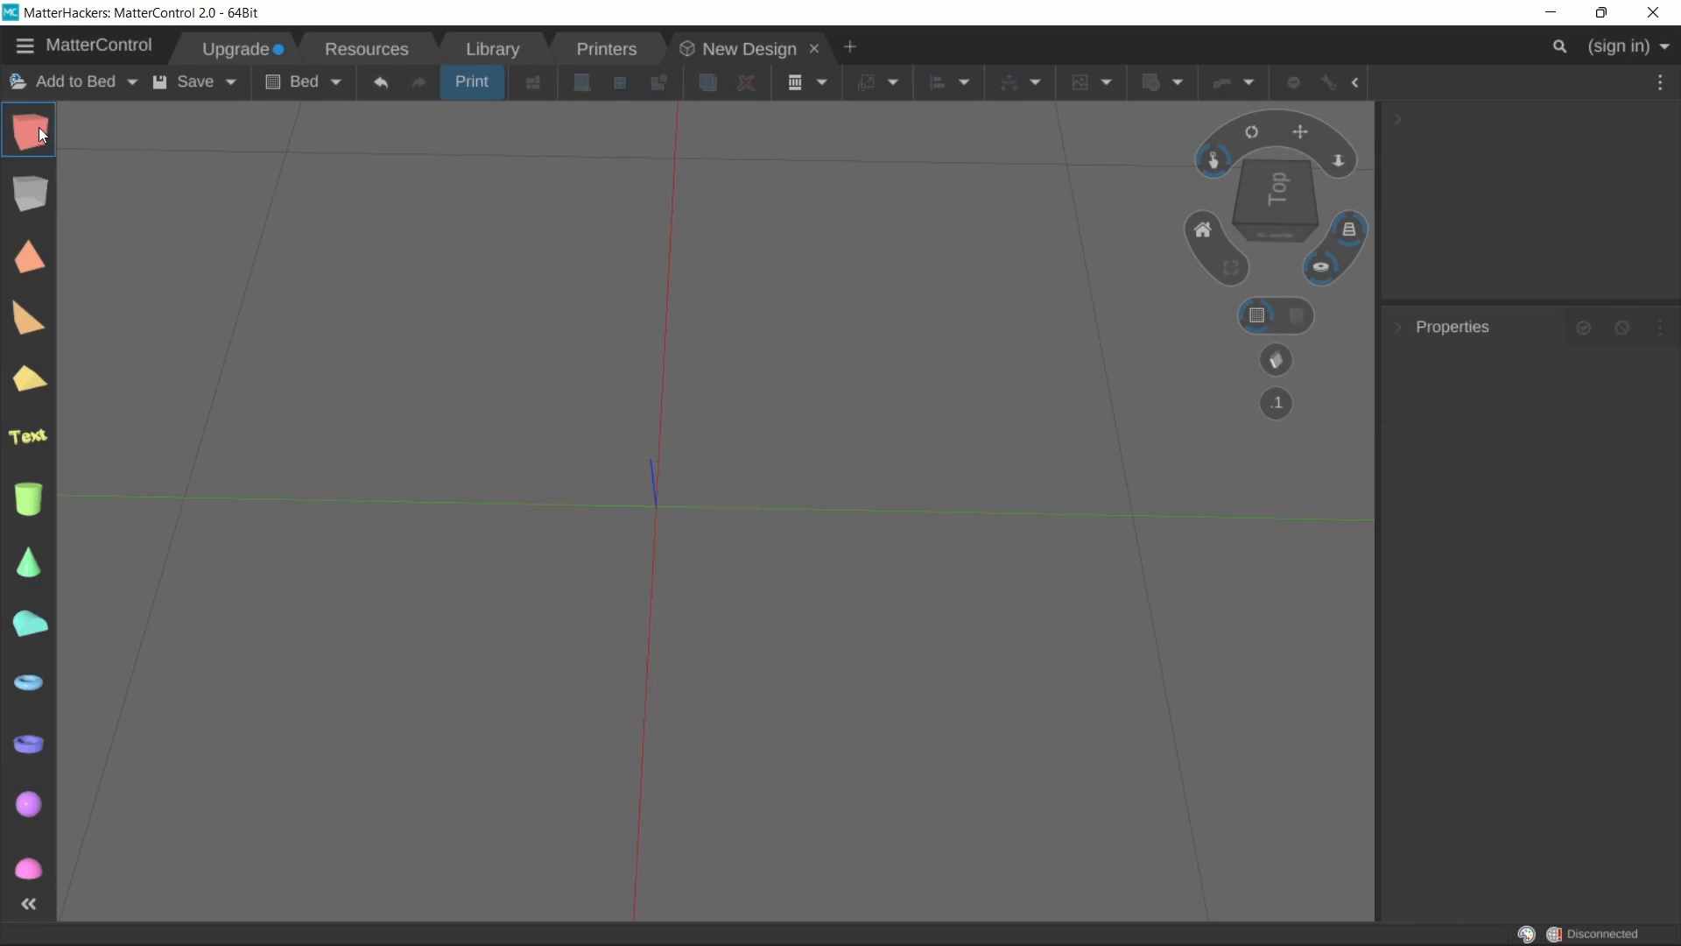
Step: Add two cubes and color the second one green (99FE86)
drag(38, 128, 470, 511)
drag(44, 133, 785, 617)
right_drag(784, 617, 807, 501)
click(1660, 366)
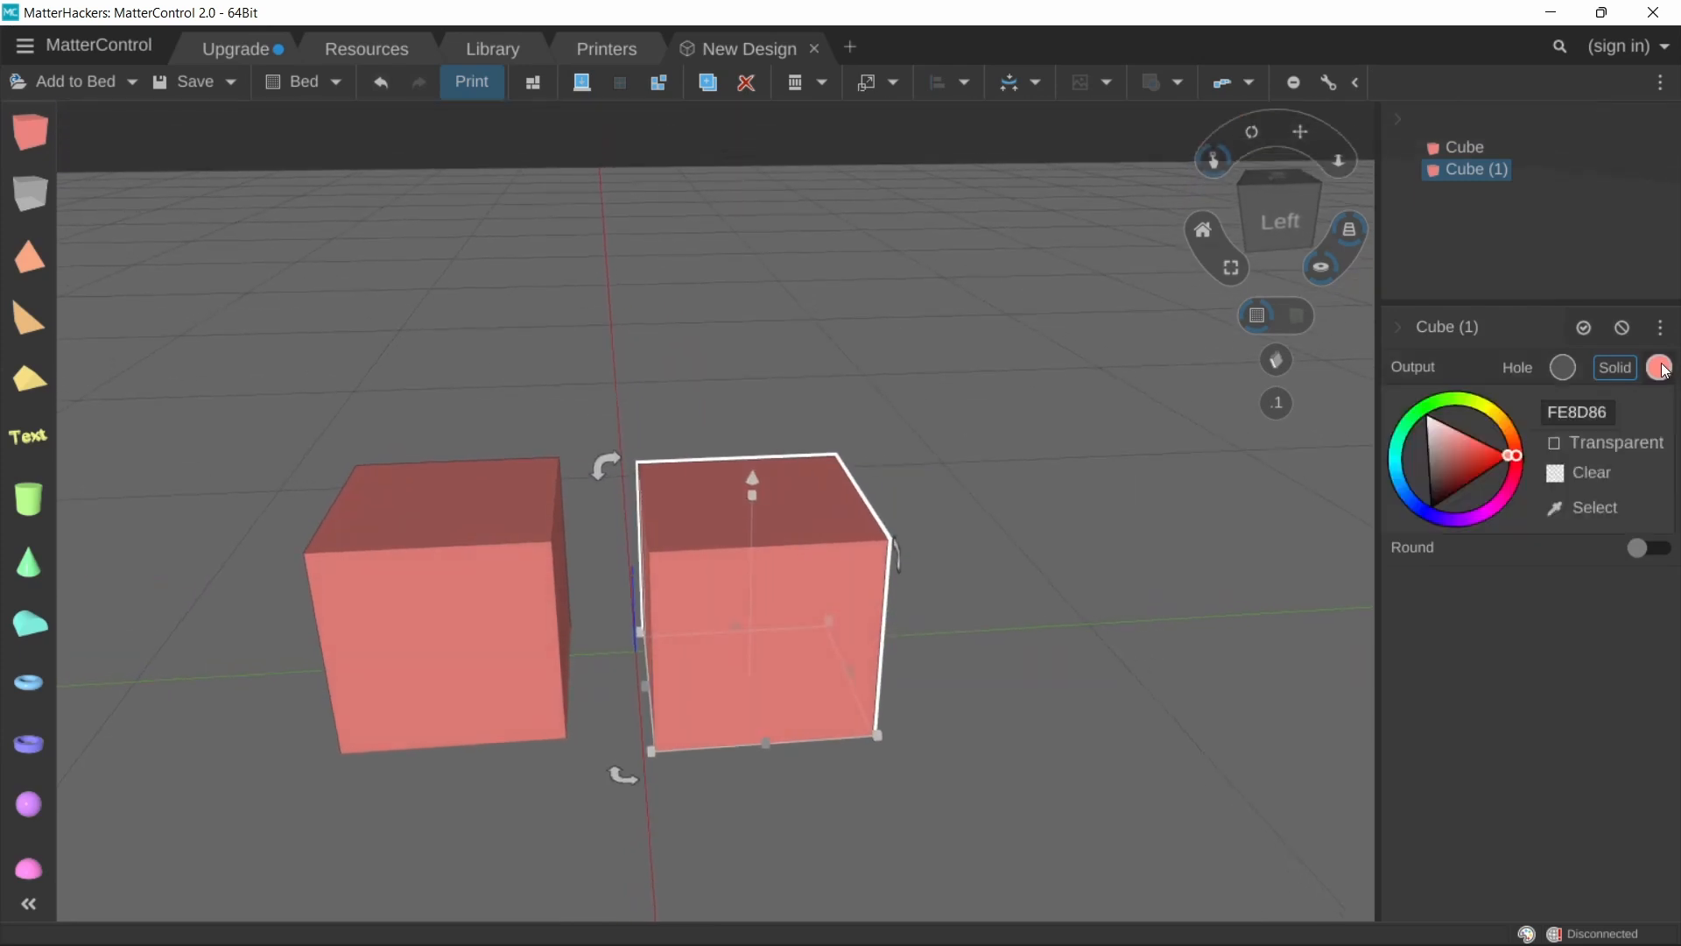
click(1434, 399)
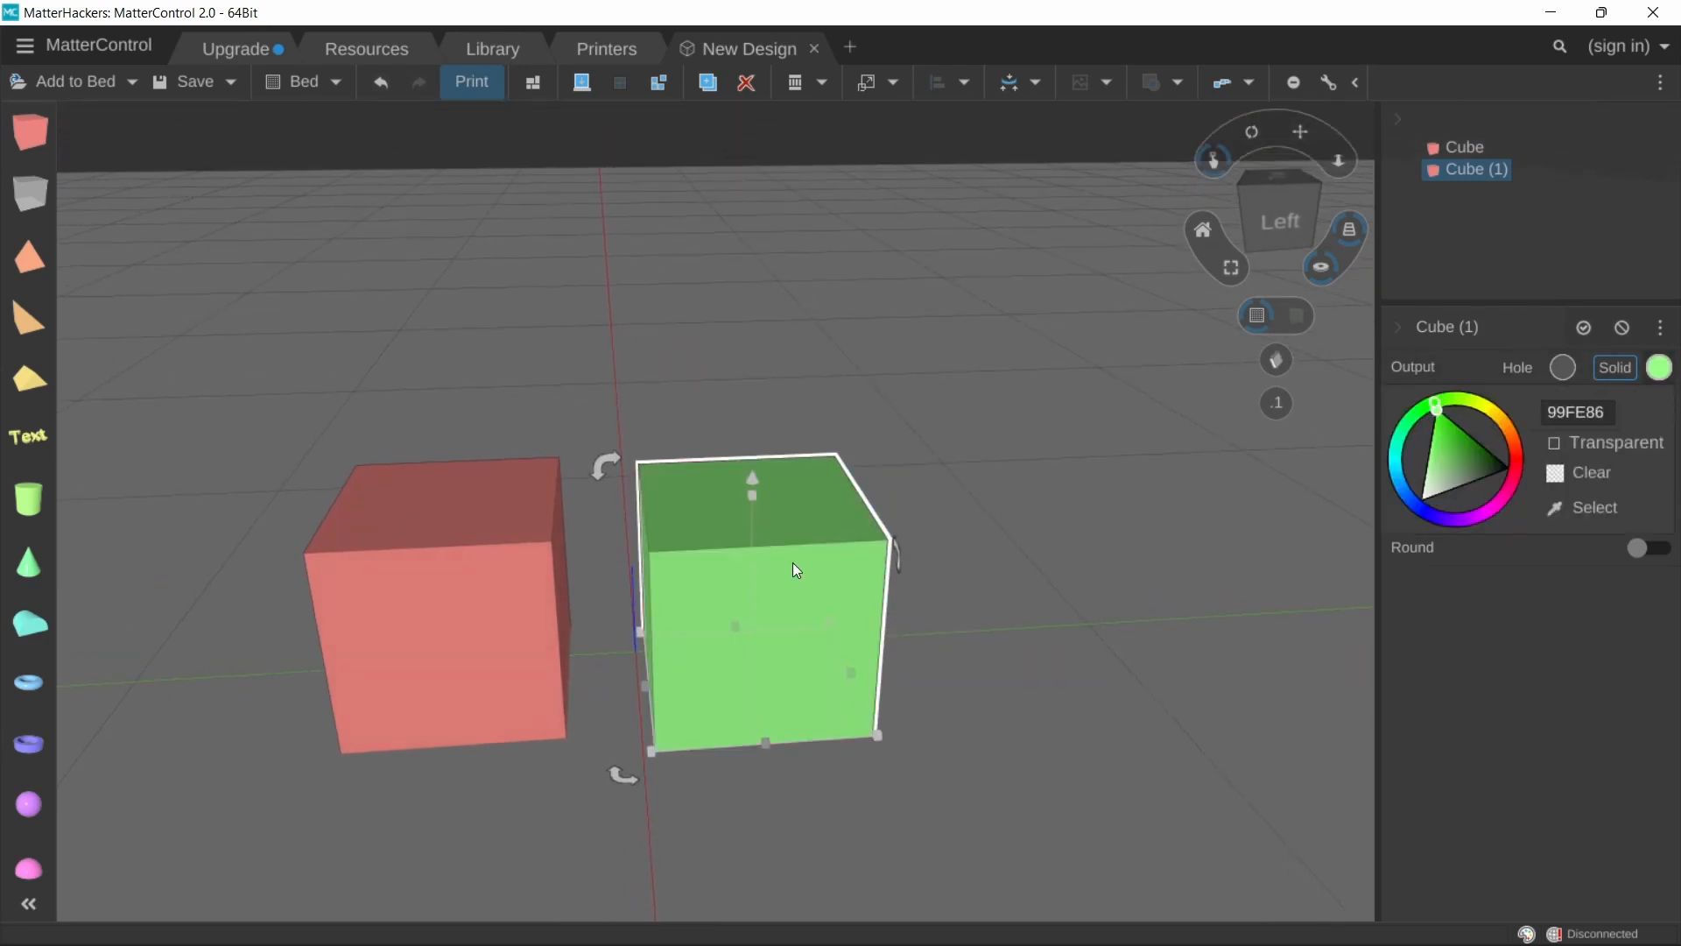
Step: Move the green cube so it overlaps the red cube, raising it about 9.7 mm
drag(791, 562, 587, 611)
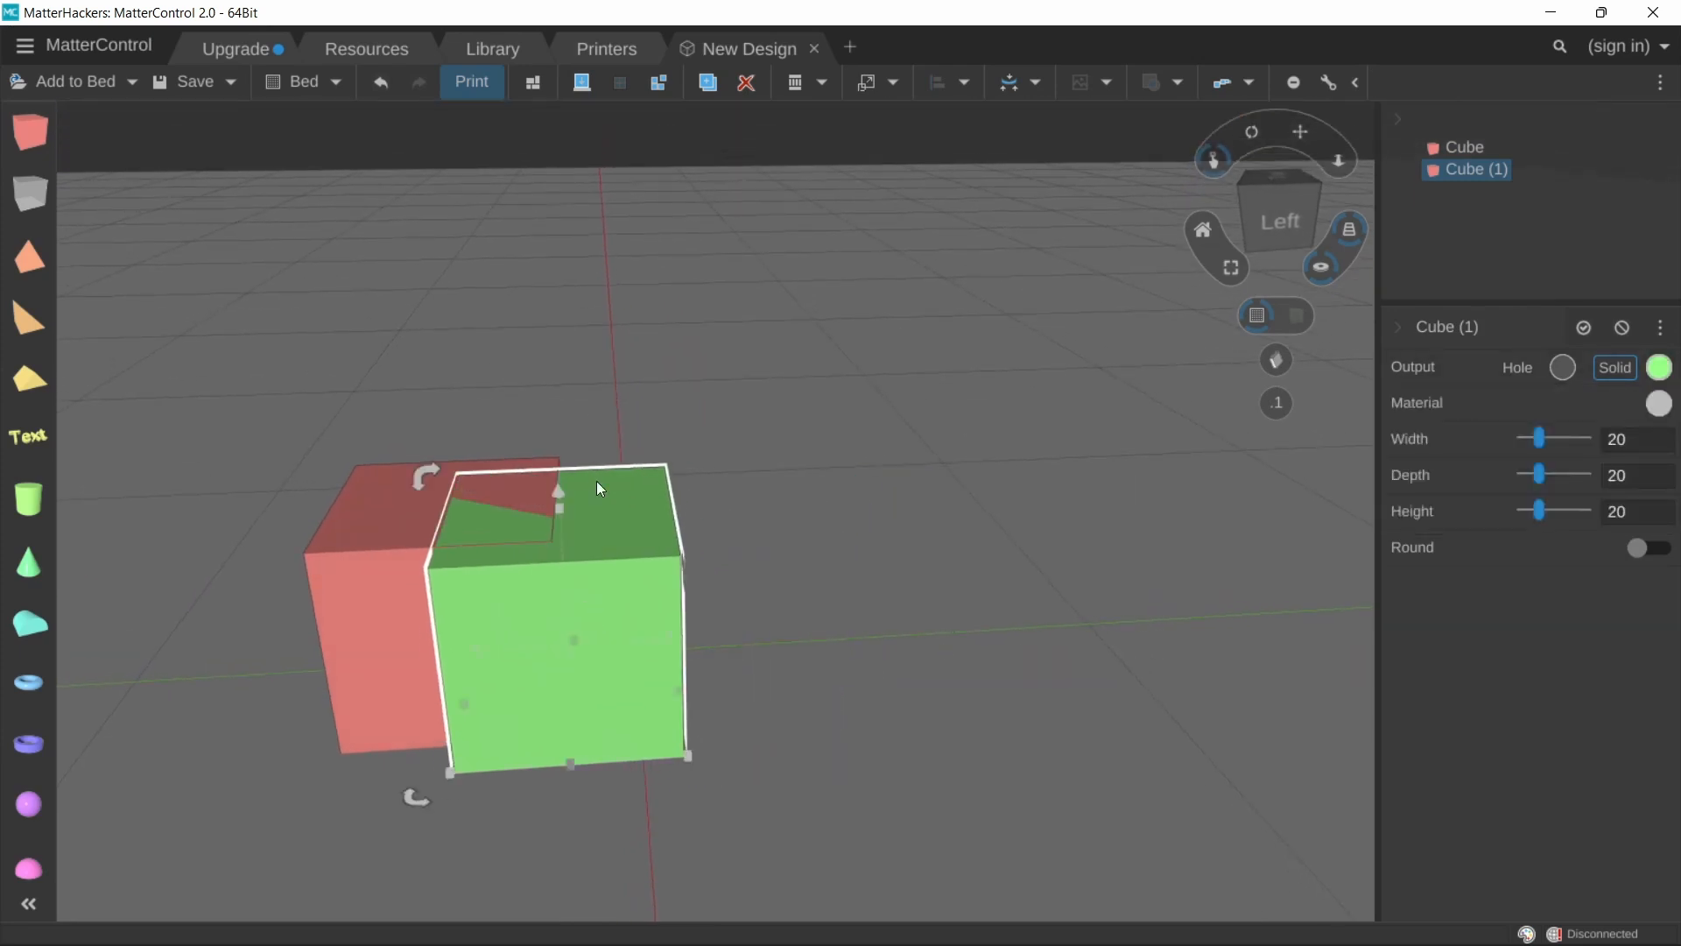
drag(562, 492, 564, 371)
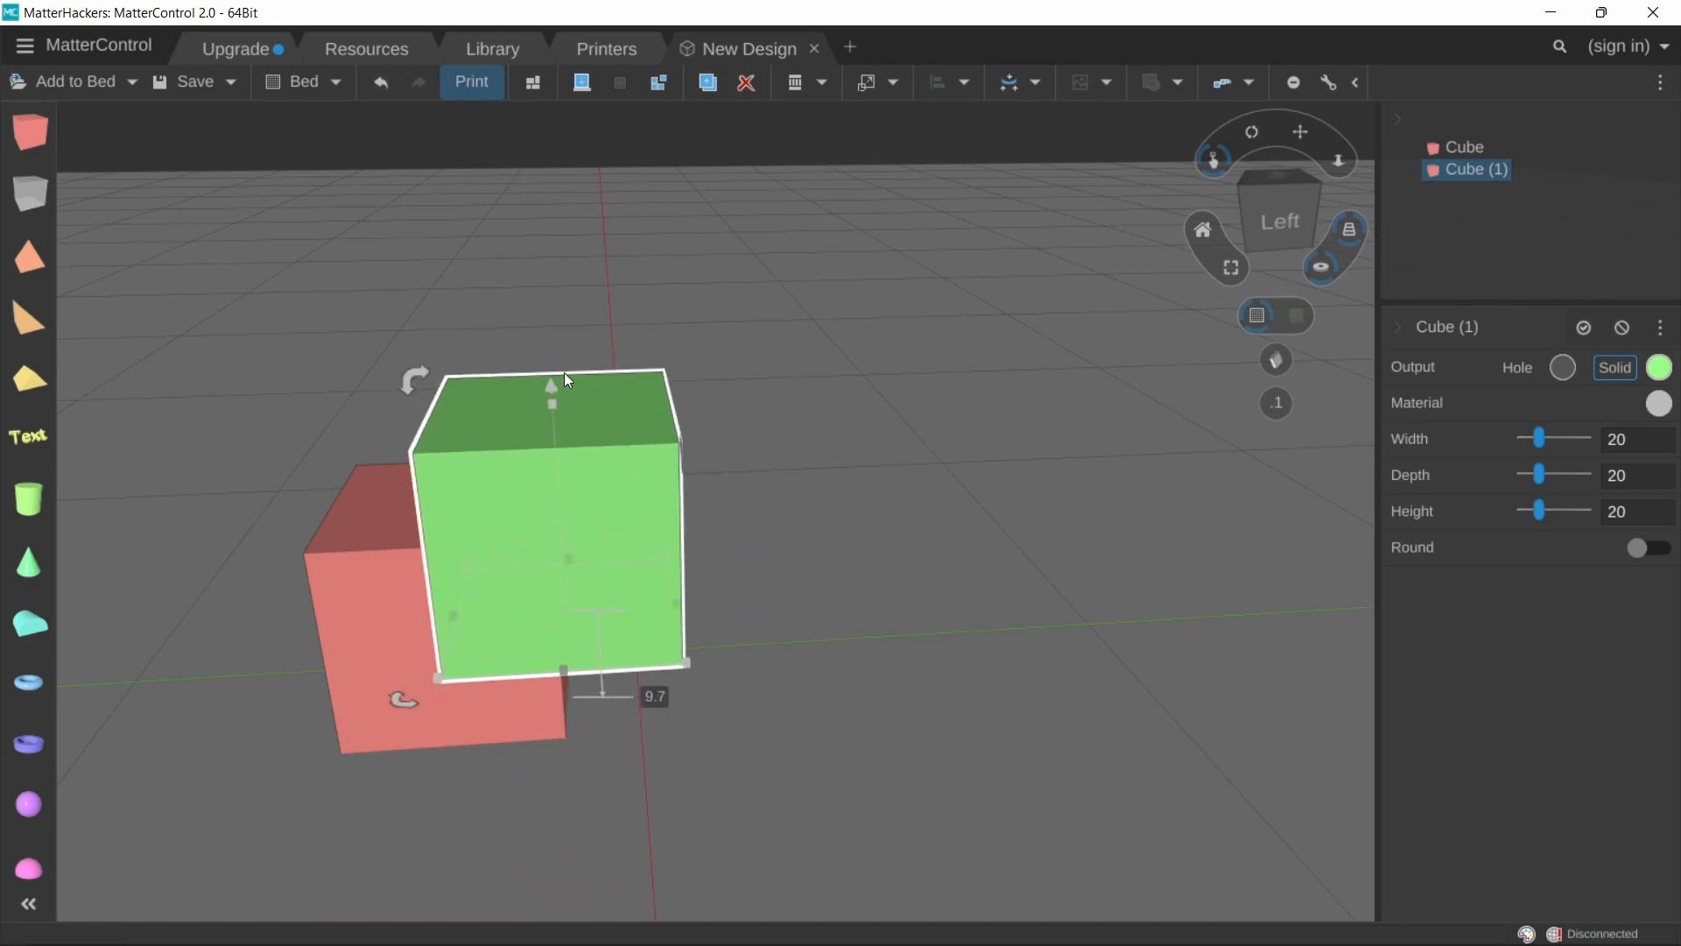
right_drag(710, 484, 780, 483)
Step: Select both cubes, apply Subtract & Replace, and choose Cube (1) as the part to subtract and replace
key(ctrl+a)
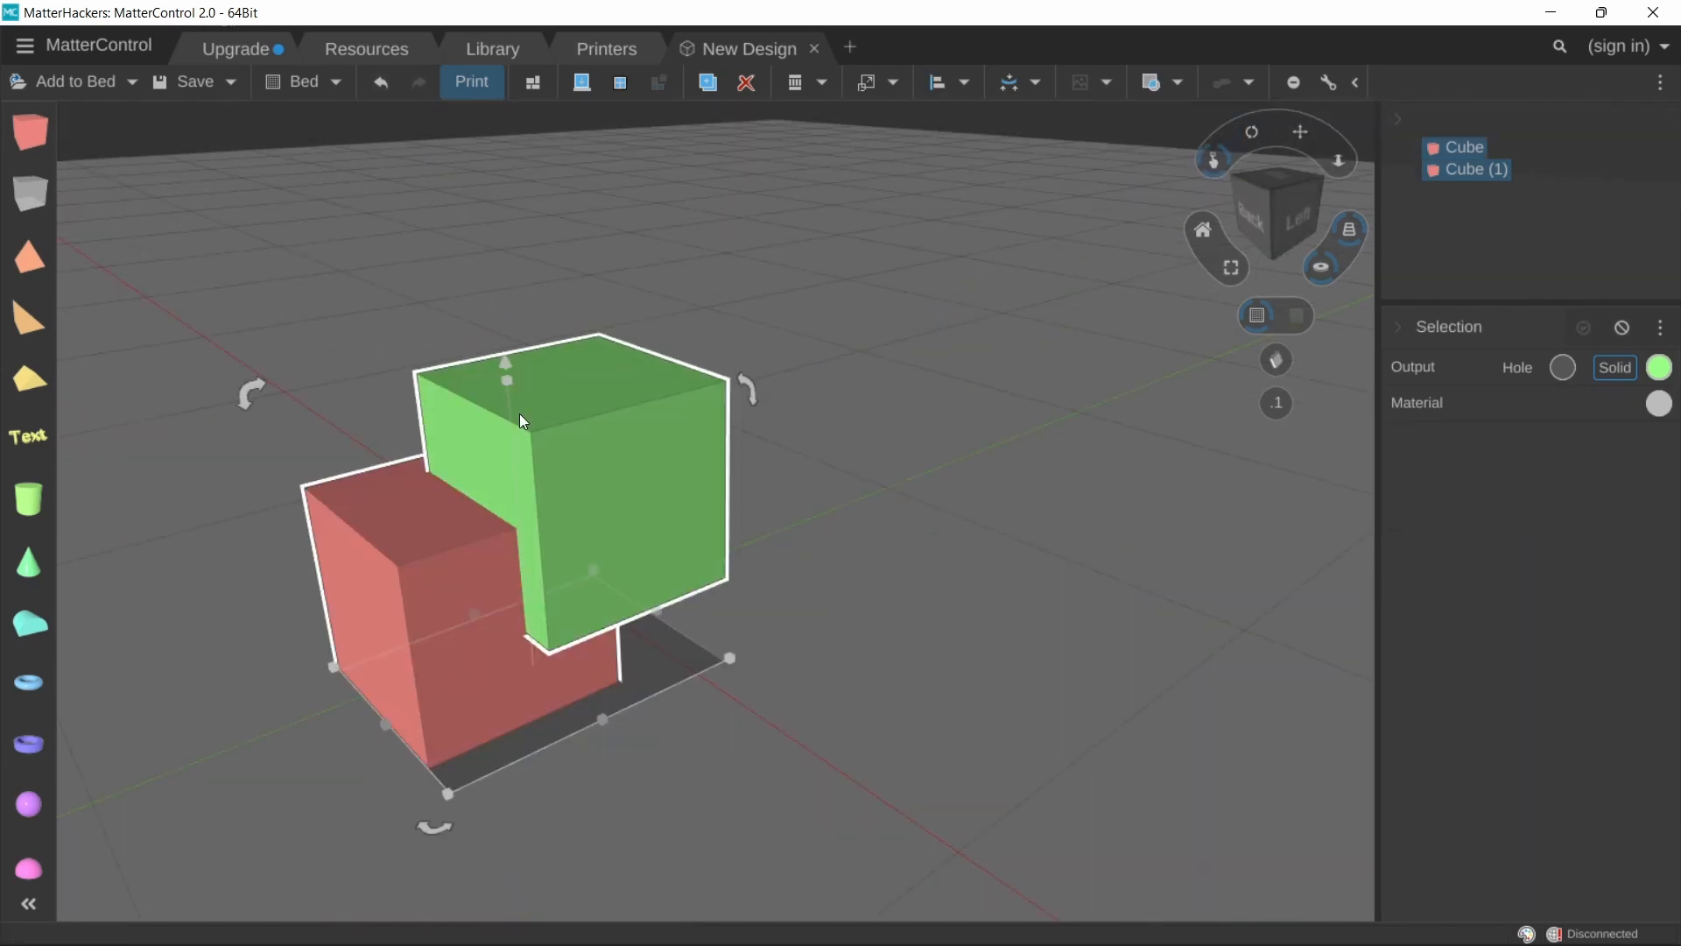
click(878, 281)
drag(225, 357, 736, 776)
click(1178, 83)
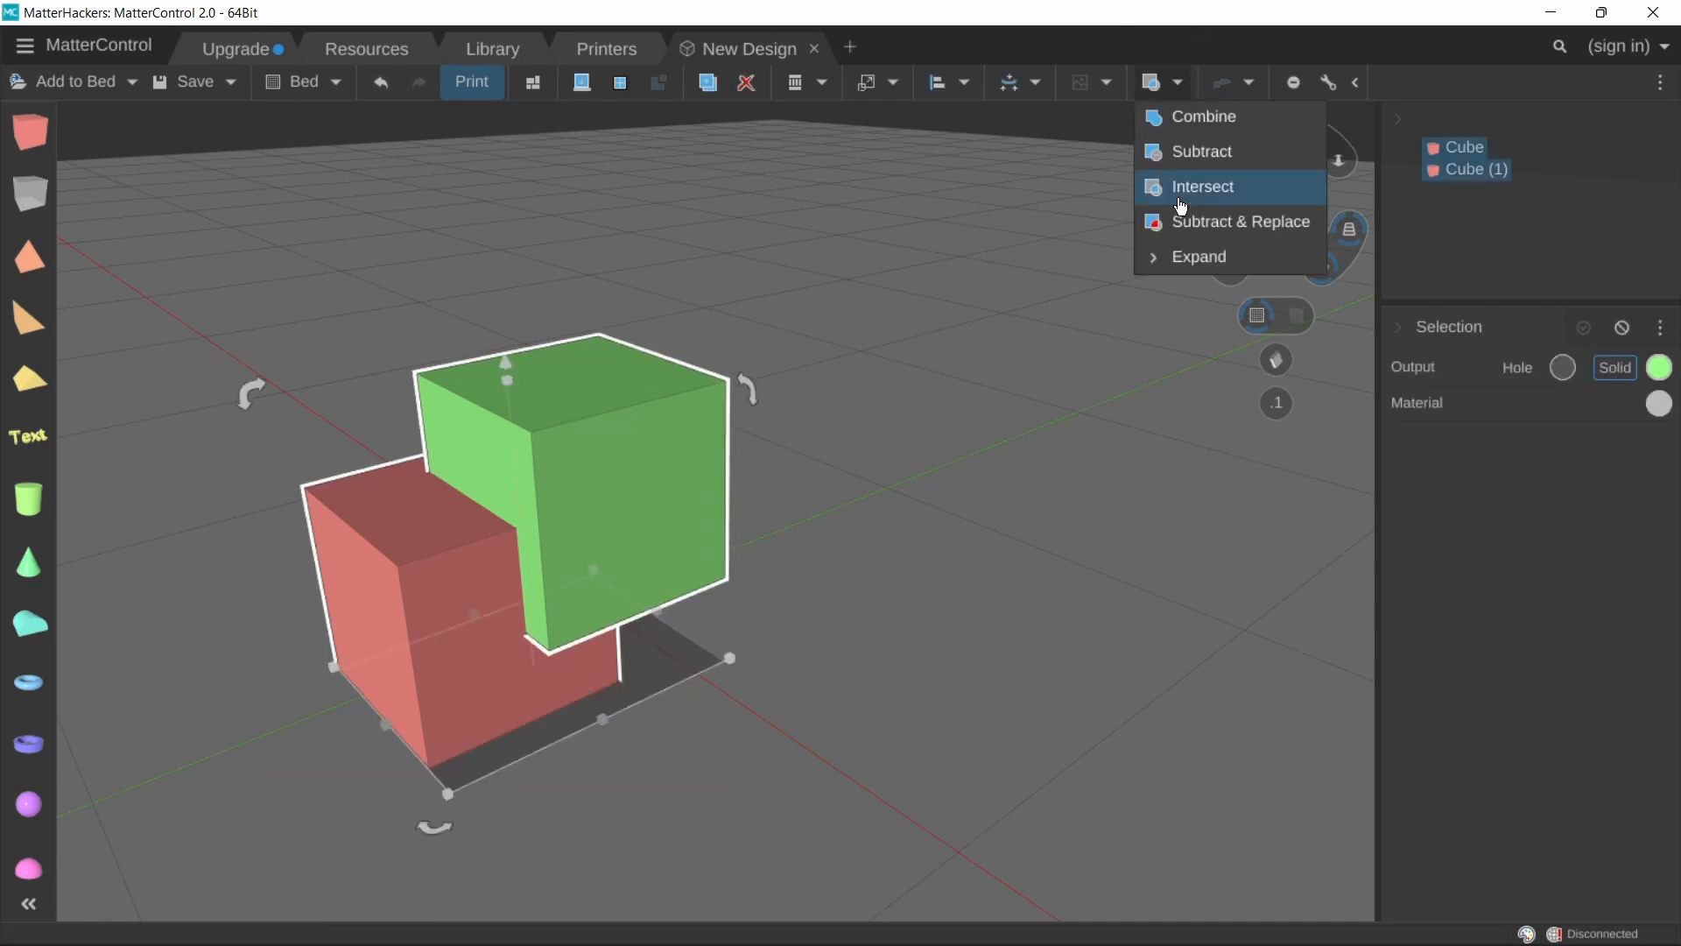
click(1203, 224)
middle_drag(565, 633, 707, 544)
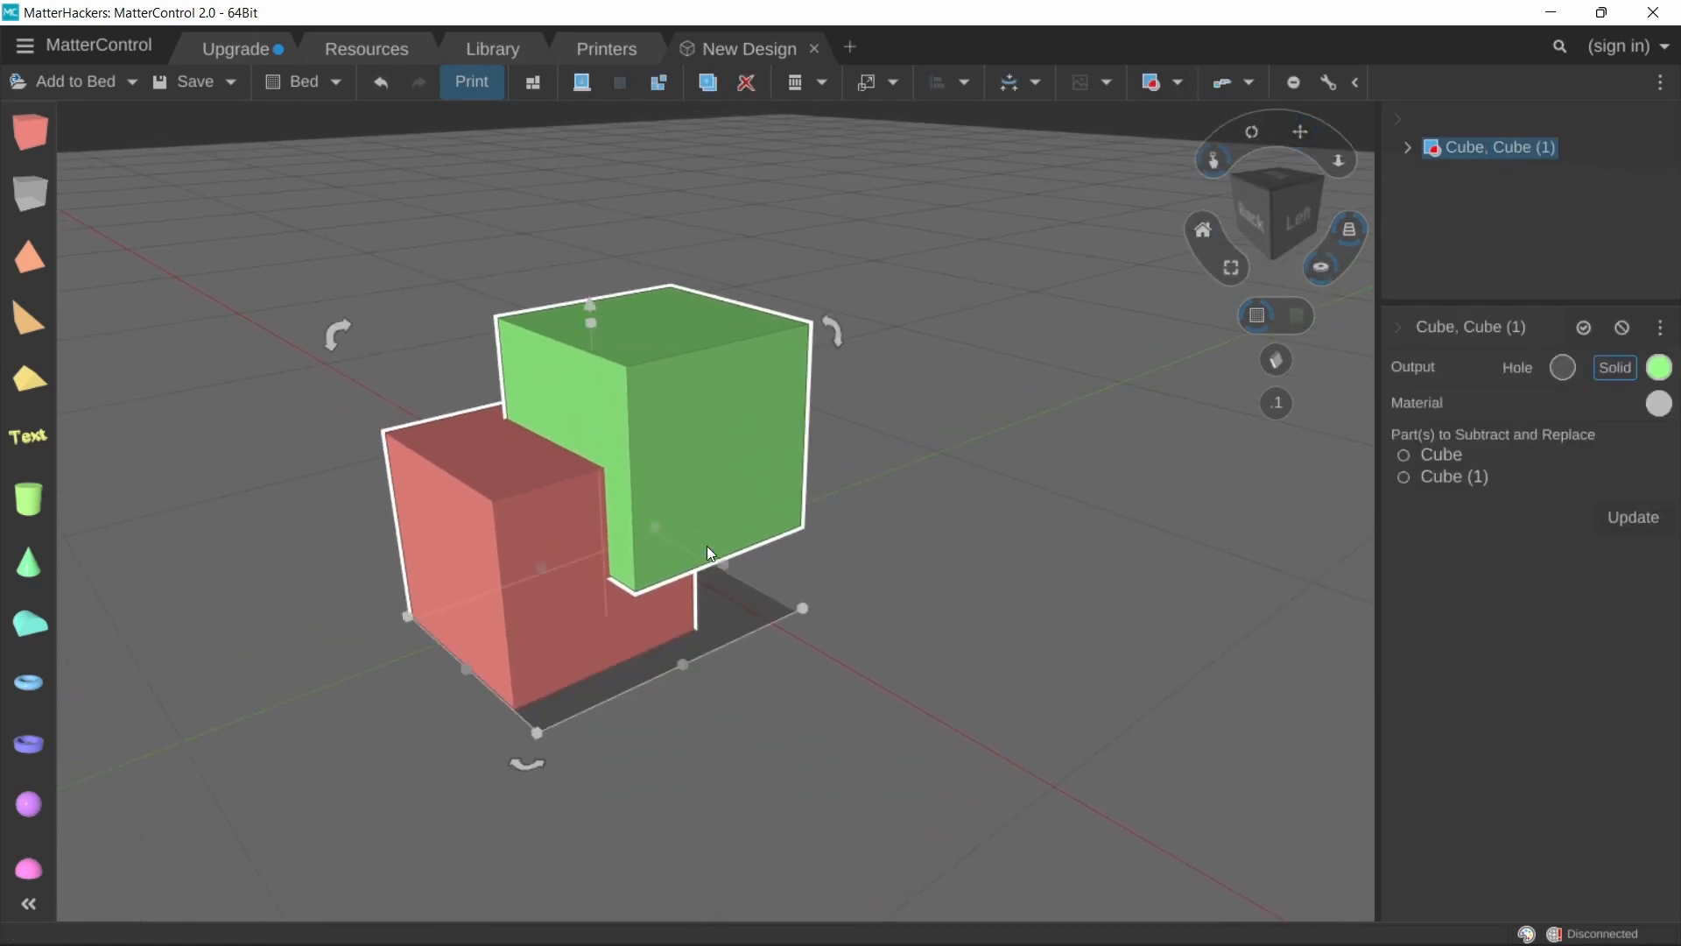
click(1437, 477)
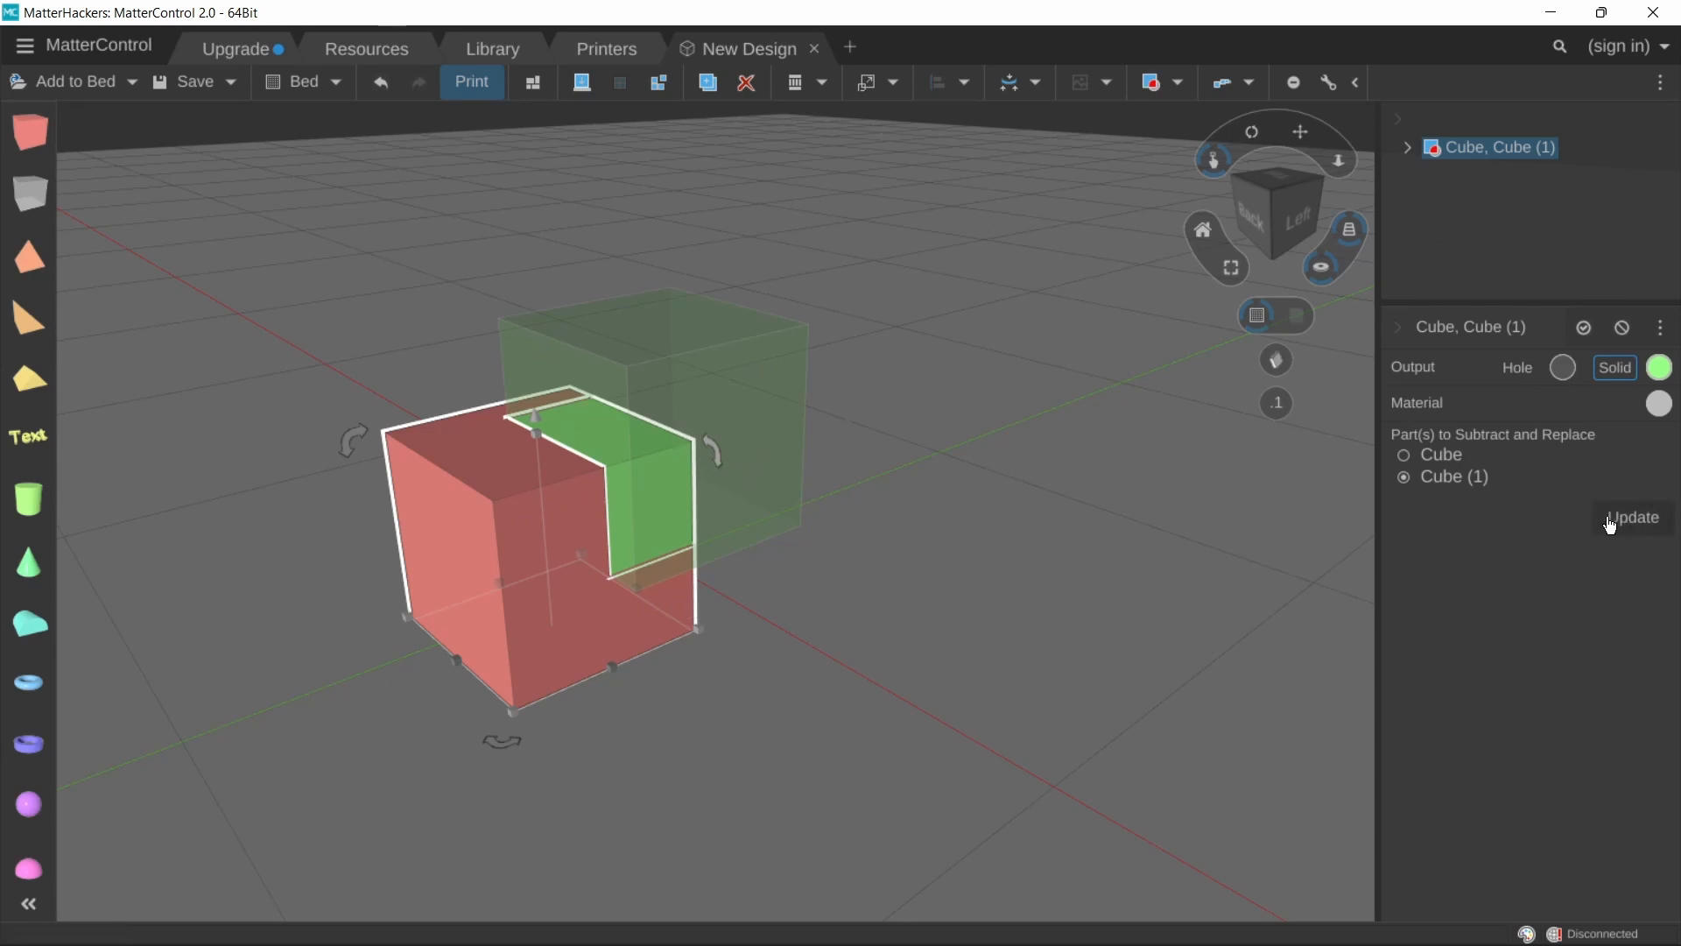
Step: Select the Subtract & Replace result and ungroup it back into its two separate cubes
click(644, 107)
scroll(607, 534, up, 3)
right_drag(617, 515, 488, 619)
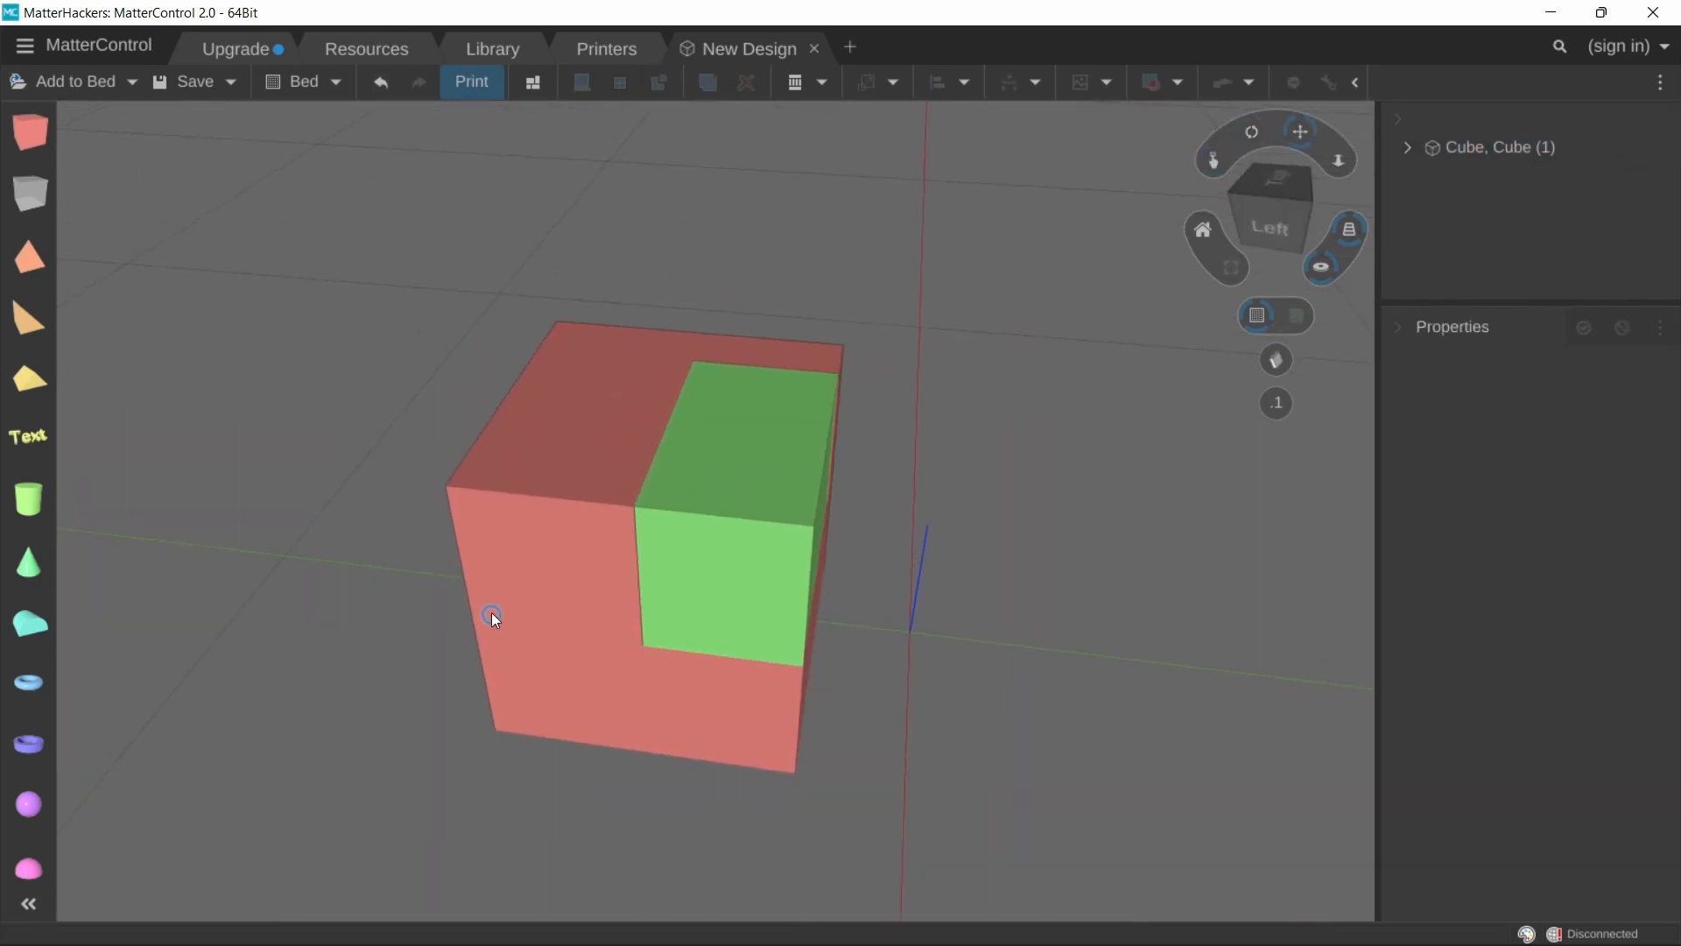
click(762, 555)
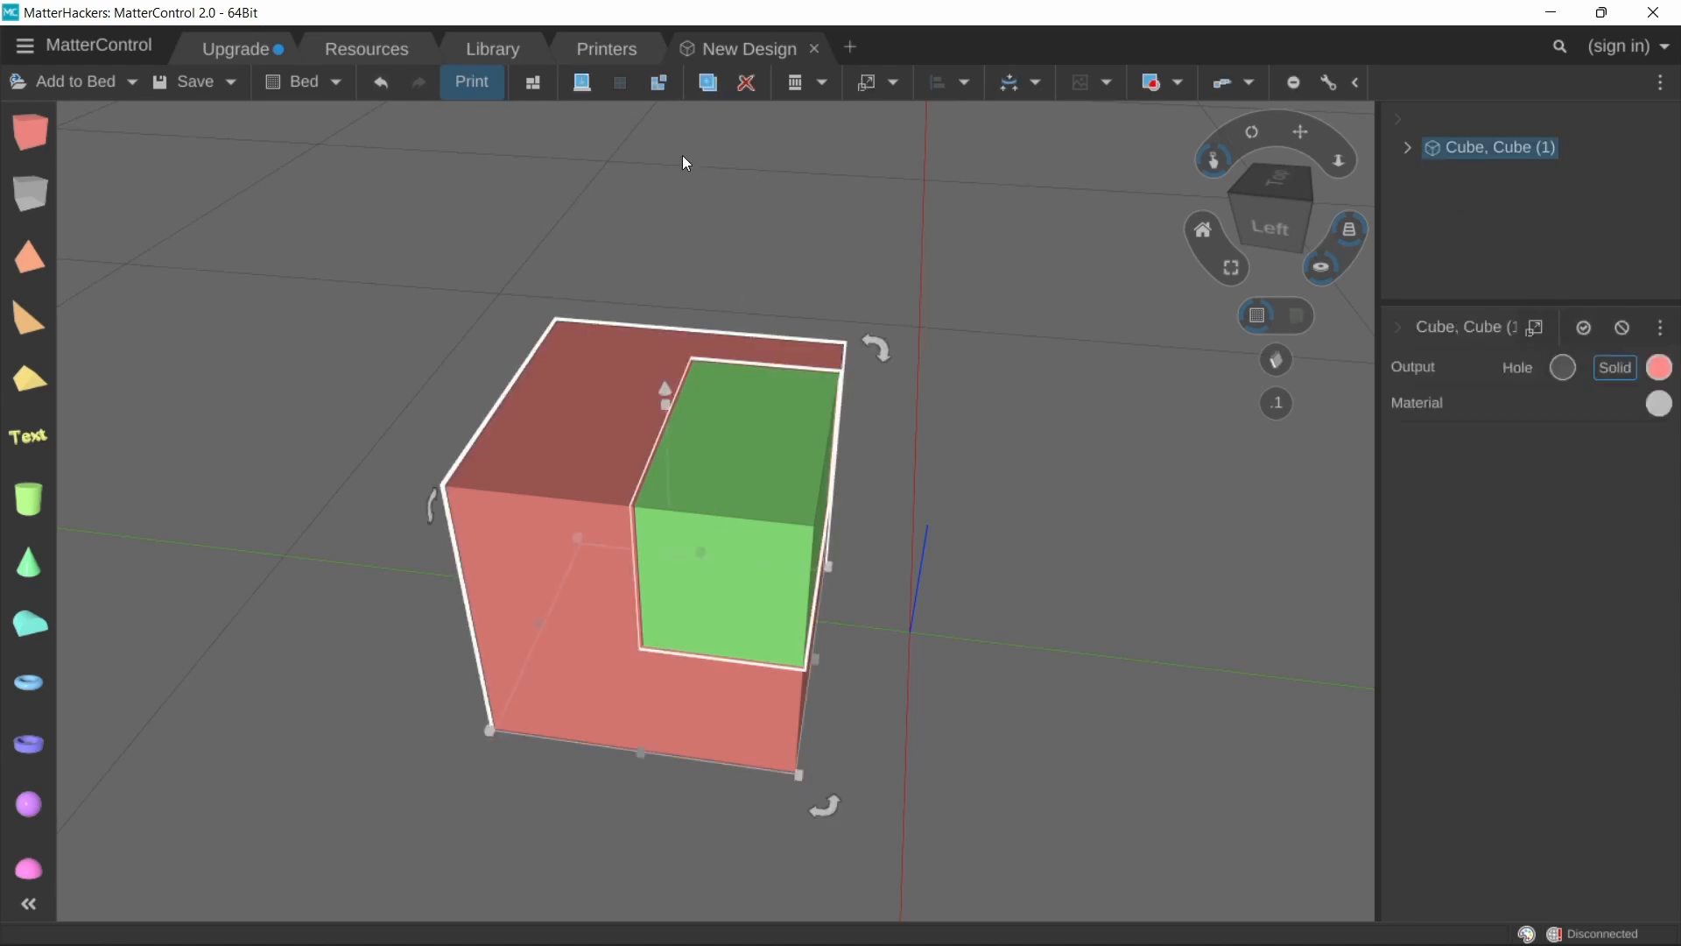
click(661, 82)
Step: Move the green cube out of the red cube to show the replaced pieces, then place it back in the notch
click(717, 627)
drag(714, 627, 1008, 691)
right_drag(1007, 691, 1061, 755)
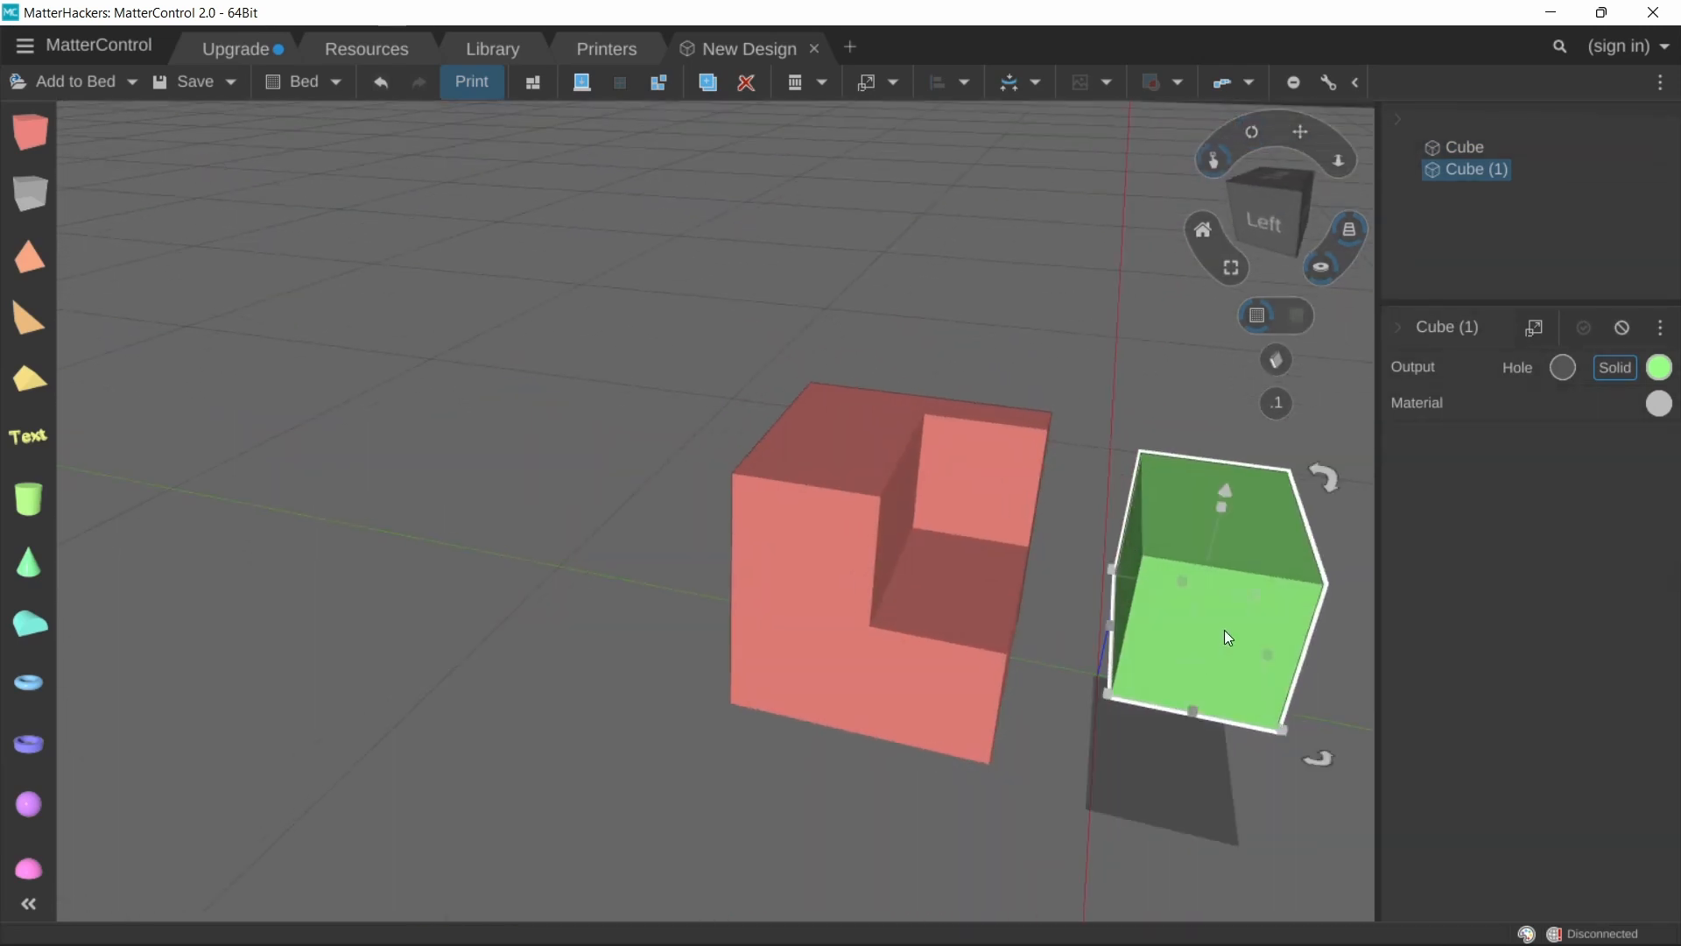
drag(1226, 637, 945, 564)
middle_drag(912, 424, 802, 471)
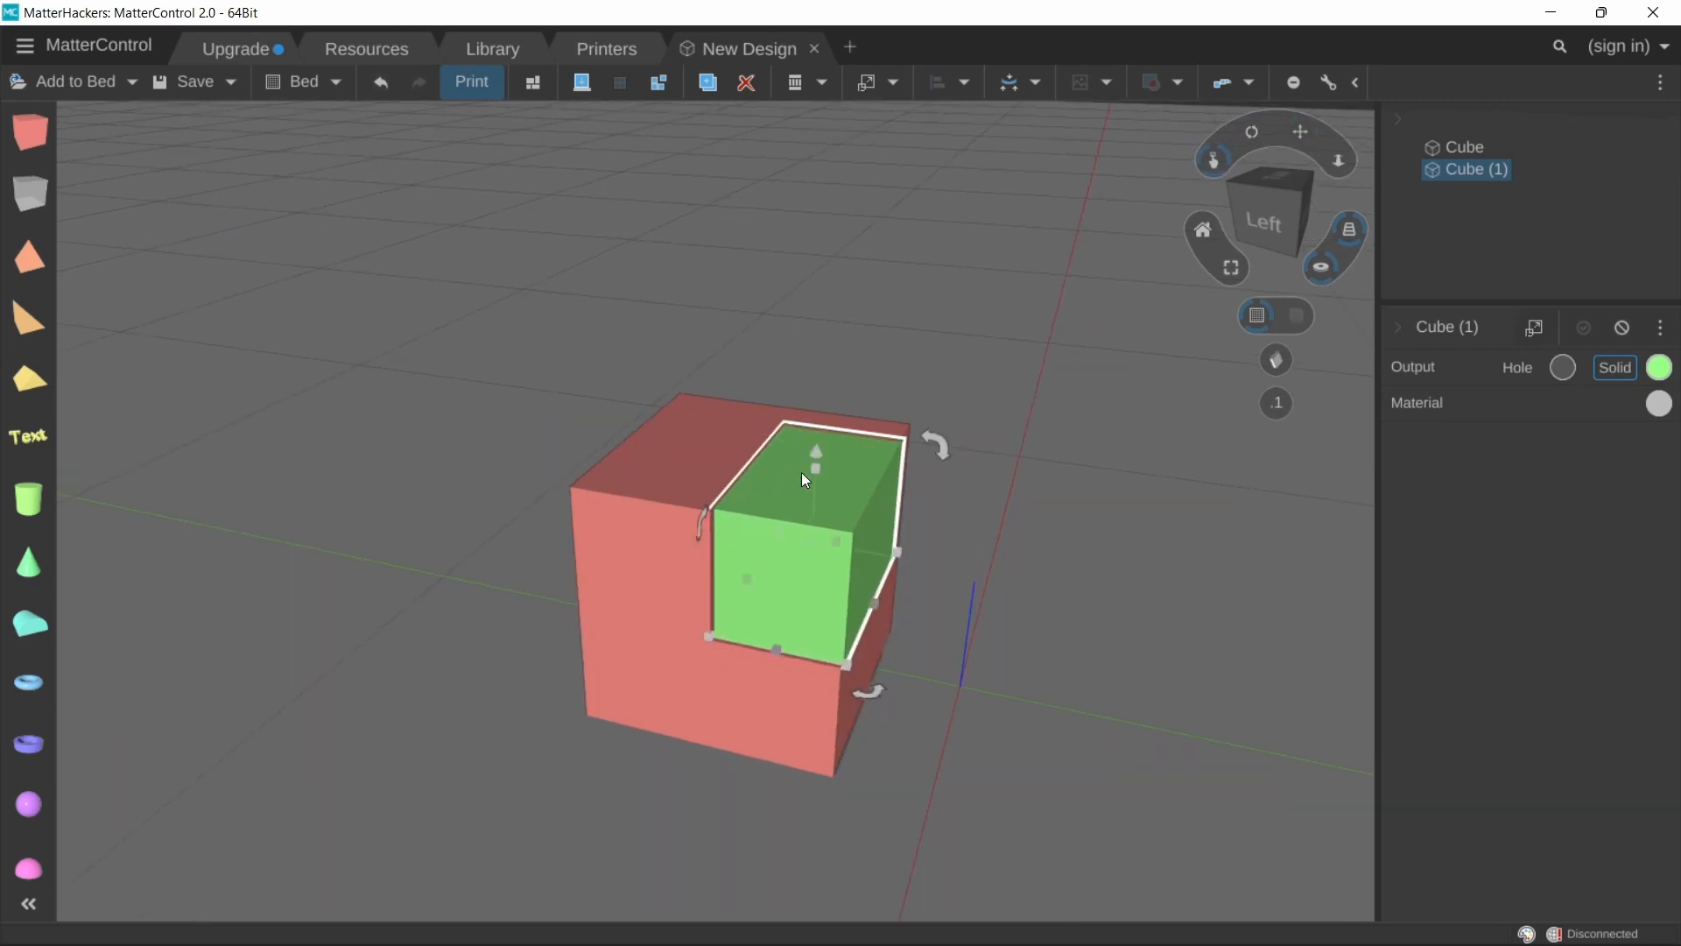
right_drag(805, 480, 806, 534)
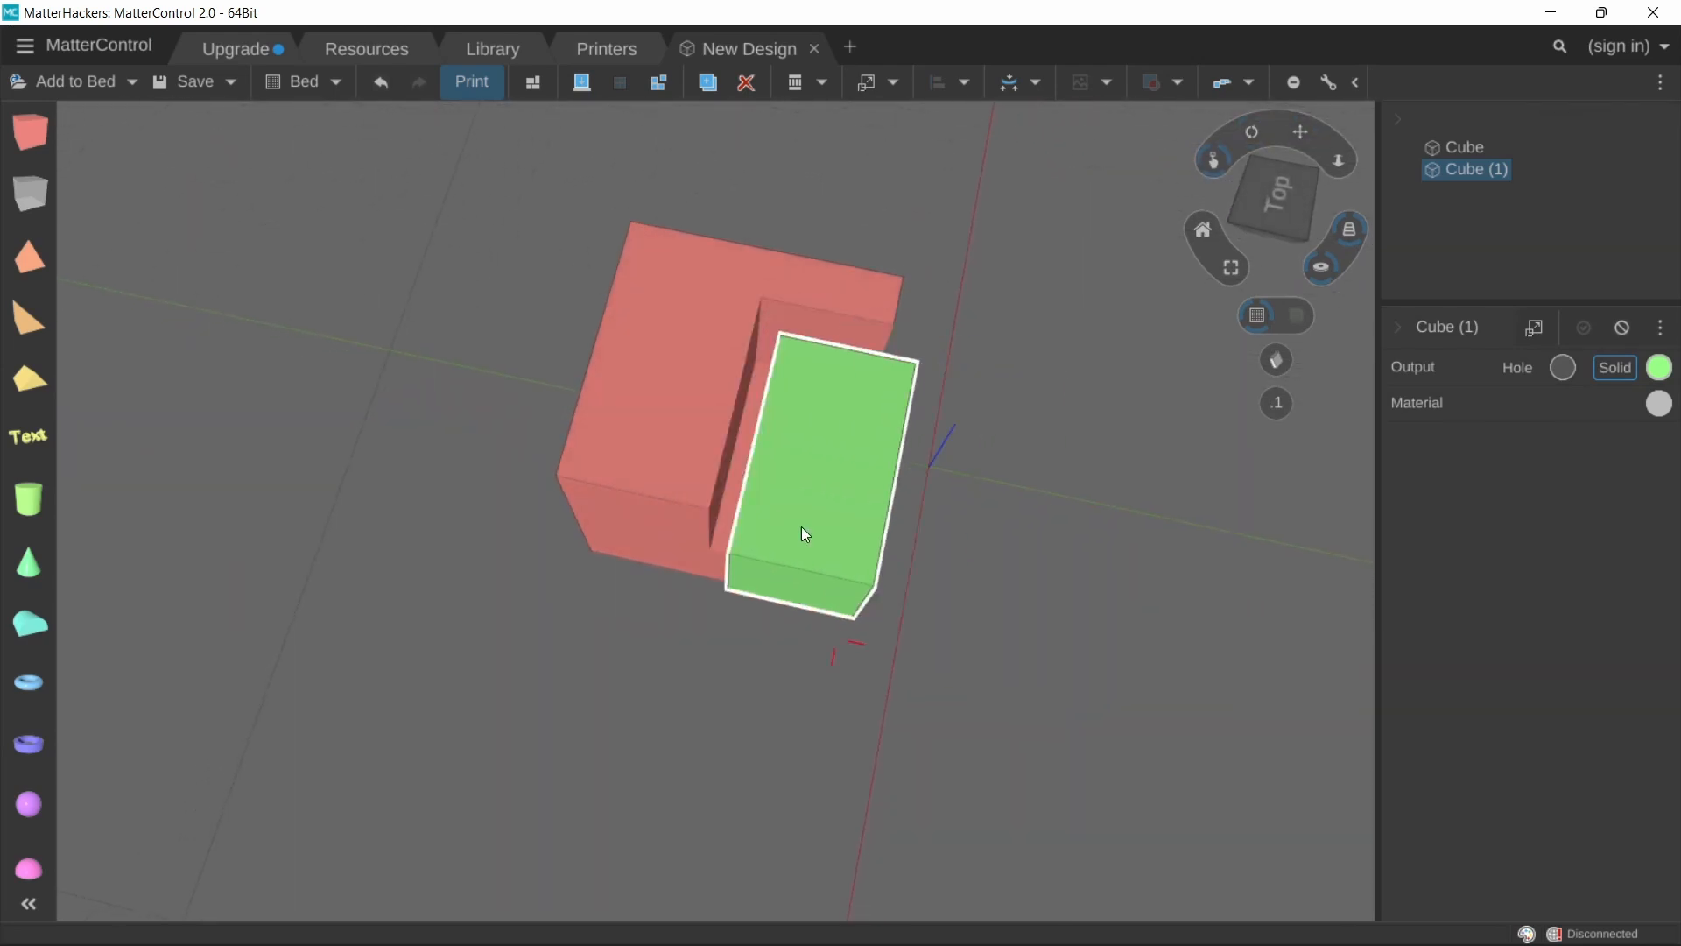
drag(801, 528, 791, 490)
right_drag(792, 490, 1049, 717)
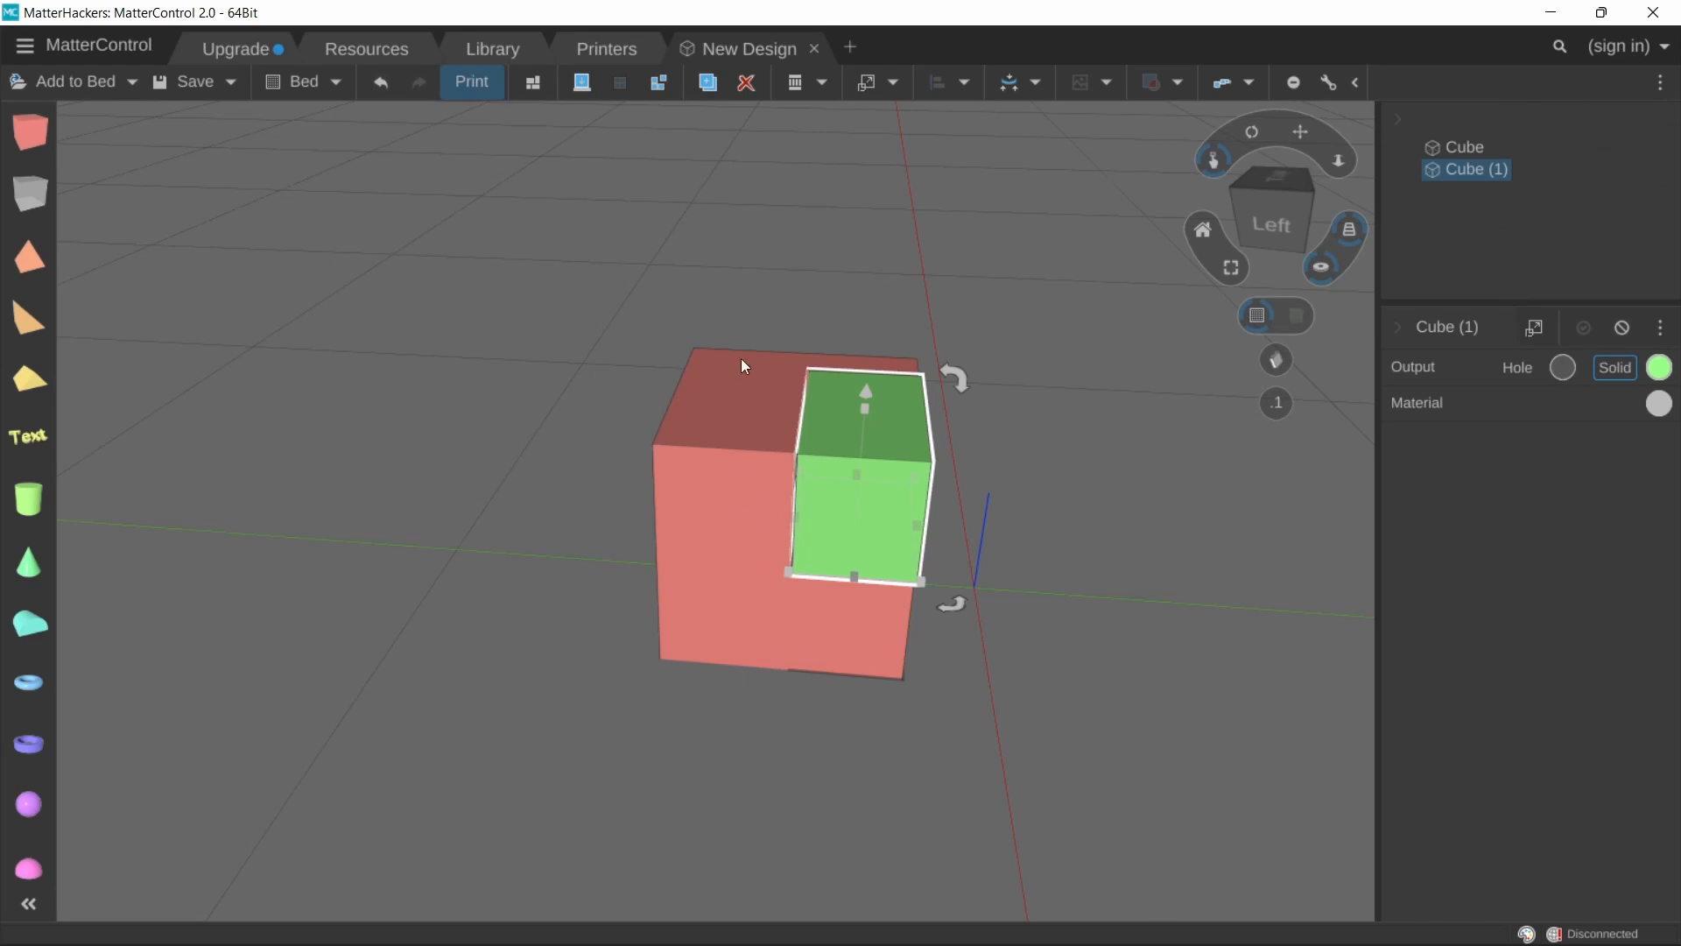
Step: Select both cubes together and delete them from the bed
drag(740, 359, 981, 657)
key(Delete)
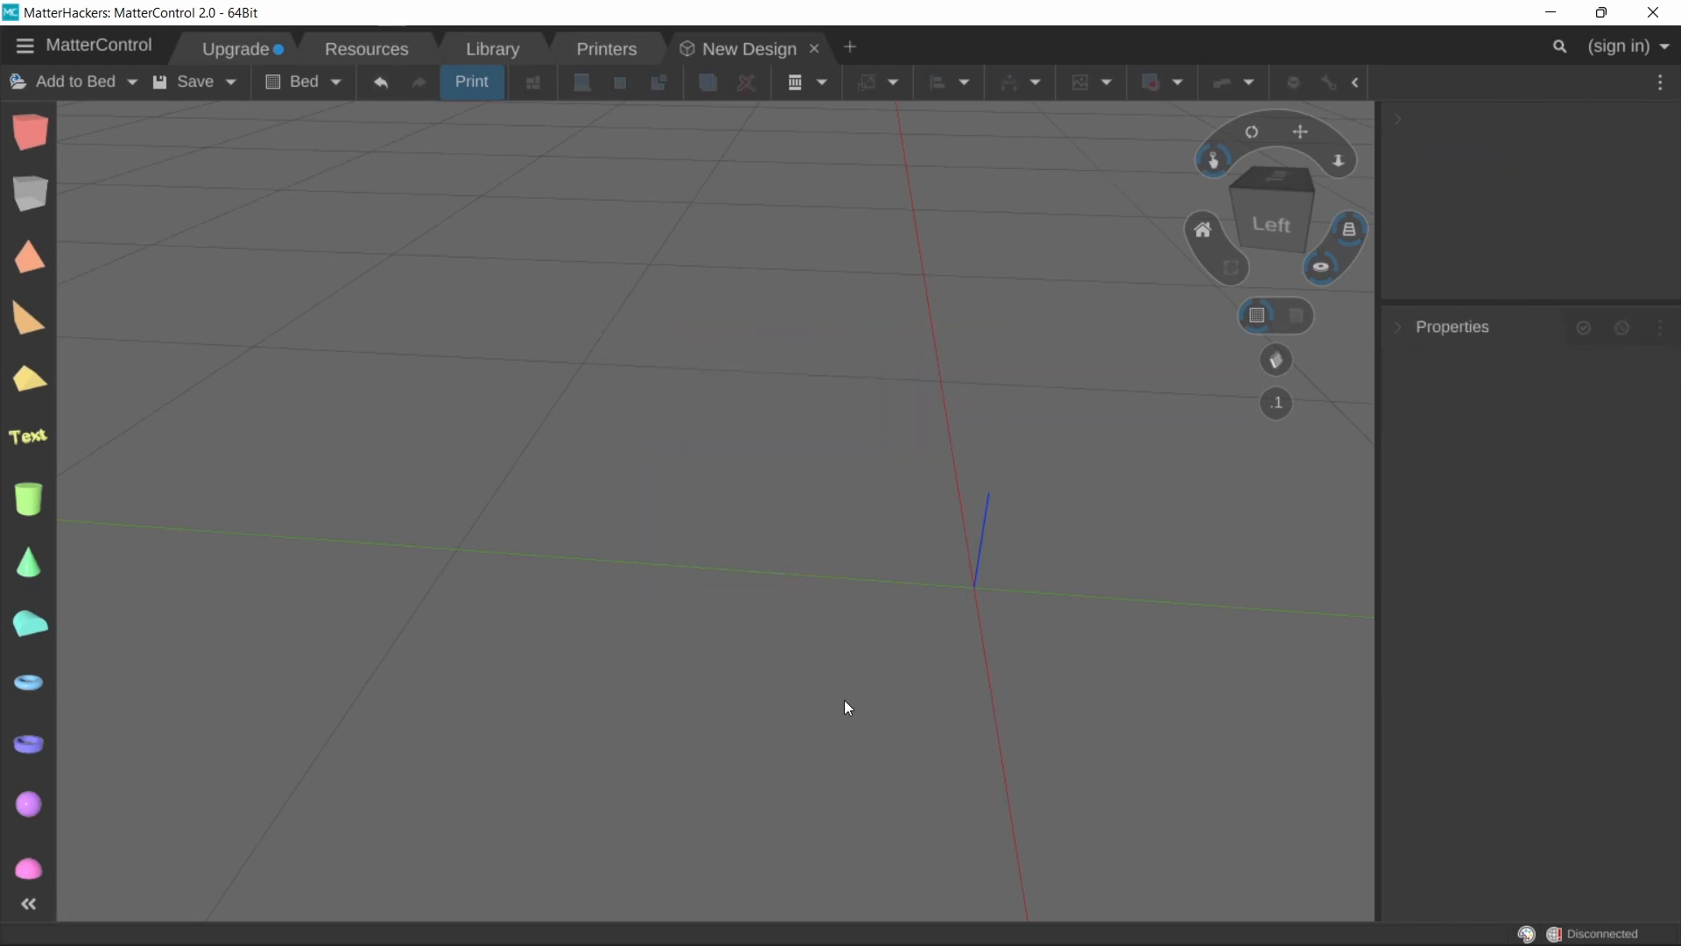
right_drag(833, 652, 809, 622)
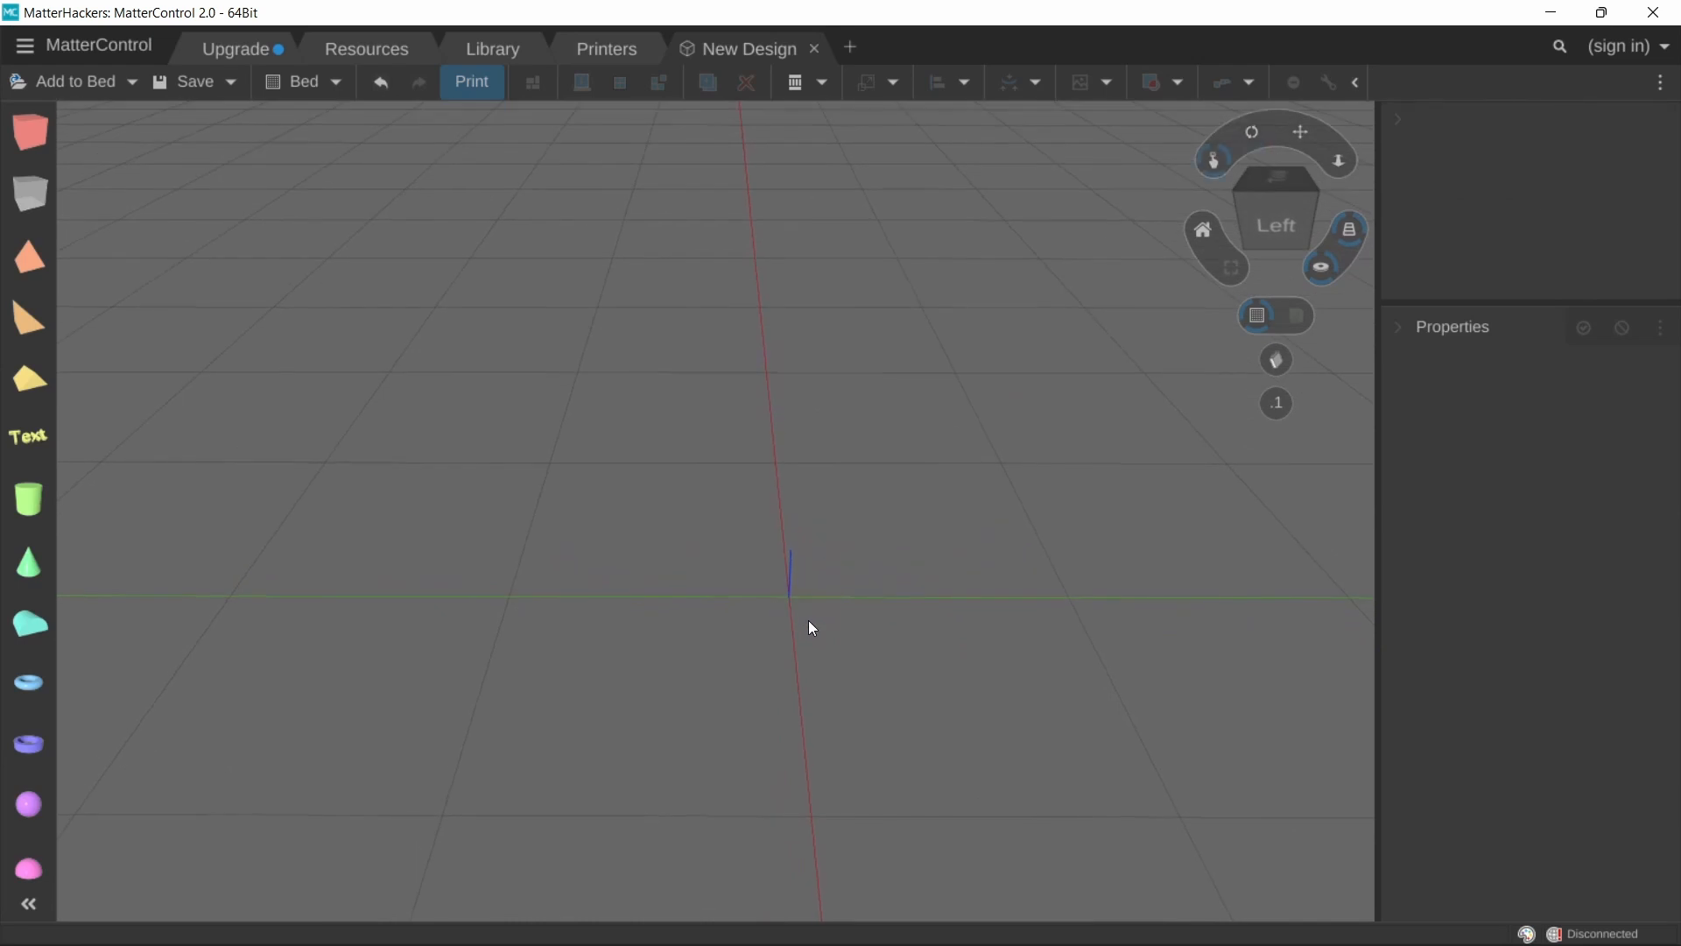